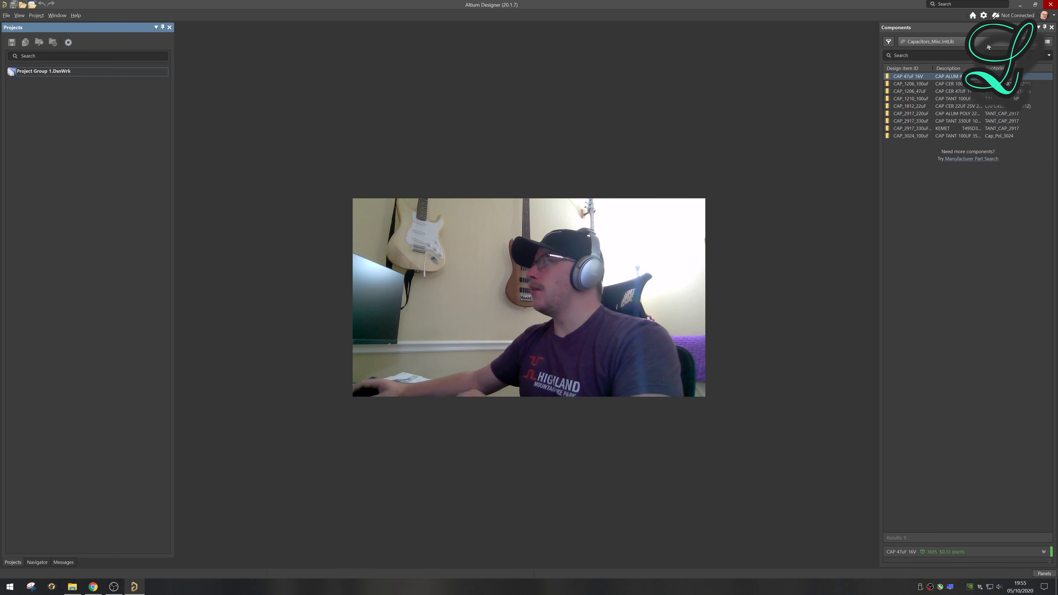
Open the Schematic Defaults preferences and look through the list of default primitives
{"action": "left_click", "coordinate": [984, 15]}
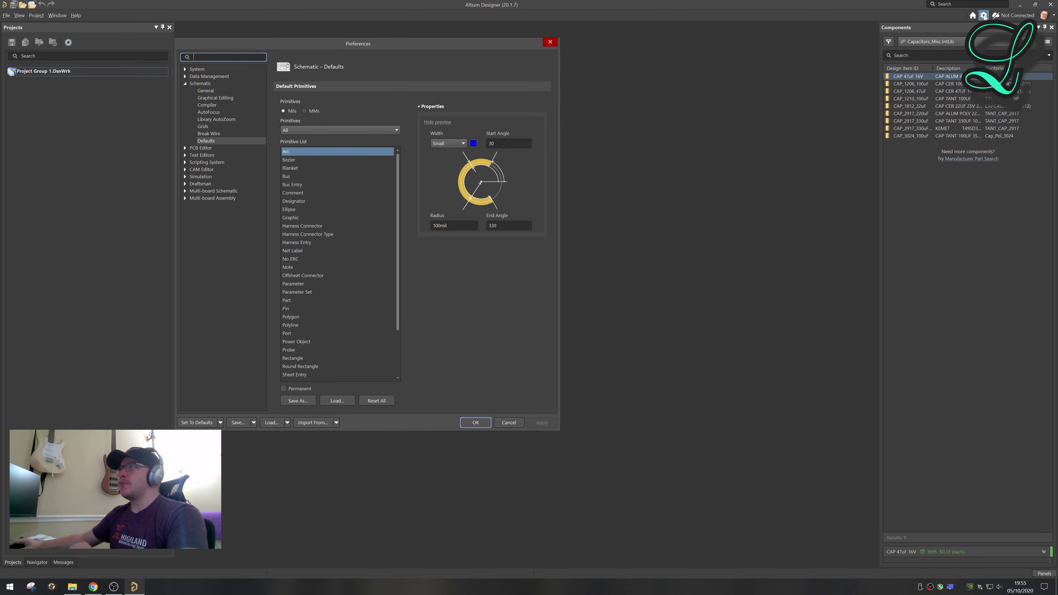
{"action": "left_click_drag", "start_coordinate": [452, 44], "coordinate": [541, 45]}
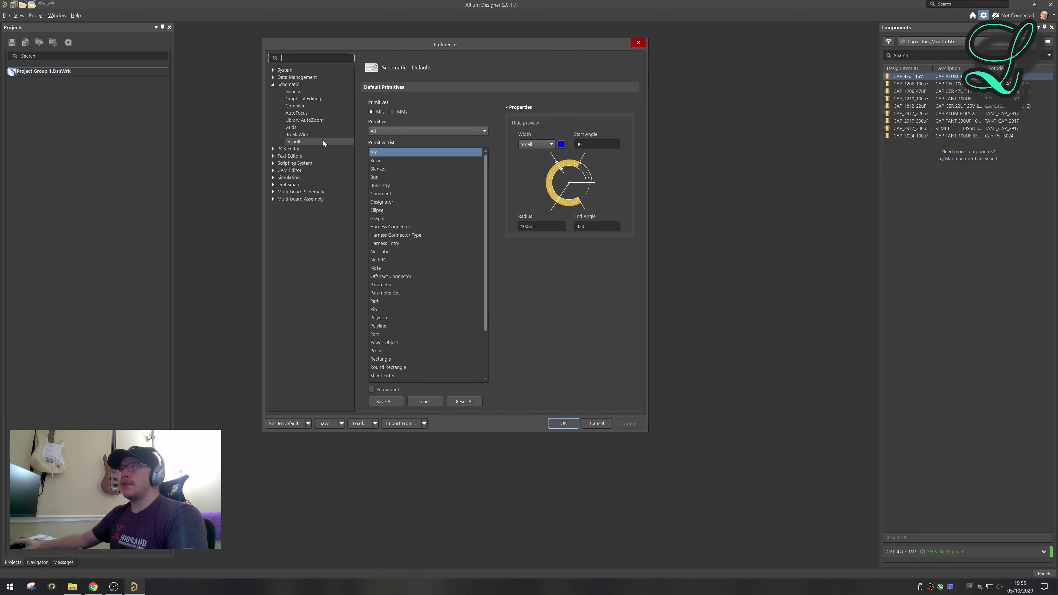
{"action": "left_click", "coordinate": [298, 143]}
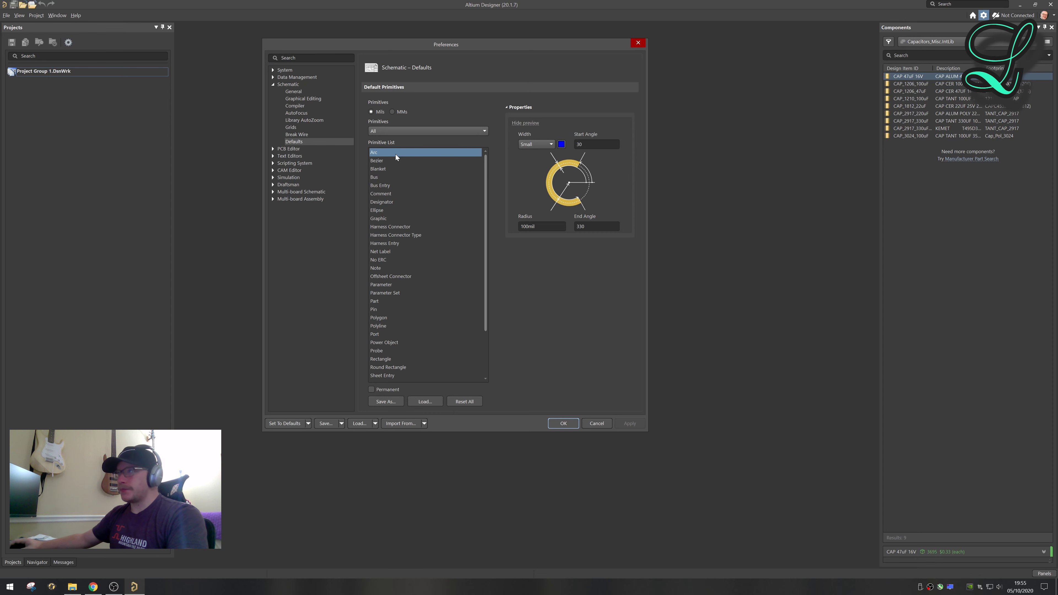
{"action": "left_click_drag", "start_coordinate": [486, 166], "coordinate": [475, 242]}
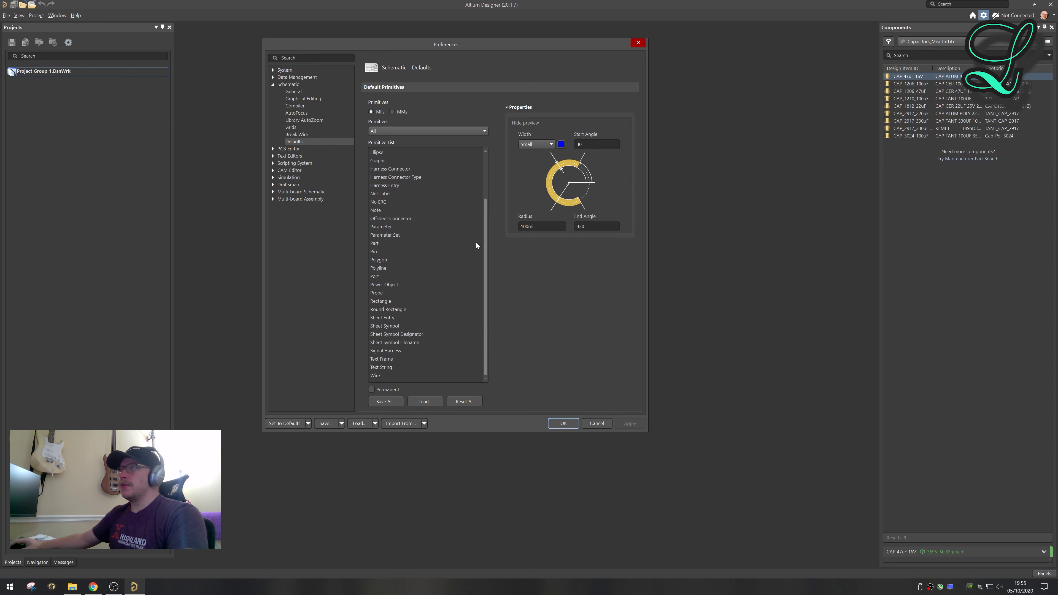
{"action": "left_click_drag", "start_coordinate": [497, 184], "coordinate": [516, 118]}
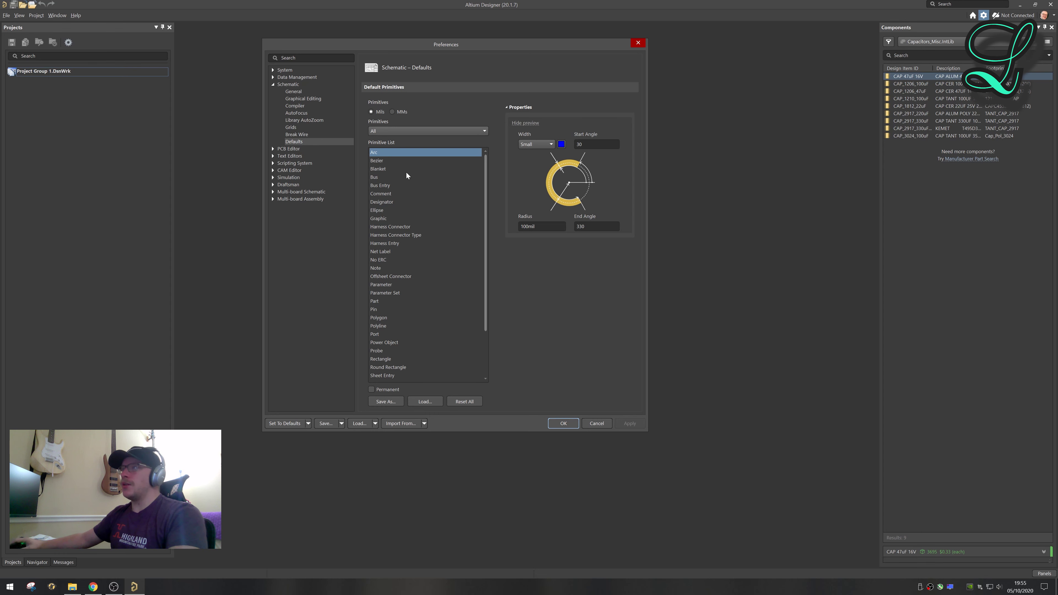
Set the Designator primitive's default font size to 12, keeping Segoe UI and bottom-left justification
{"action": "left_click", "coordinate": [401, 201]}
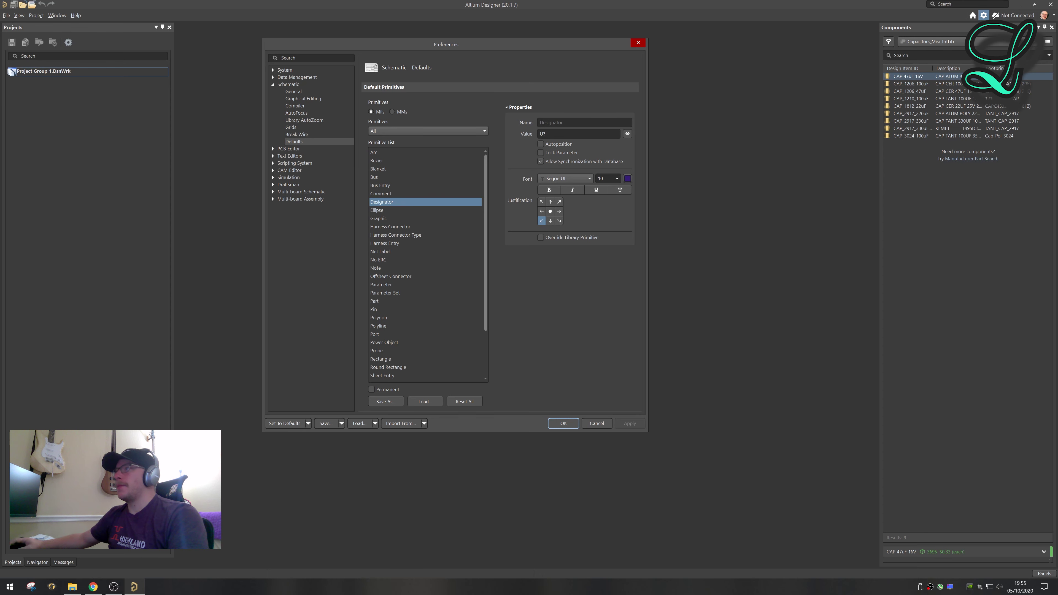
{"action": "left_click", "coordinate": [579, 133]}
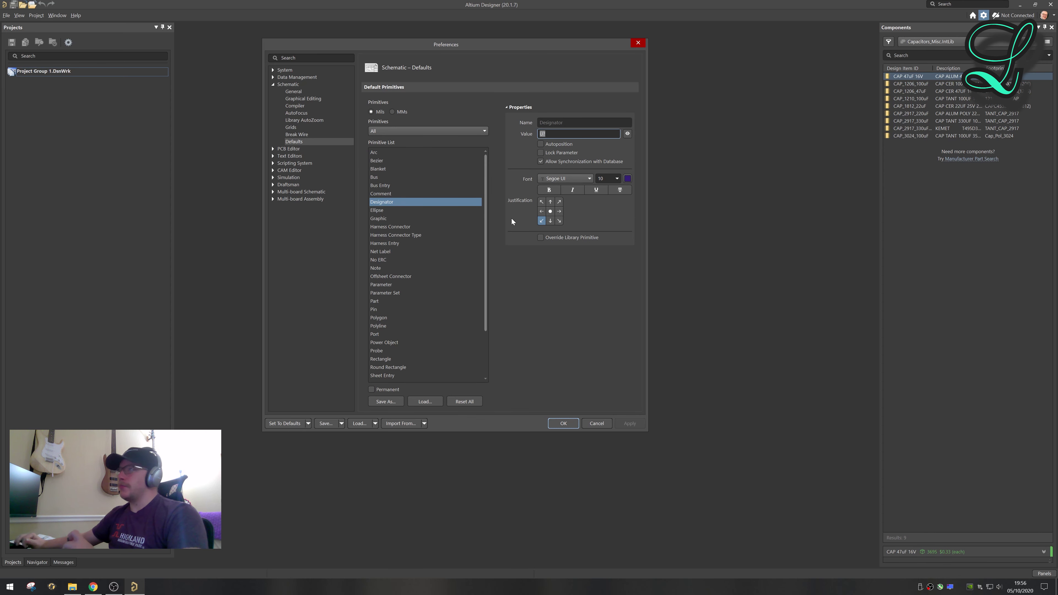
{"action": "left_click", "coordinate": [569, 179]}
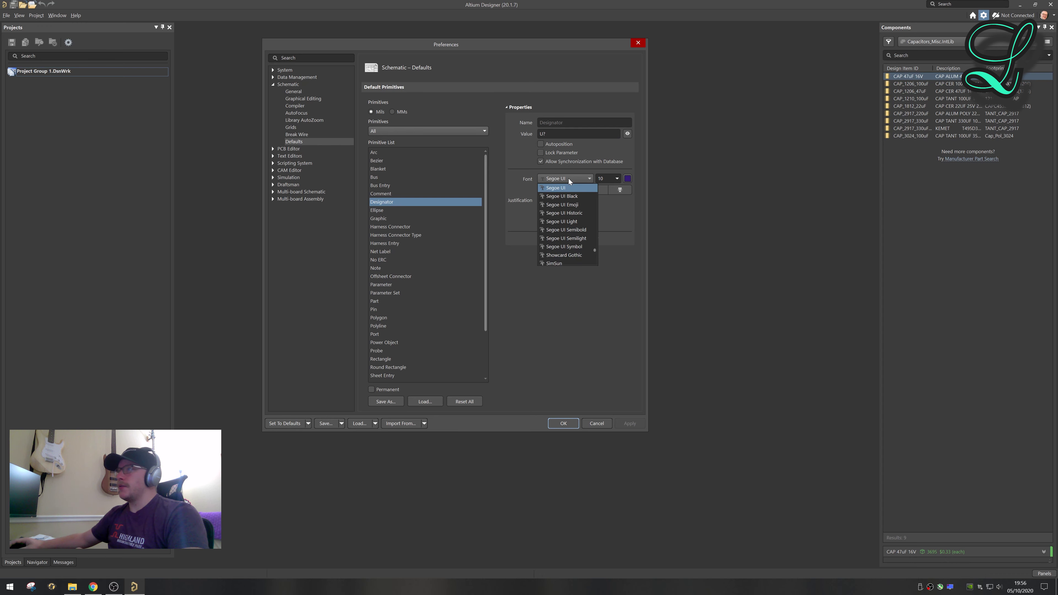
{"action": "left_click", "coordinate": [569, 178]}
{"action": "left_click", "coordinate": [617, 178]}
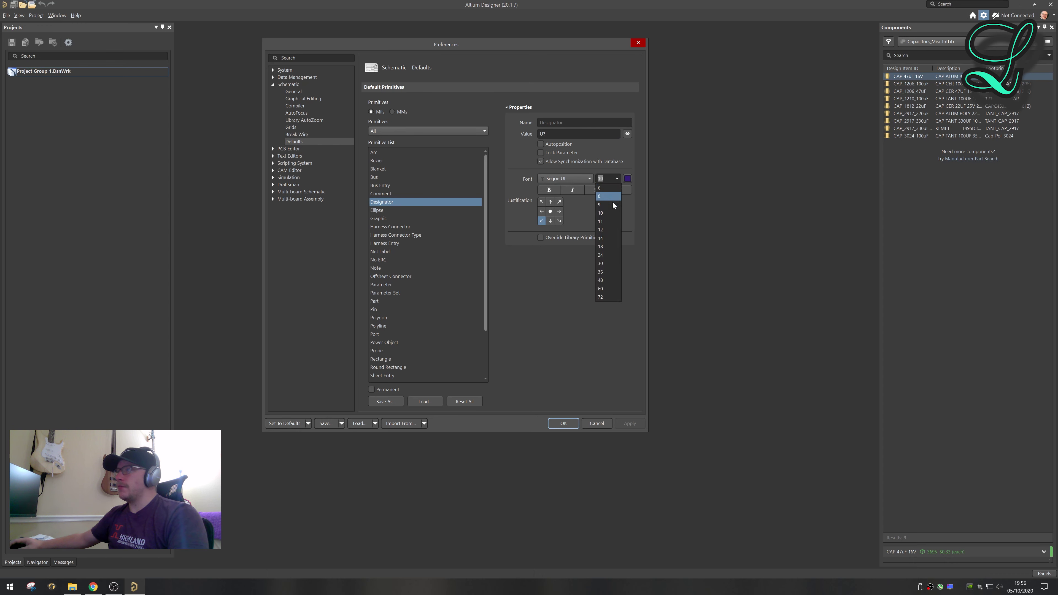
{"action": "left_click", "coordinate": [605, 229]}
{"action": "left_click", "coordinate": [540, 221]}
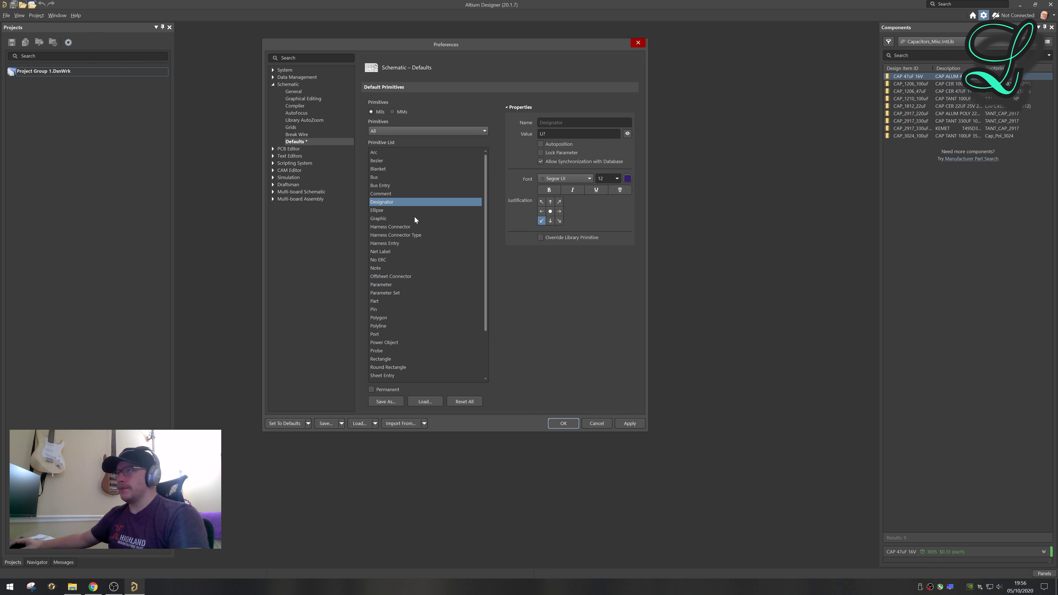
Set the Parameter primitive's default font to Segoe UI at size 12
{"action": "left_click", "coordinate": [393, 286]}
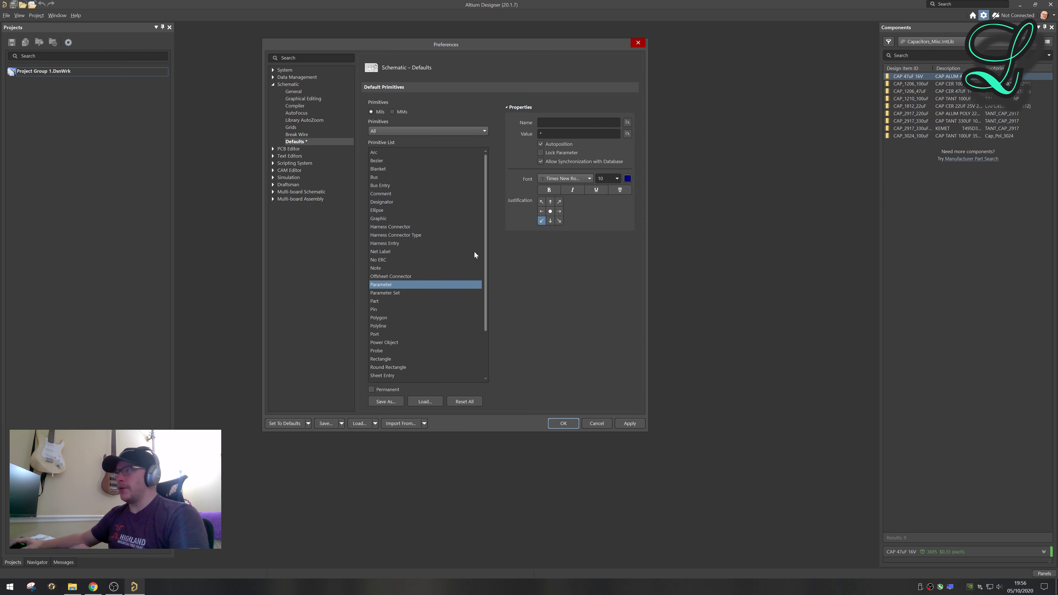
{"action": "left_click", "coordinate": [573, 178]}
{"action": "type", "text": "se"}
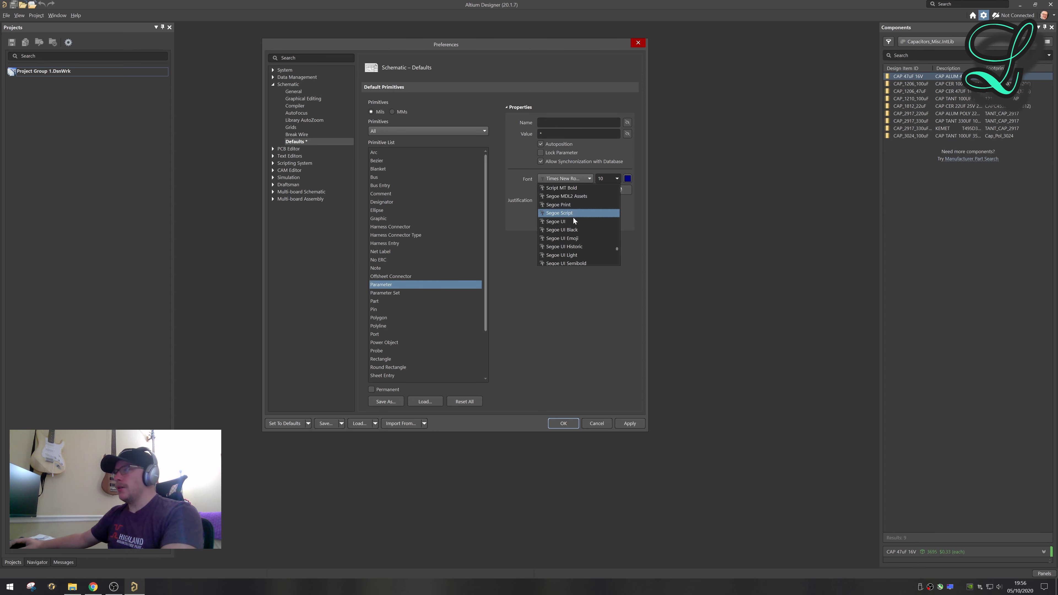
{"action": "left_click", "coordinate": [574, 221]}
{"action": "left_click", "coordinate": [617, 179]}
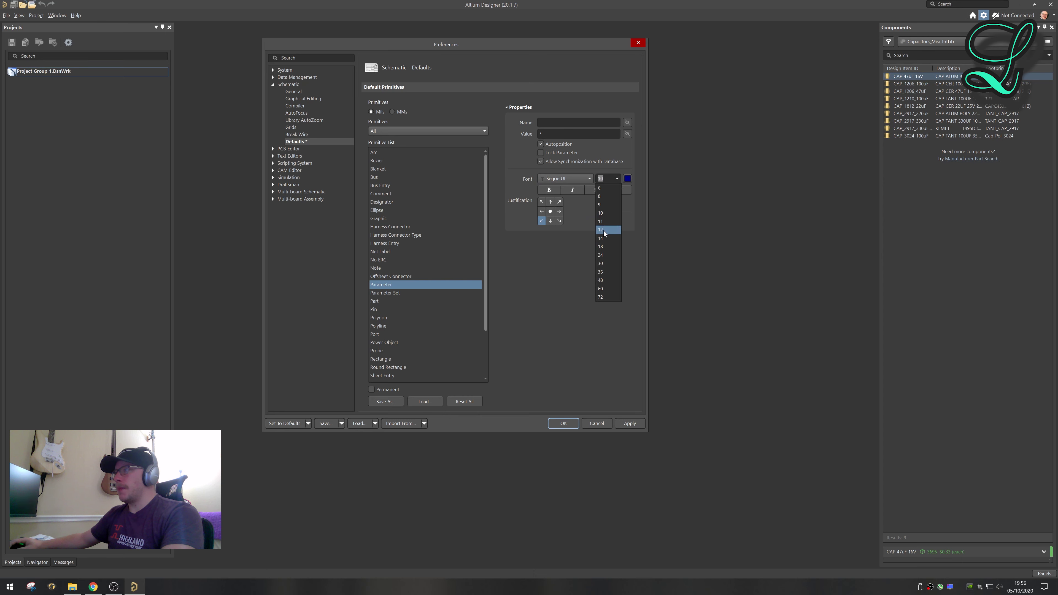
{"action": "left_click", "coordinate": [605, 232]}
{"action": "type", "text": "12"}
Give the Parameter default a dark blue font colour and disable Autoposition, applying and accepting the preferences
{"action": "left_click", "coordinate": [628, 178]}
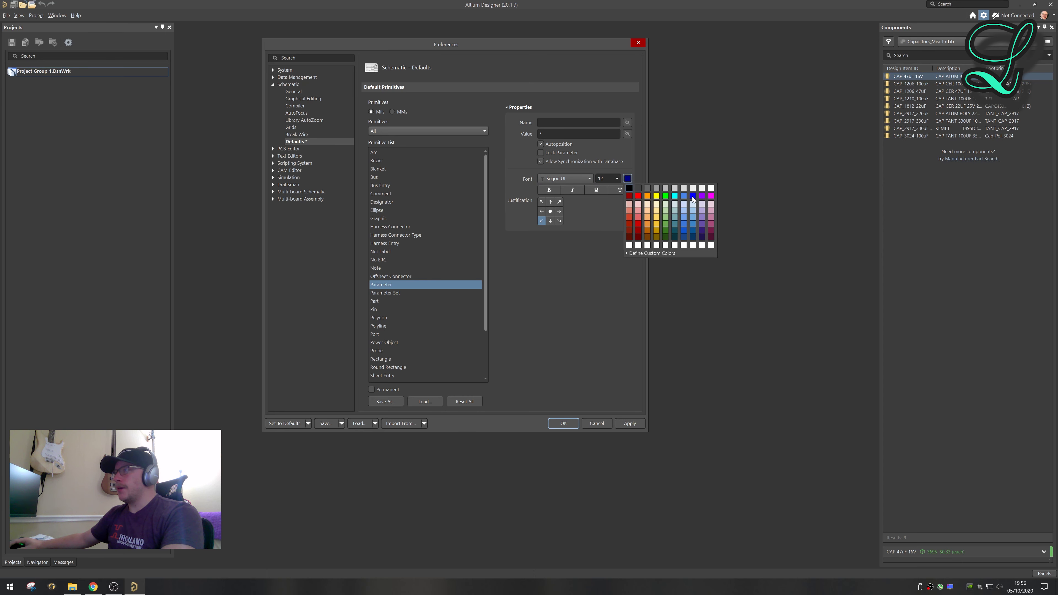
{"action": "left_click", "coordinate": [694, 234]}
{"action": "left_click", "coordinate": [540, 144]}
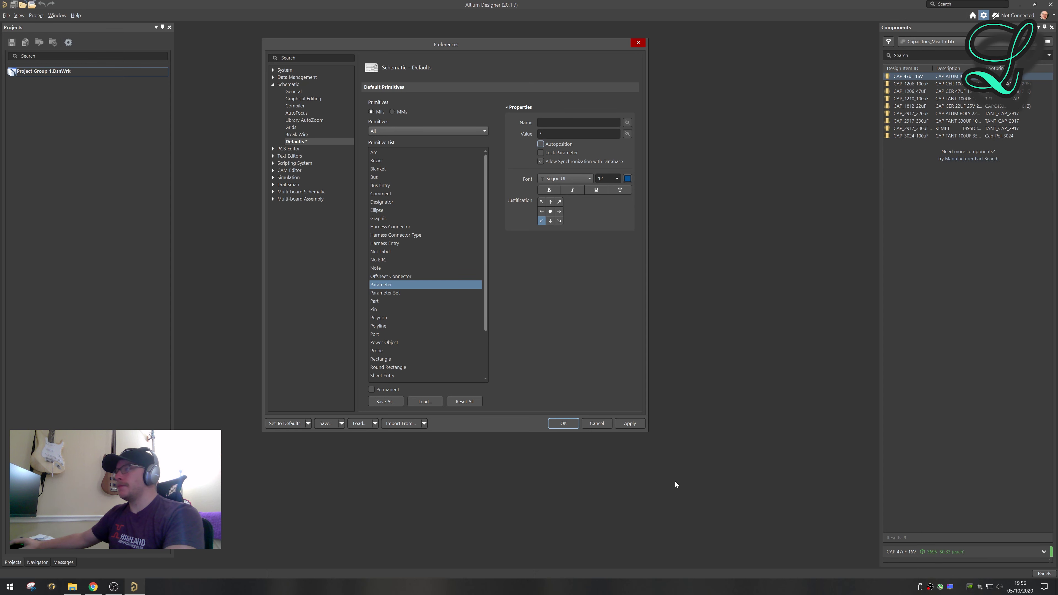
{"action": "left_click", "coordinate": [630, 424]}
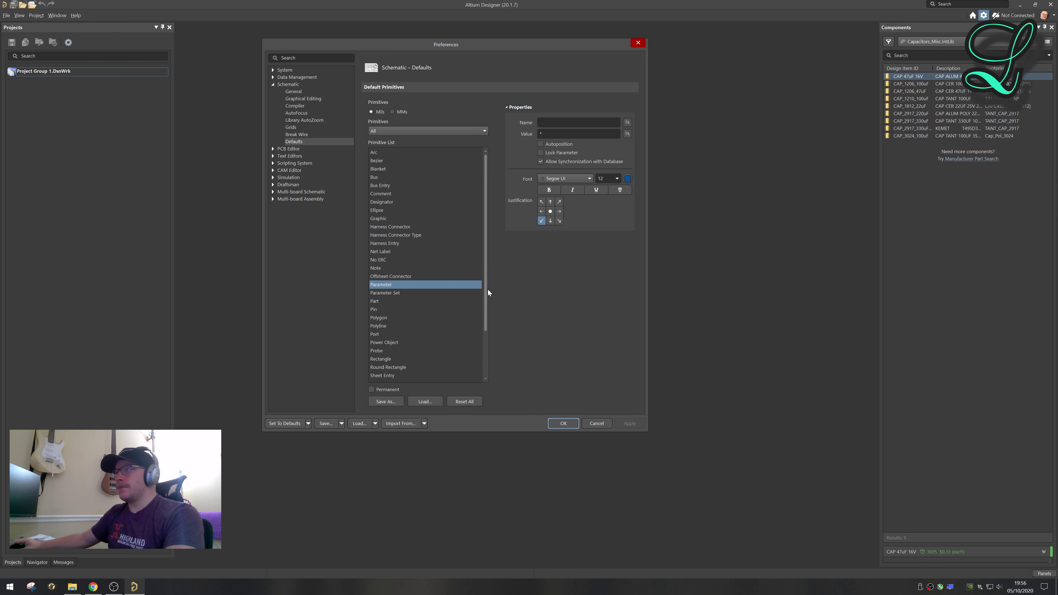
{"action": "left_click_drag", "start_coordinate": [485, 292], "coordinate": [492, 177]}
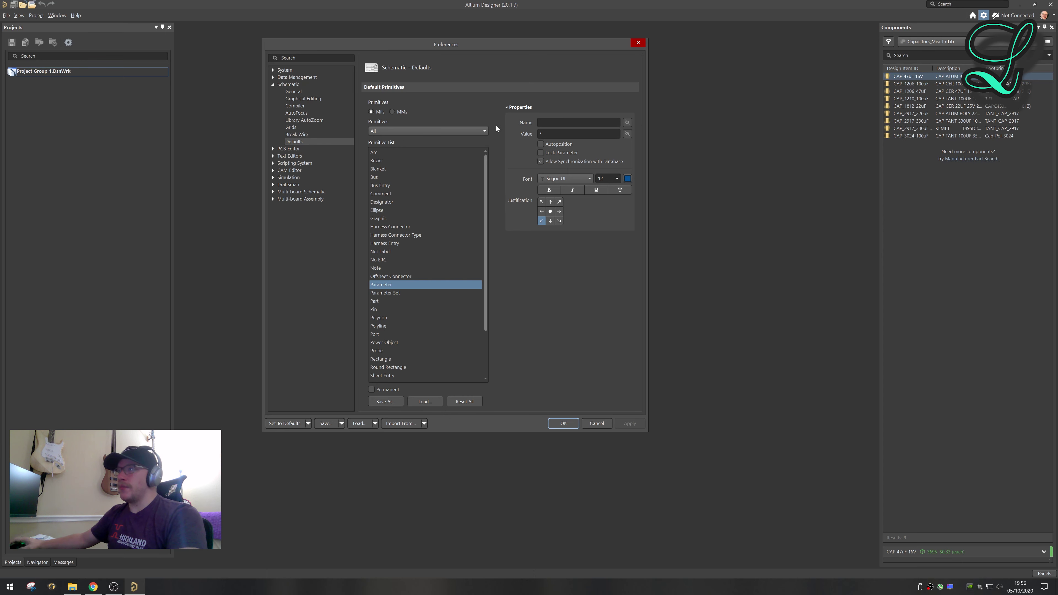
{"action": "left_click", "coordinate": [568, 426]}
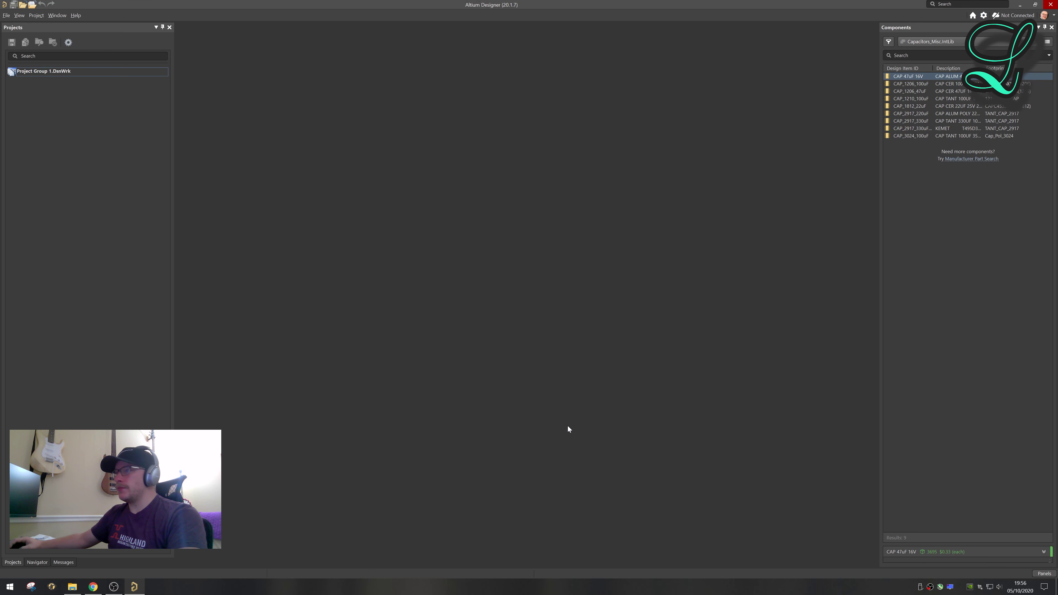
{"action": "left_click", "coordinate": [7, 15]}
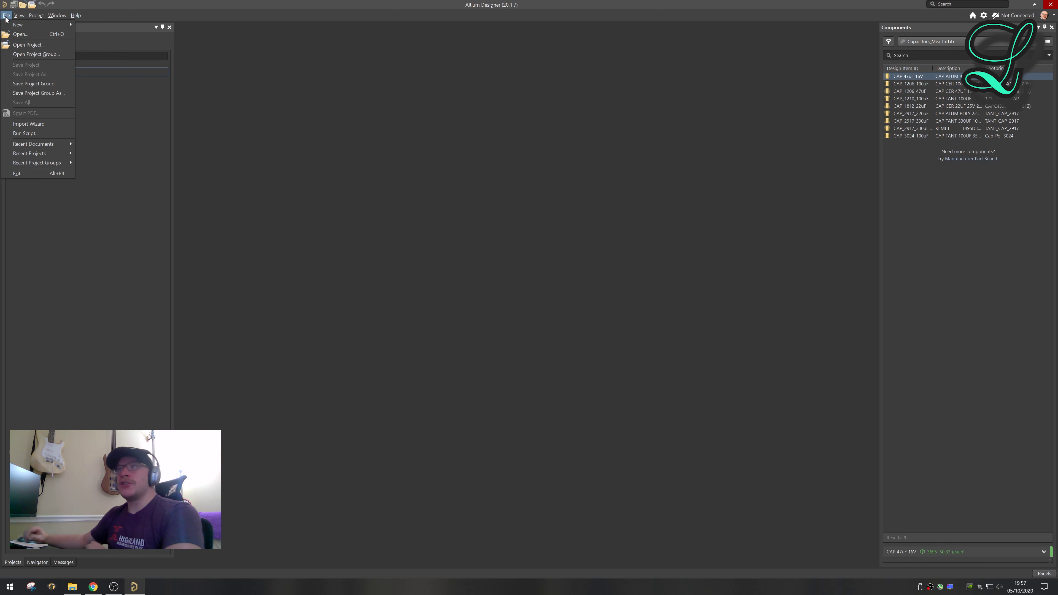
{"action": "left_click", "coordinate": [307, 106]}
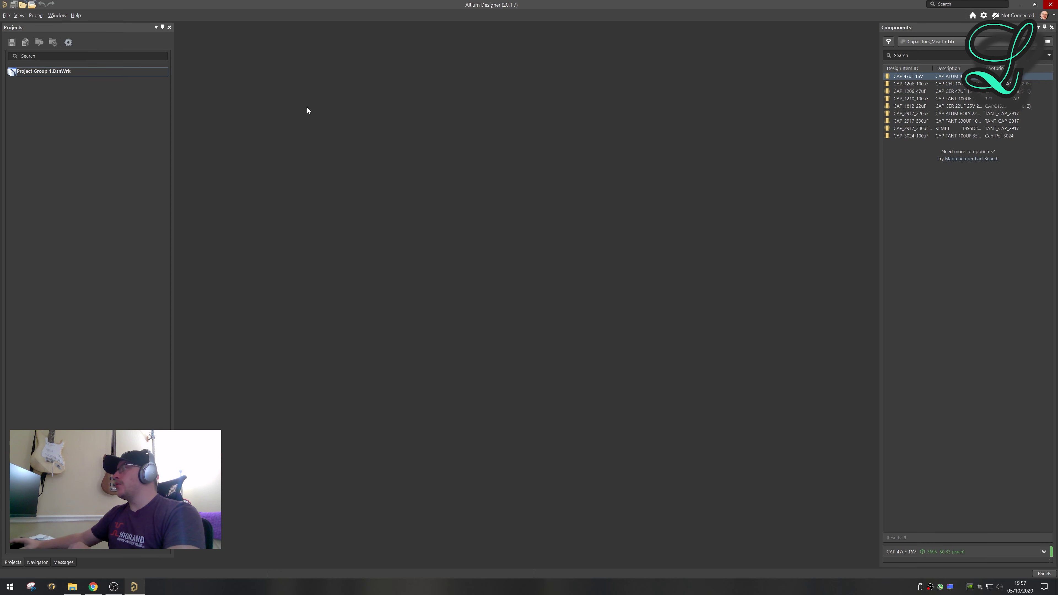
{"action": "left_click", "coordinate": [1048, 41]}
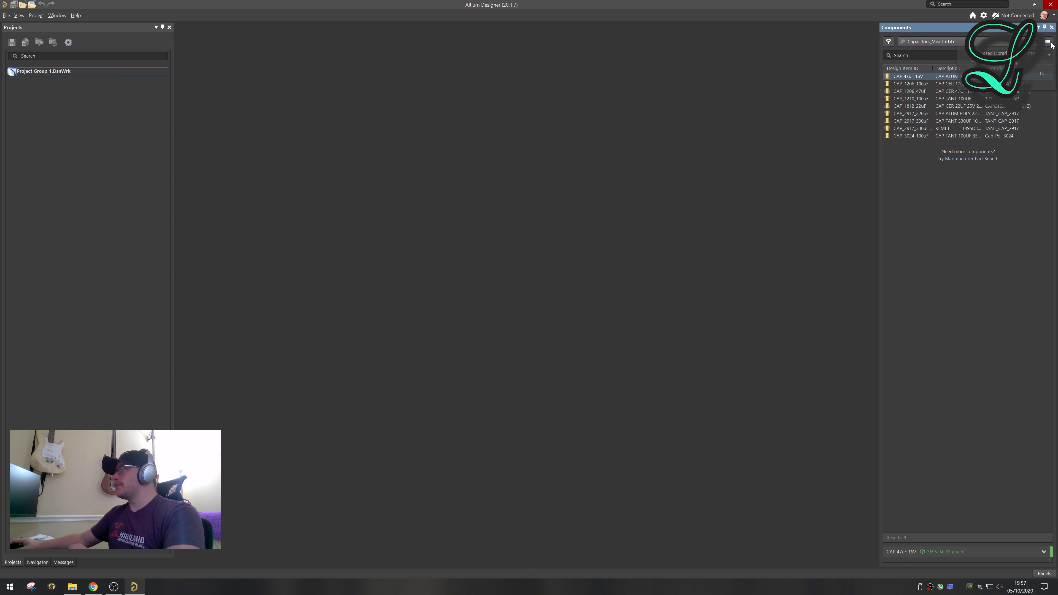
{"action": "left_click", "coordinate": [804, 57]}
{"action": "left_click", "coordinate": [1046, 574]}
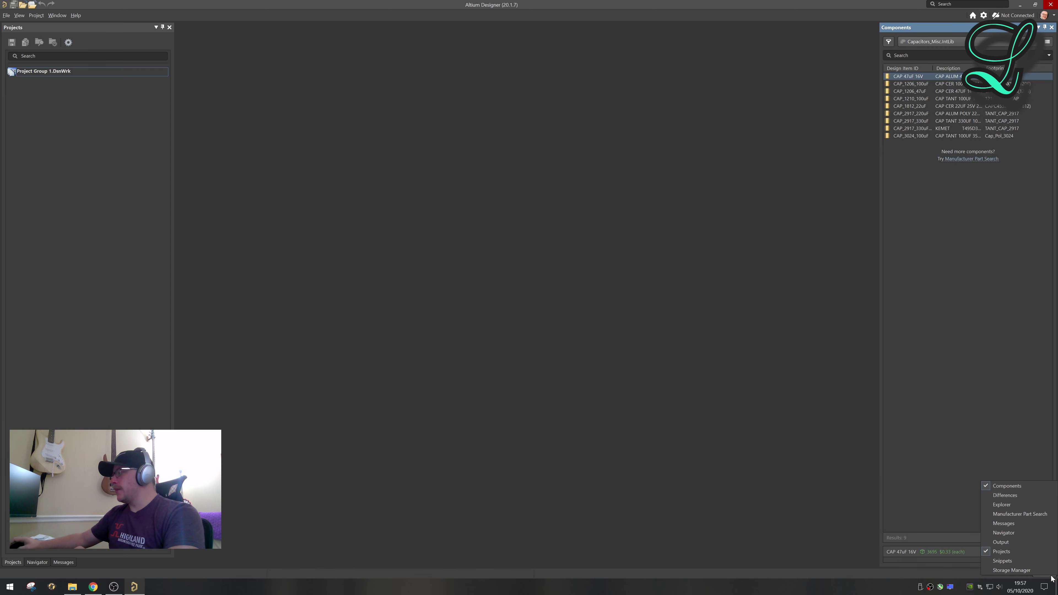
{"action": "left_click", "coordinate": [798, 418]}
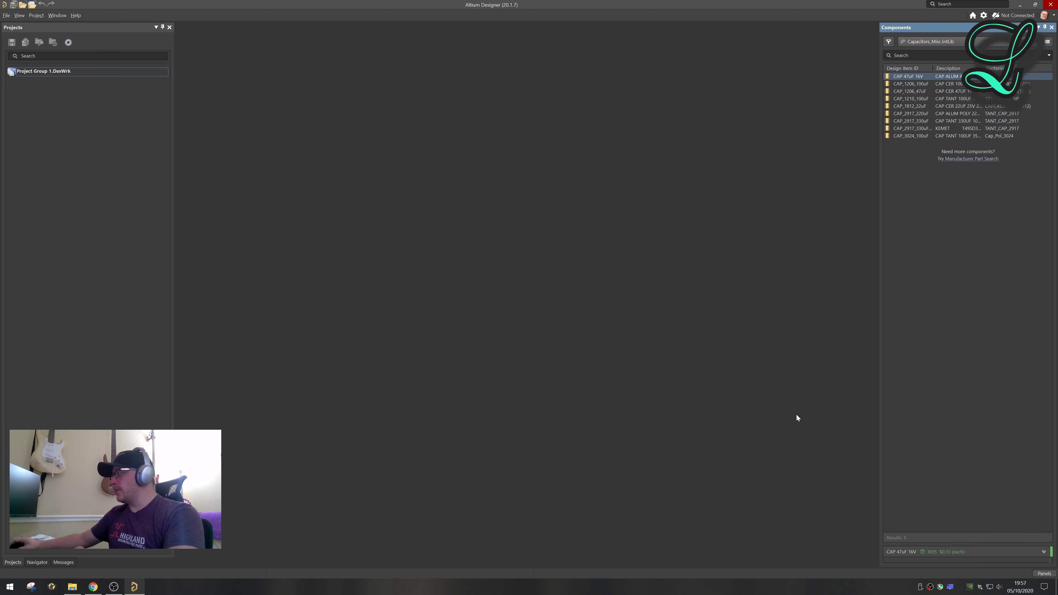
Remove all installed libraries from the available file-based libraries and open the file browser for installing an integrated library
{"action": "left_click", "coordinate": [1050, 41]}
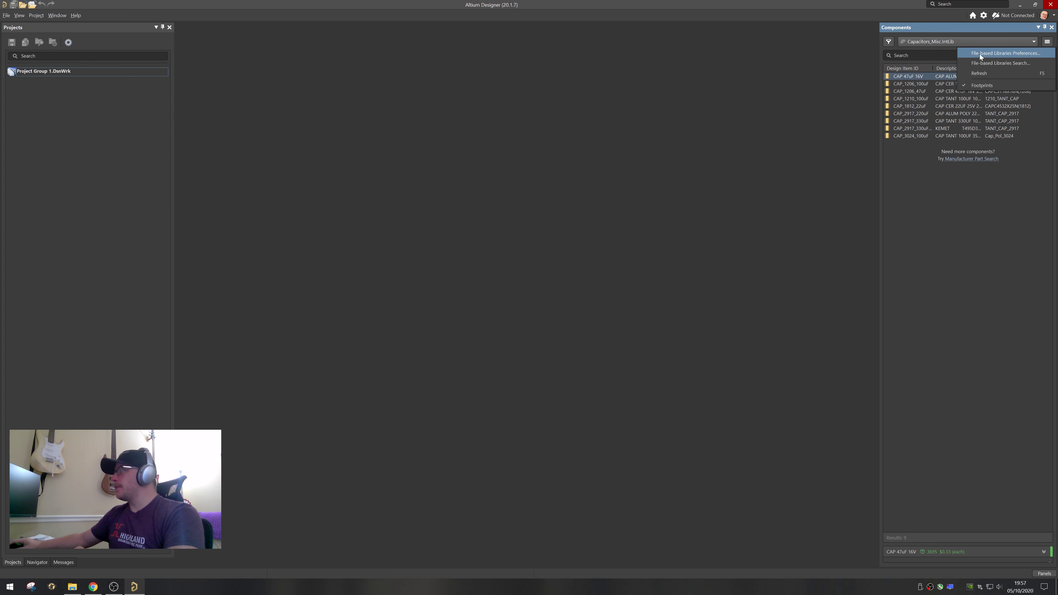
{"action": "left_click", "coordinate": [1009, 53]}
{"action": "left_click", "coordinate": [422, 204]}
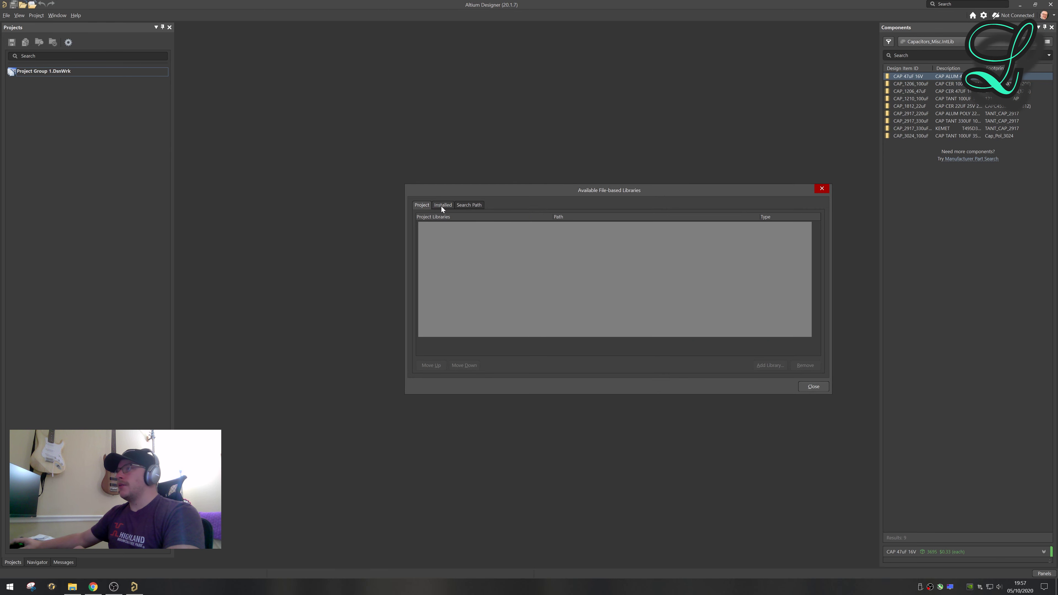
{"action": "left_click", "coordinate": [442, 204]}
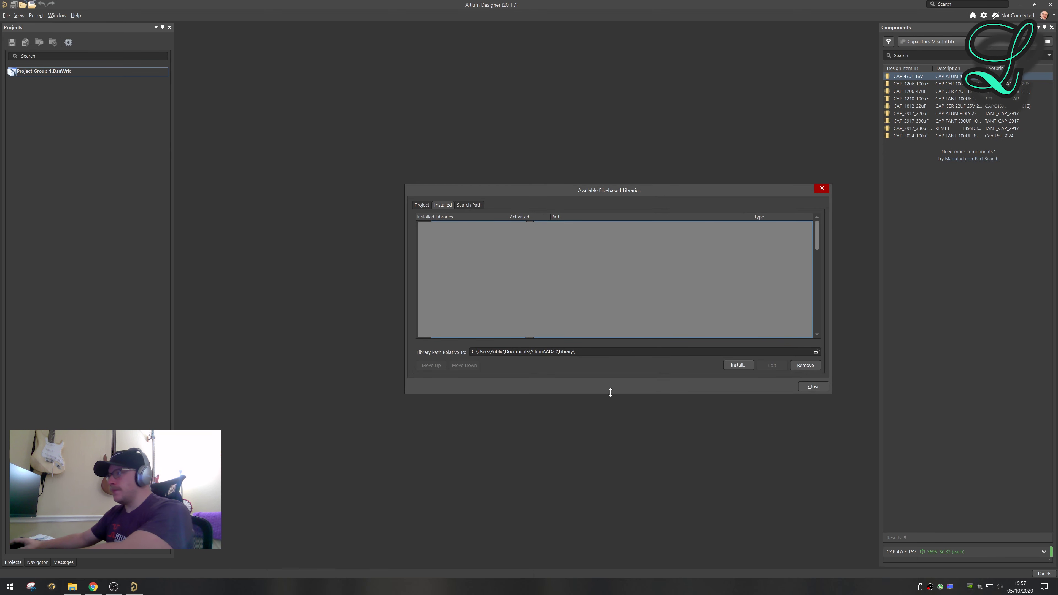
{"action": "left_click", "coordinate": [801, 366]}
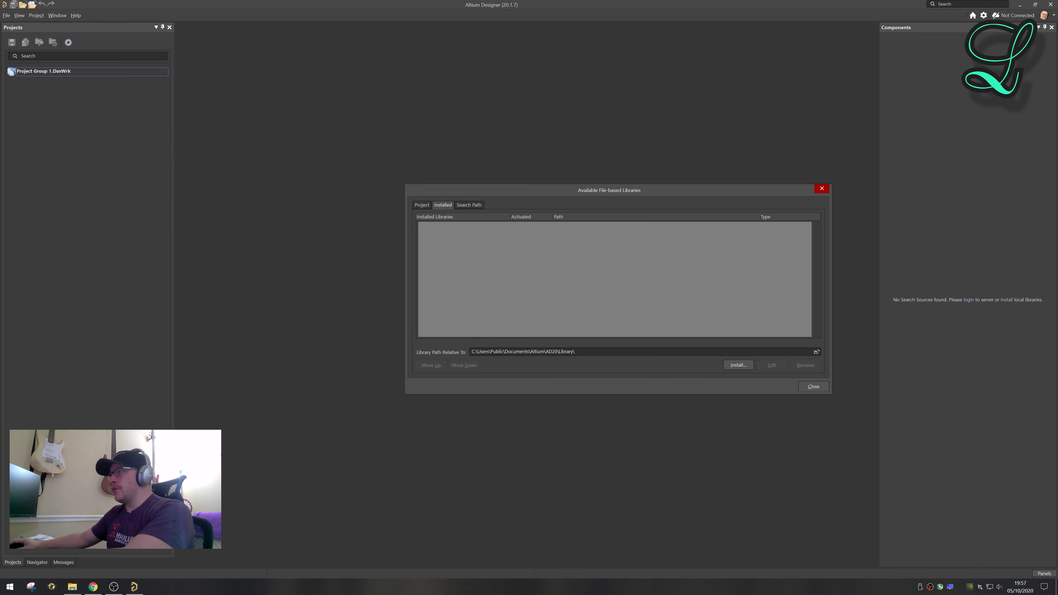
{"action": "left_click", "coordinate": [739, 365]}
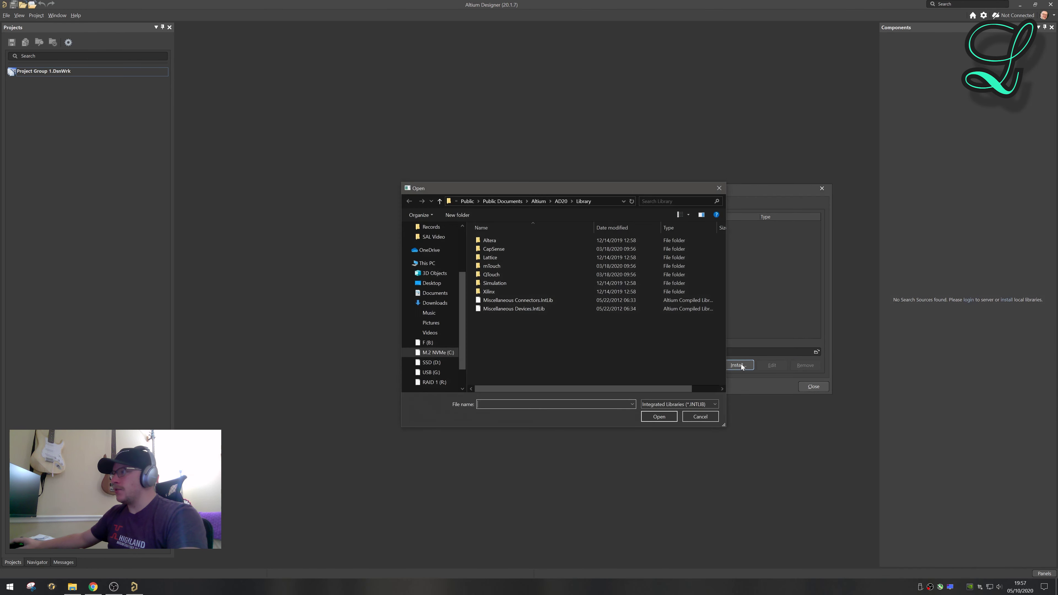
{"action": "left_click_drag", "start_coordinate": [615, 192], "coordinate": [275, 76]}
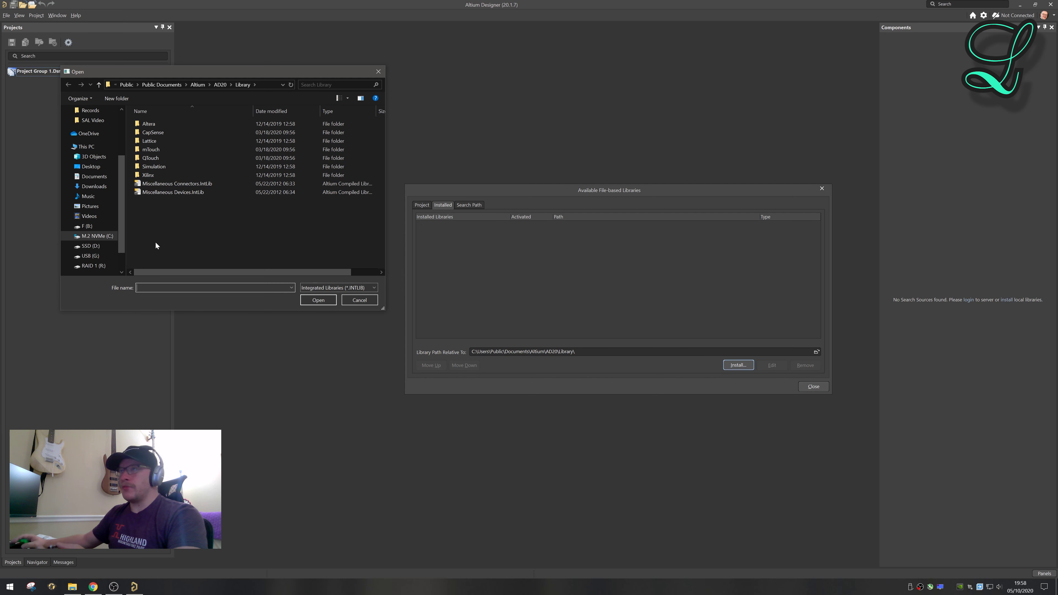
Open the recent library package project TEST.LibPkg
{"action": "left_click", "coordinate": [7, 16]}
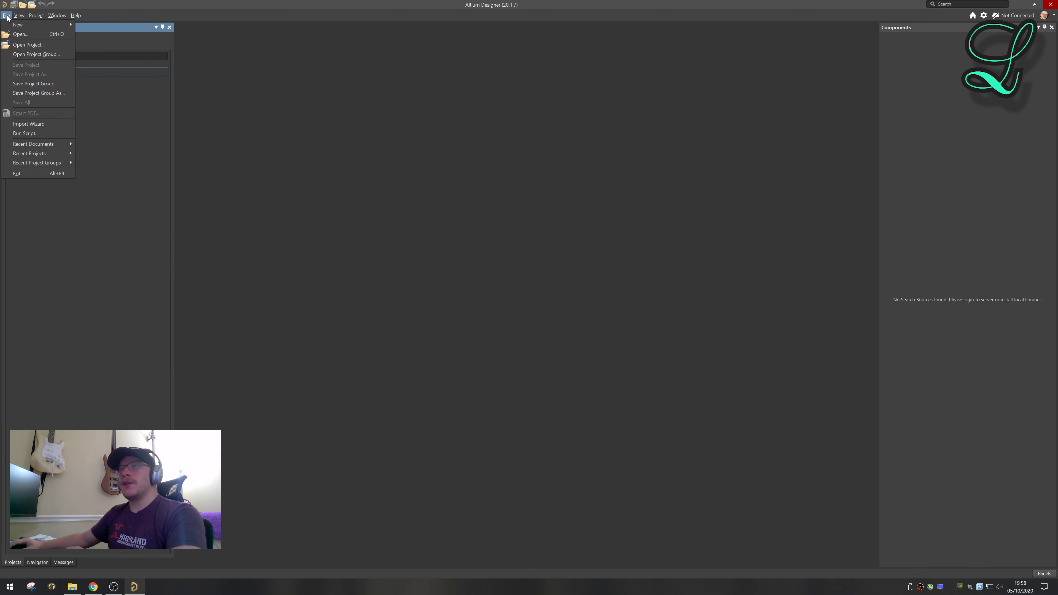
{"action": "mouse_move", "coordinate": [38, 153]}
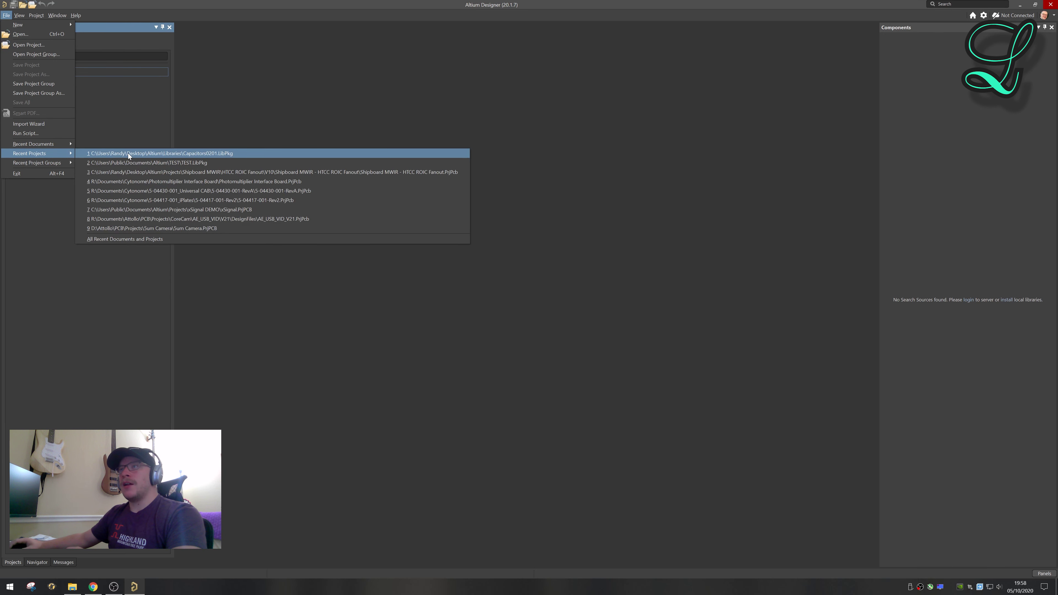
{"action": "left_click", "coordinate": [132, 165]}
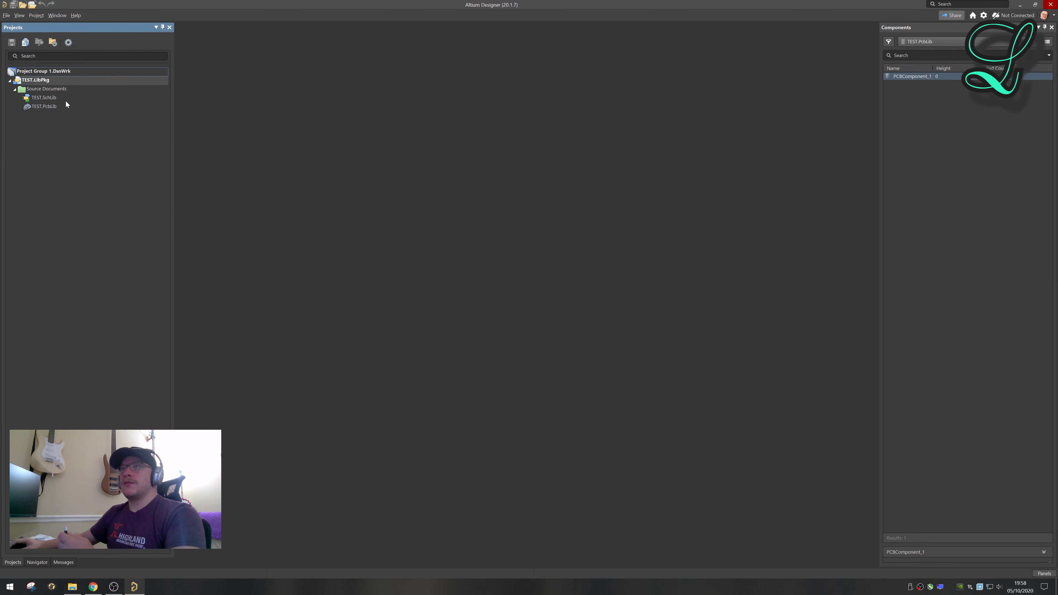
{"action": "left_click", "coordinate": [7, 15]}
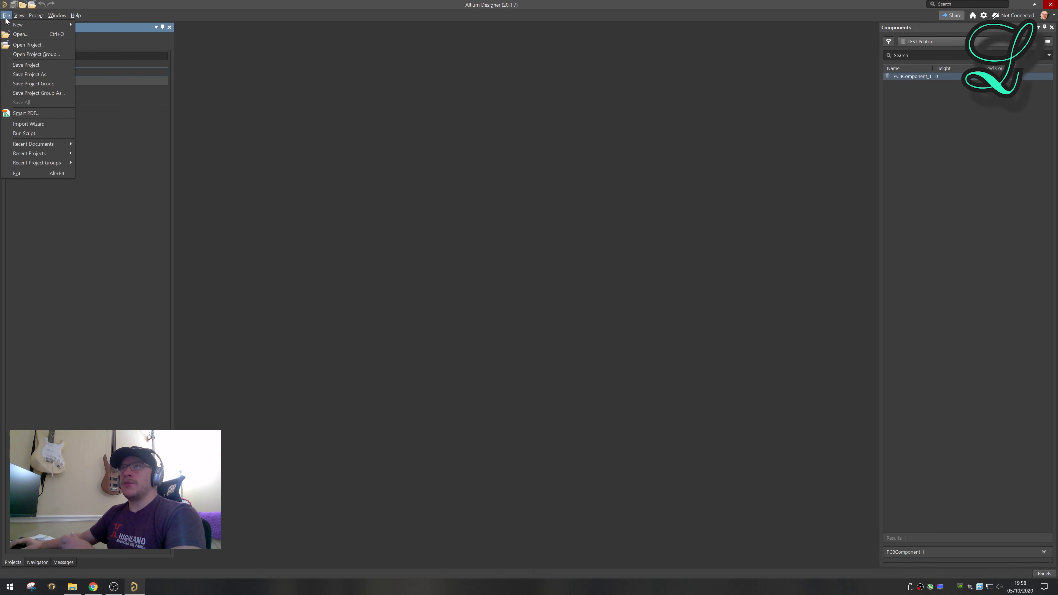
{"action": "mouse_move", "coordinate": [15, 29]}
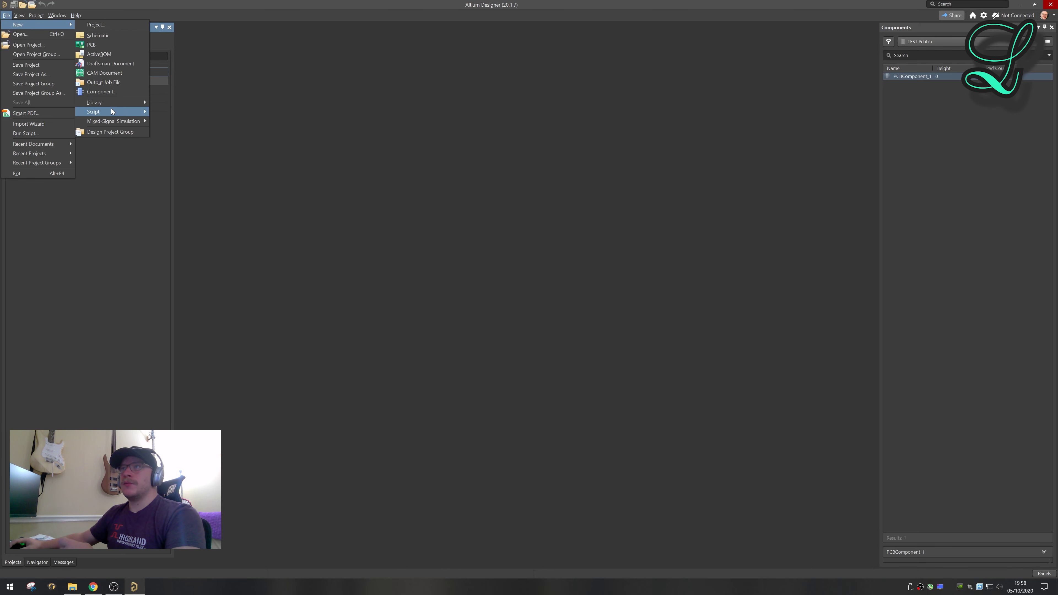
{"action": "mouse_move", "coordinate": [113, 104]}
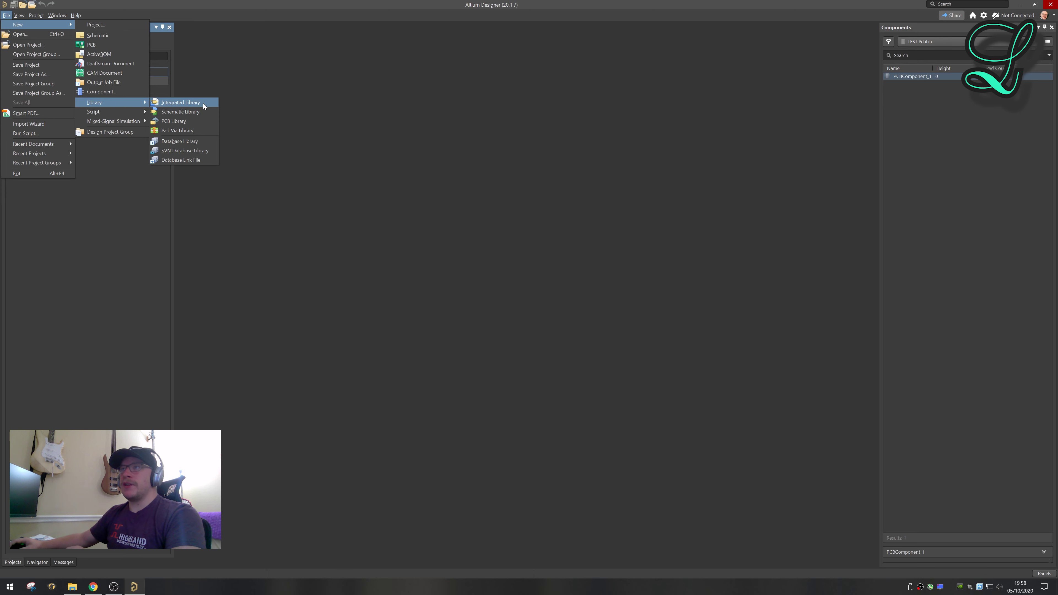
{"action": "left_click", "coordinate": [301, 90]}
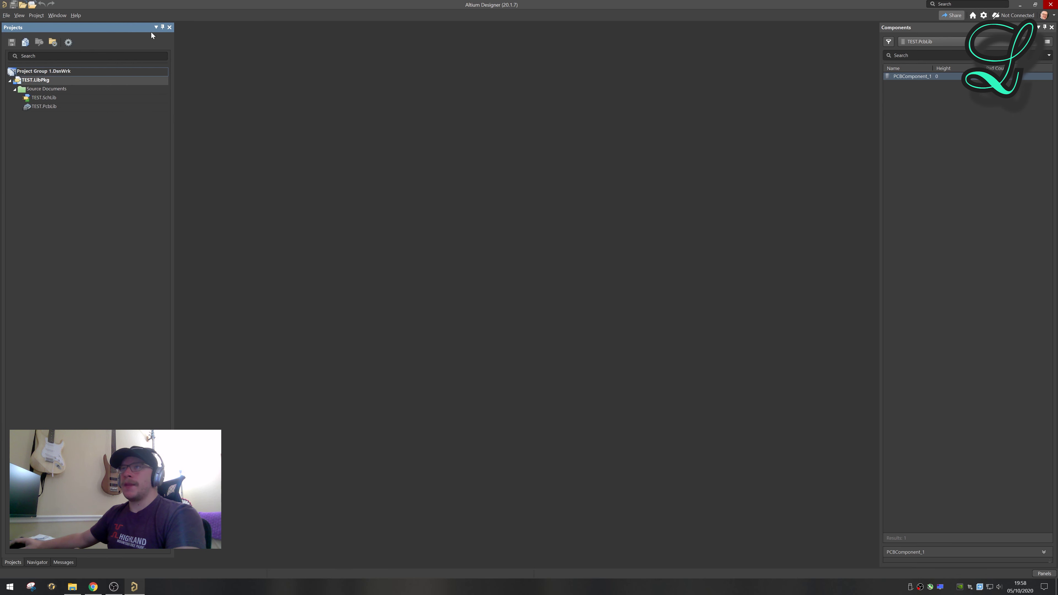
{"action": "right_click", "coordinate": [61, 83]}
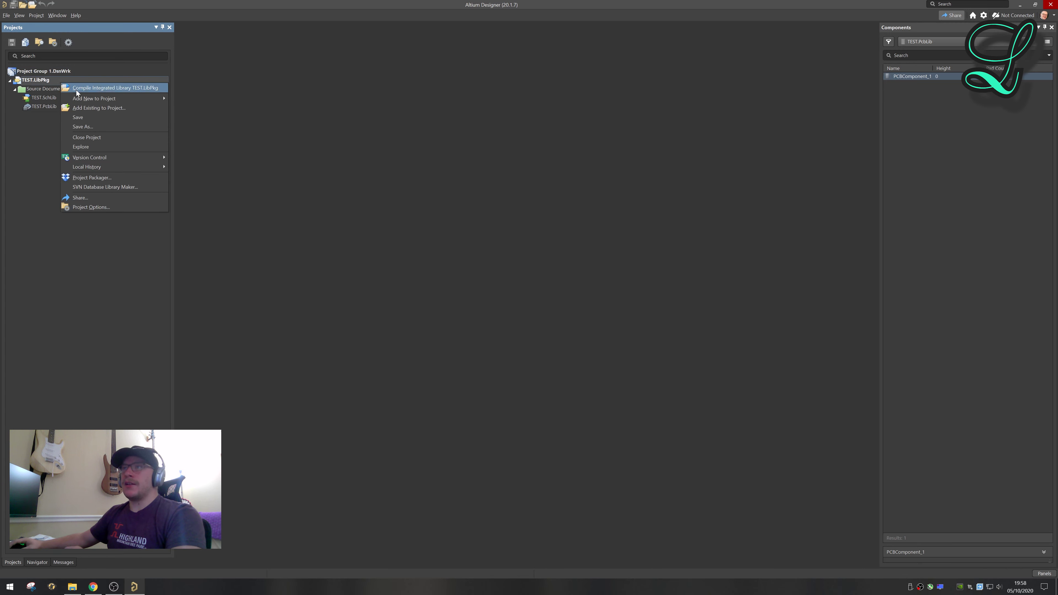
{"action": "mouse_move", "coordinate": [84, 103]}
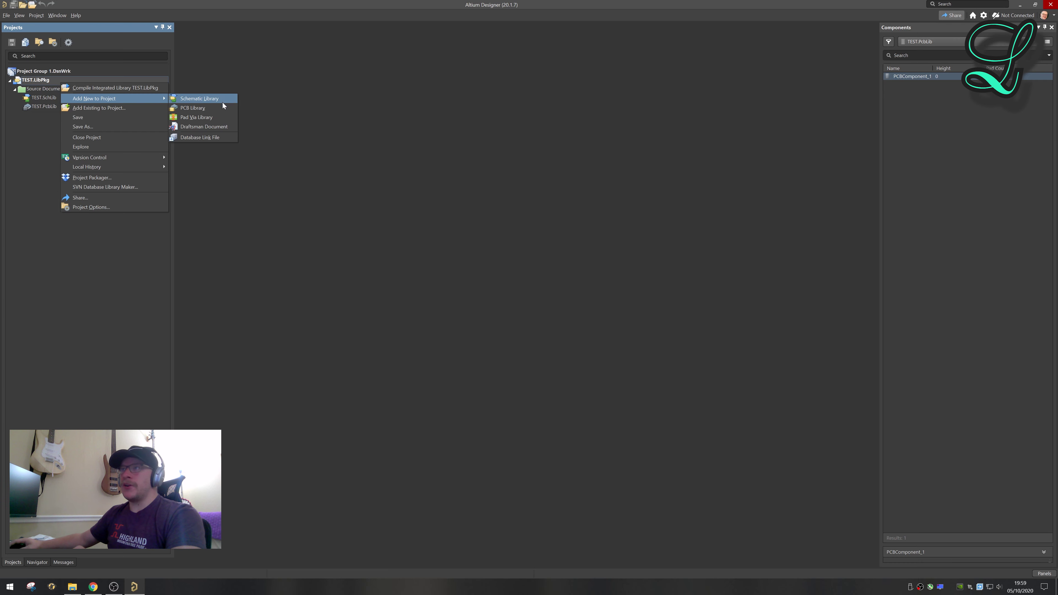
{"action": "left_click", "coordinate": [303, 91]}
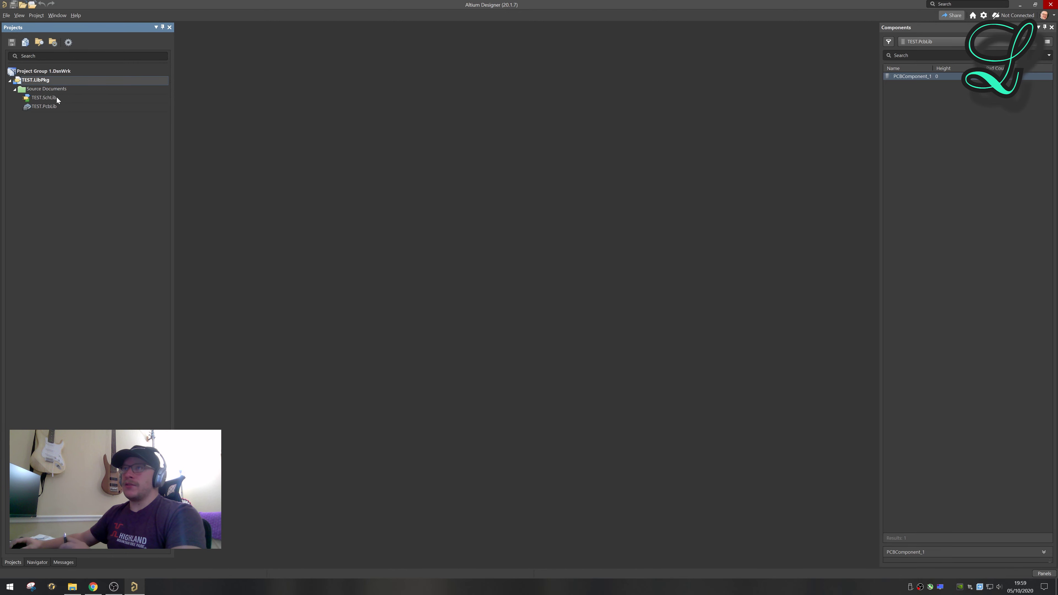
{"action": "right_click", "coordinate": [54, 79]}
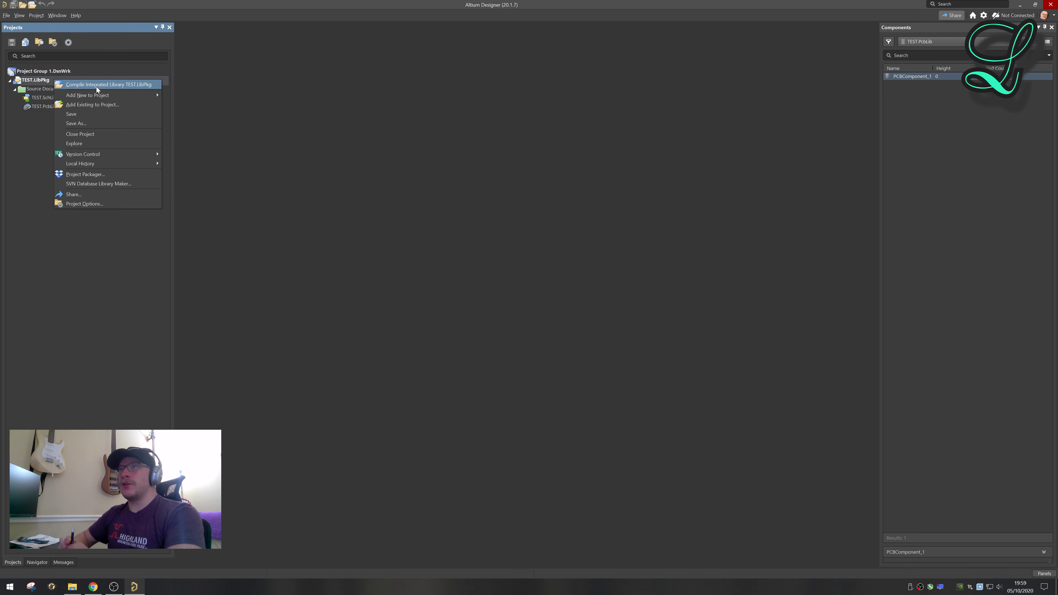
{"action": "left_click", "coordinate": [29, 140]}
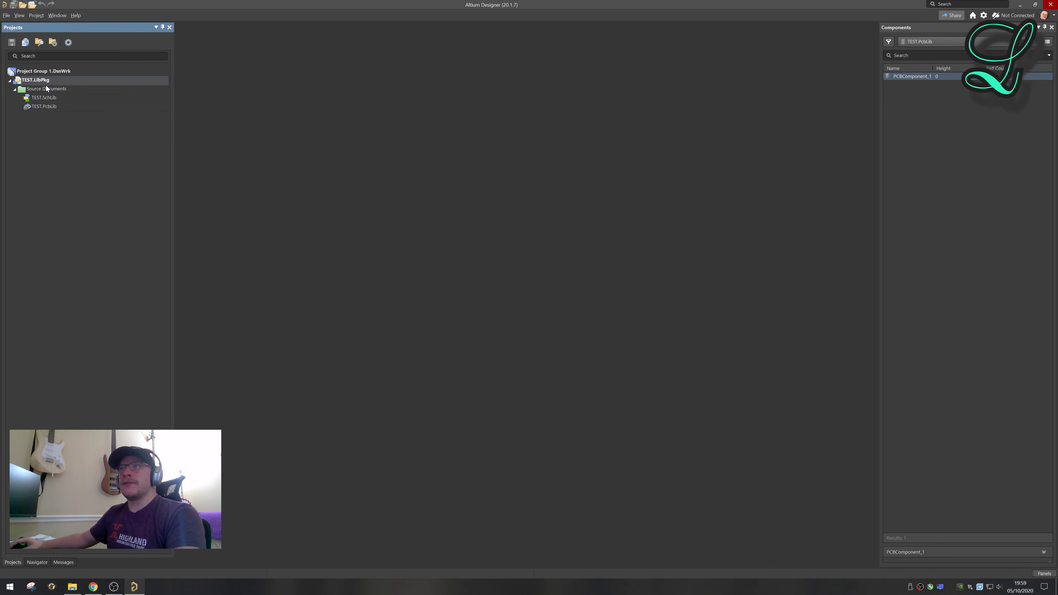
Open the schematic library TEST.SchLib and delete the component CL05F104ZO5NNNC from its component list
{"action": "double_click", "coordinate": [44, 98]}
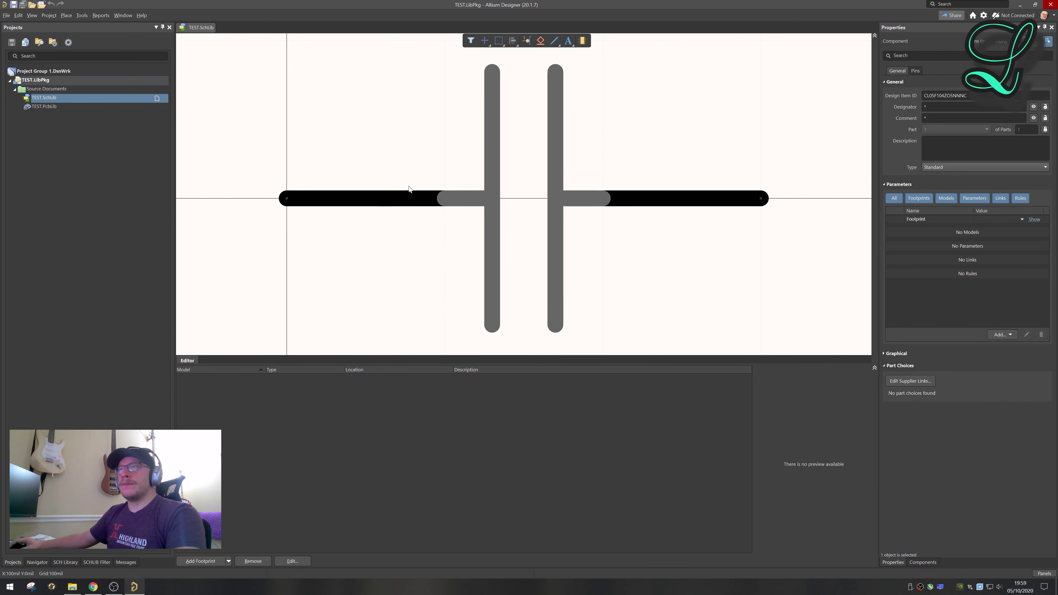
{"action": "scroll", "coordinate": [441, 179], "scroll_direction": "down", "scroll_amount": 3, "text": "ctrl"}
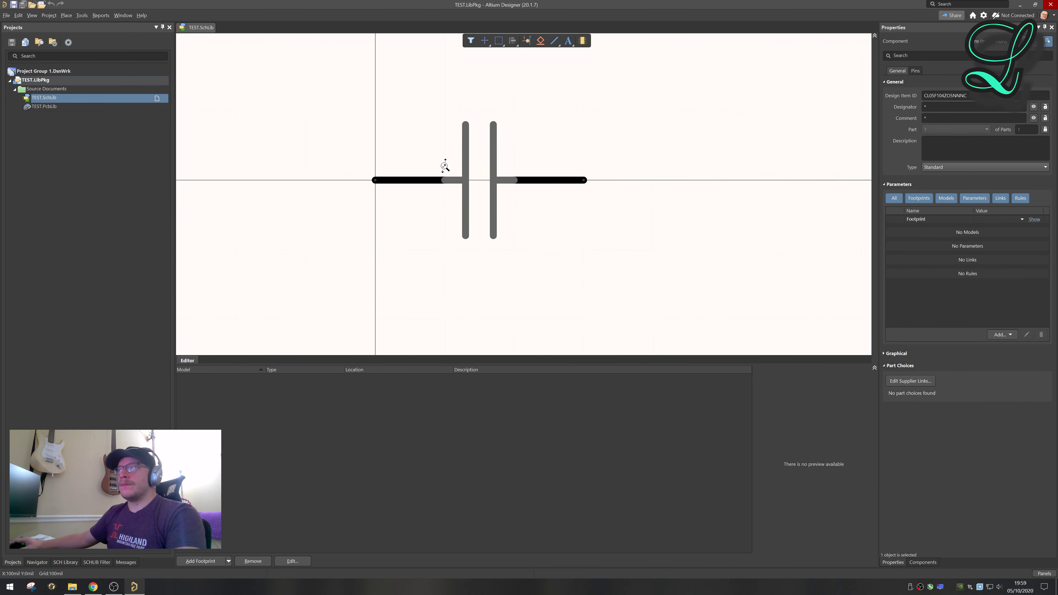
{"action": "left_click", "coordinate": [64, 562]}
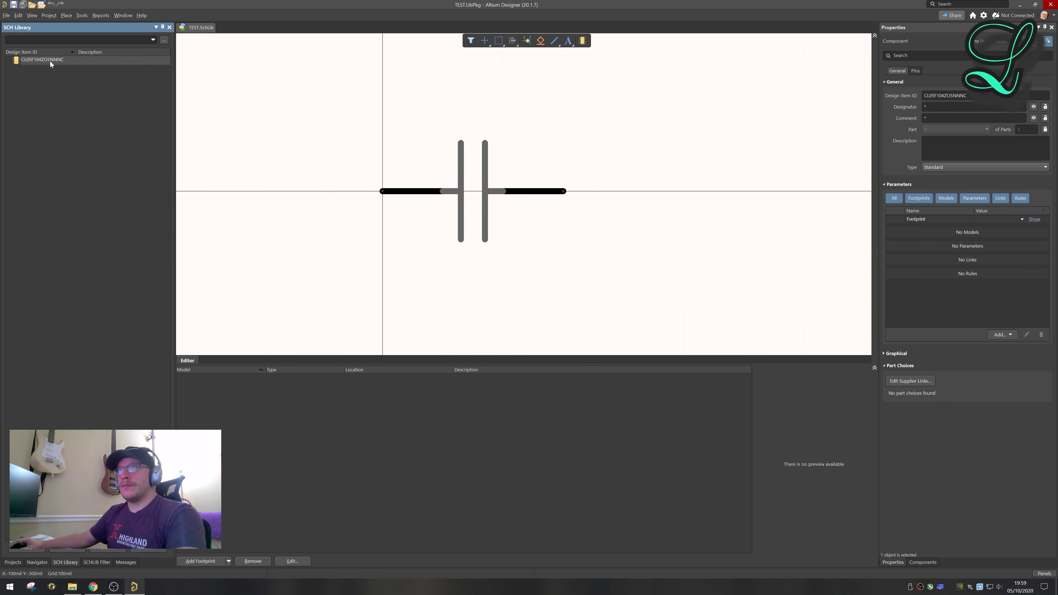
{"action": "left_click", "coordinate": [50, 61]}
{"action": "left_click", "coordinate": [108, 548]}
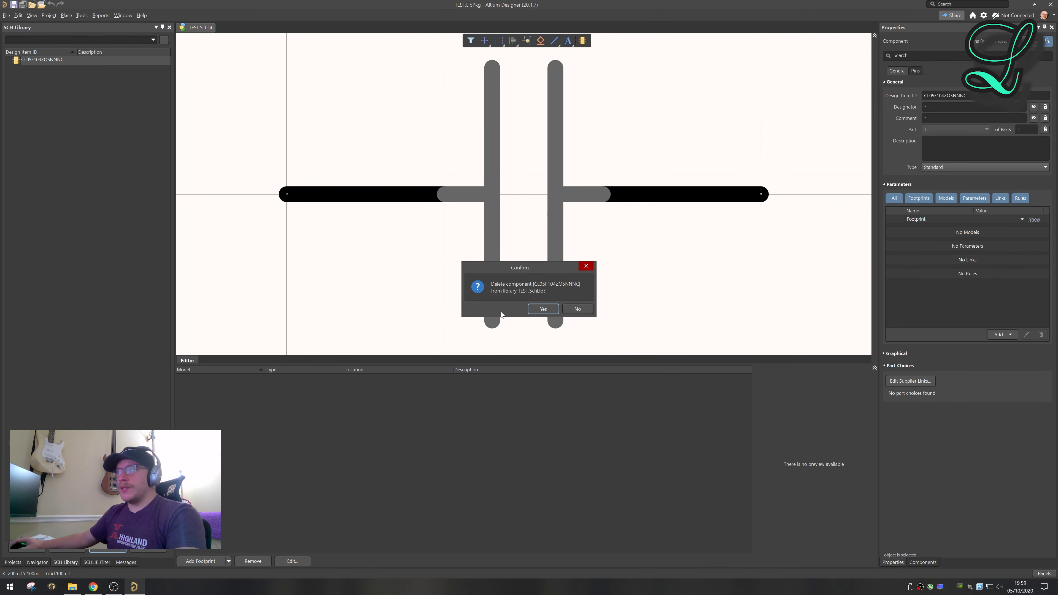
{"action": "left_click", "coordinate": [543, 309]}
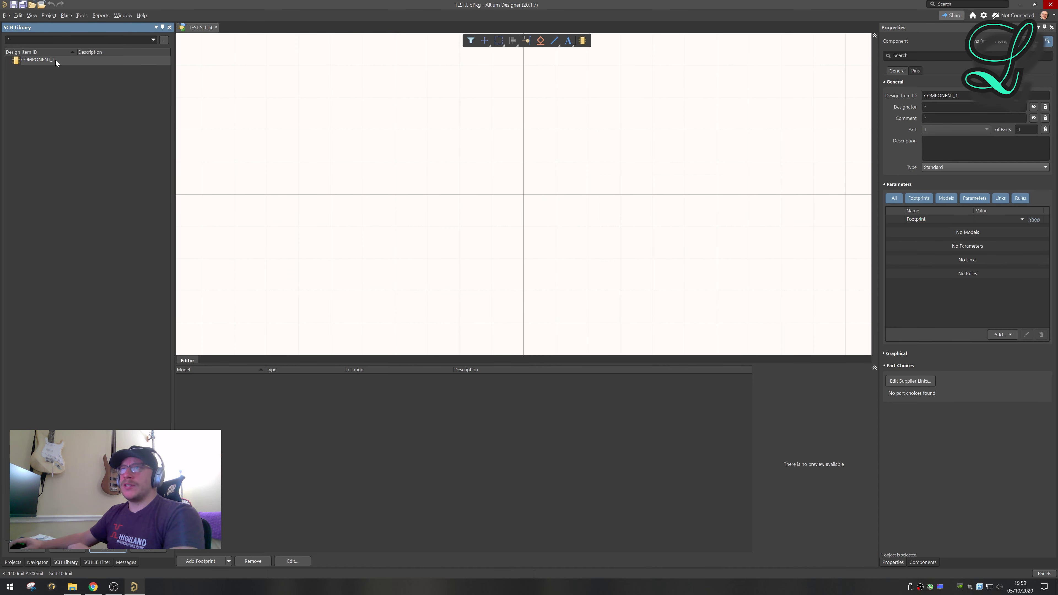
Add a new component with Design Item ID CL05F104ZO5NNNC, switching to Chrome to consult the part number on the capacitor's Digi-Key page
{"action": "left_click", "coordinate": [42, 60]}
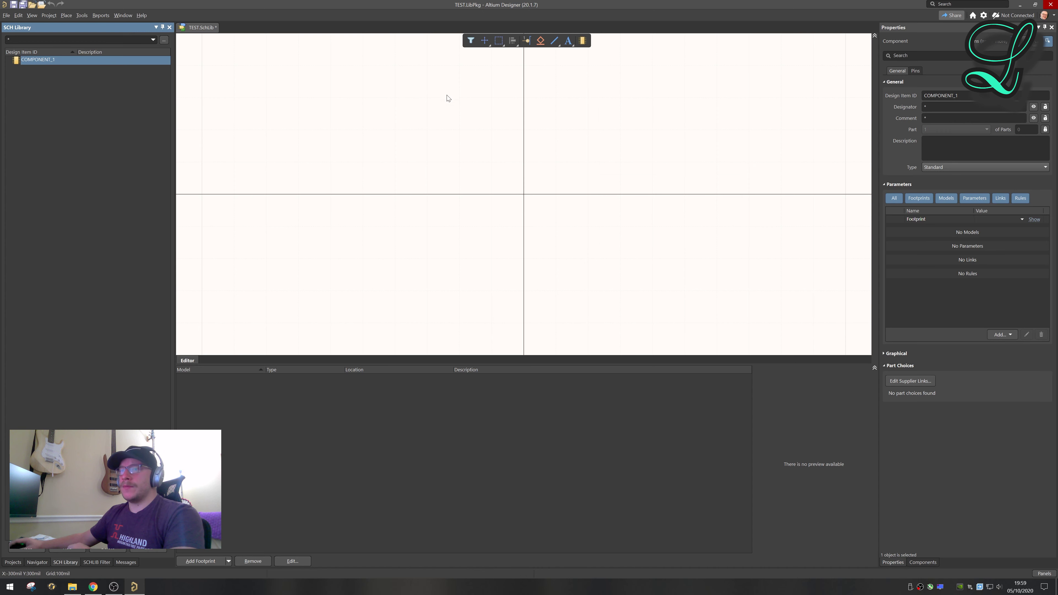
{"action": "left_click", "coordinate": [73, 549]}
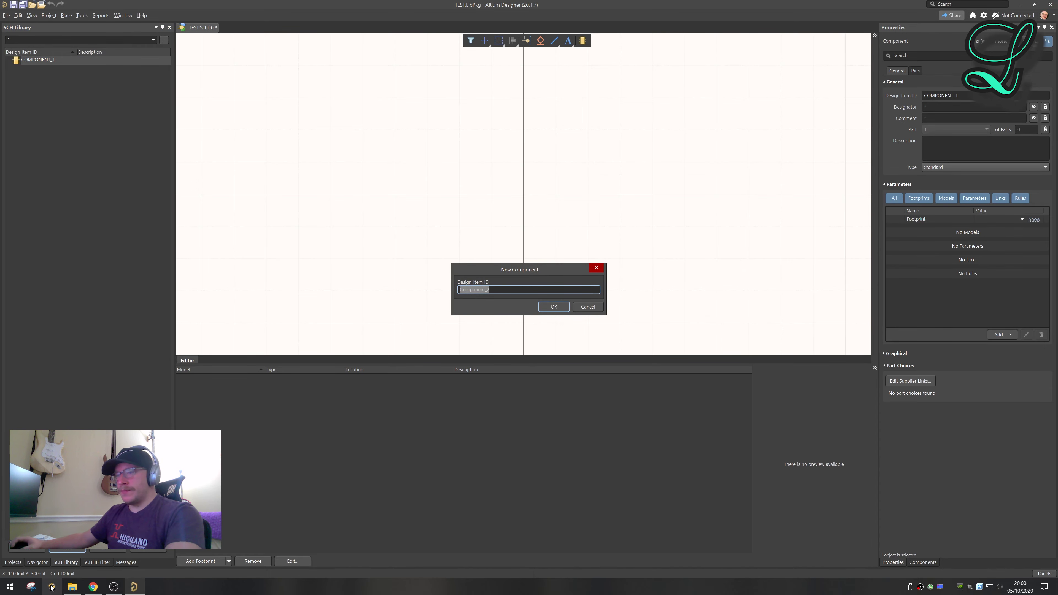
{"action": "left_click", "coordinate": [93, 587]}
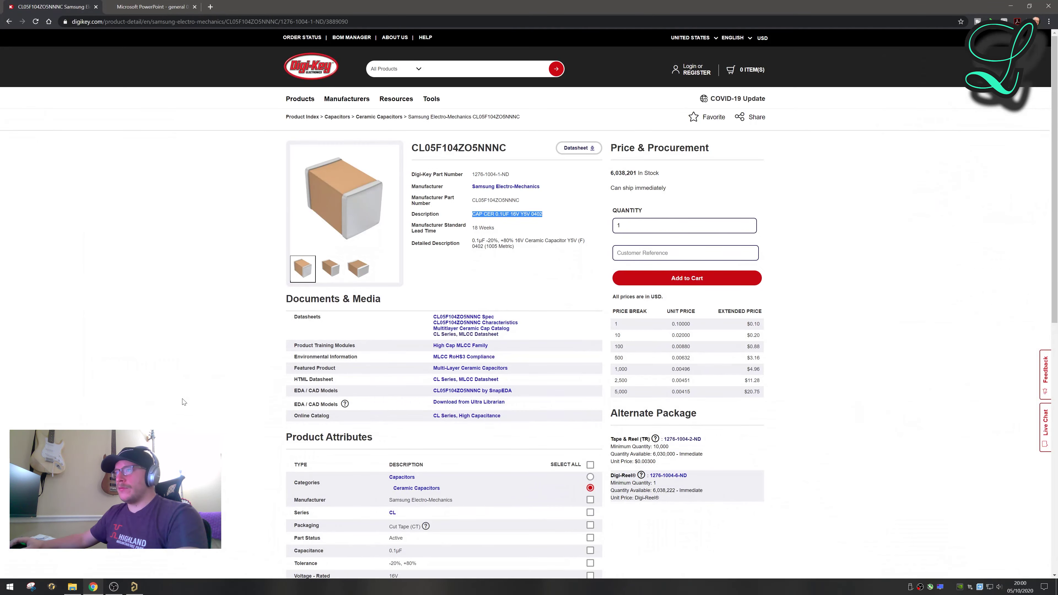
{"action": "left_click", "coordinate": [169, 406]}
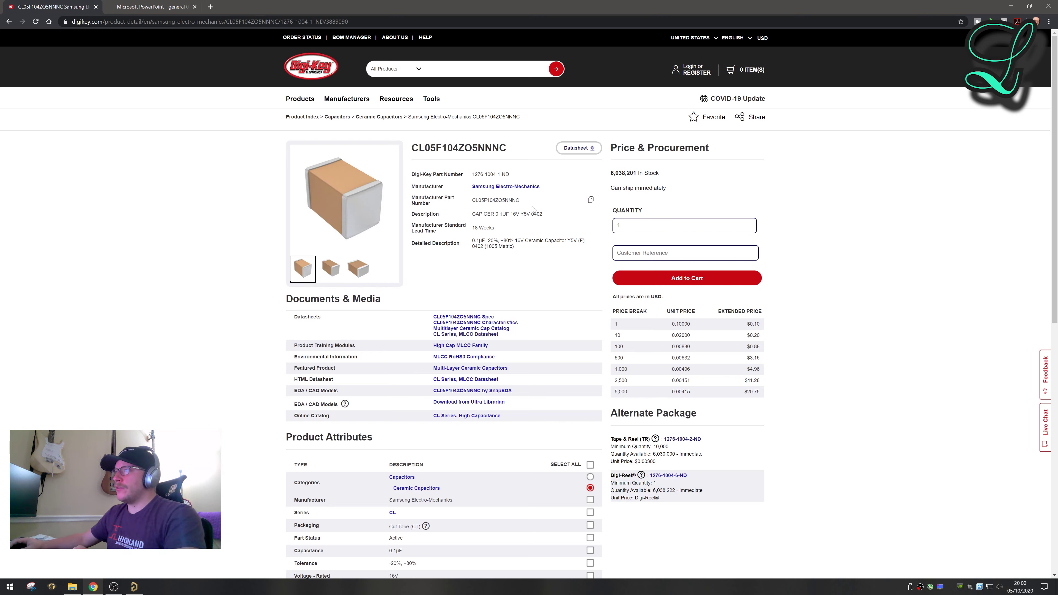
{"action": "left_click_drag", "start_coordinate": [549, 217], "coordinate": [527, 215]}
{"action": "left_click", "coordinate": [548, 217]}
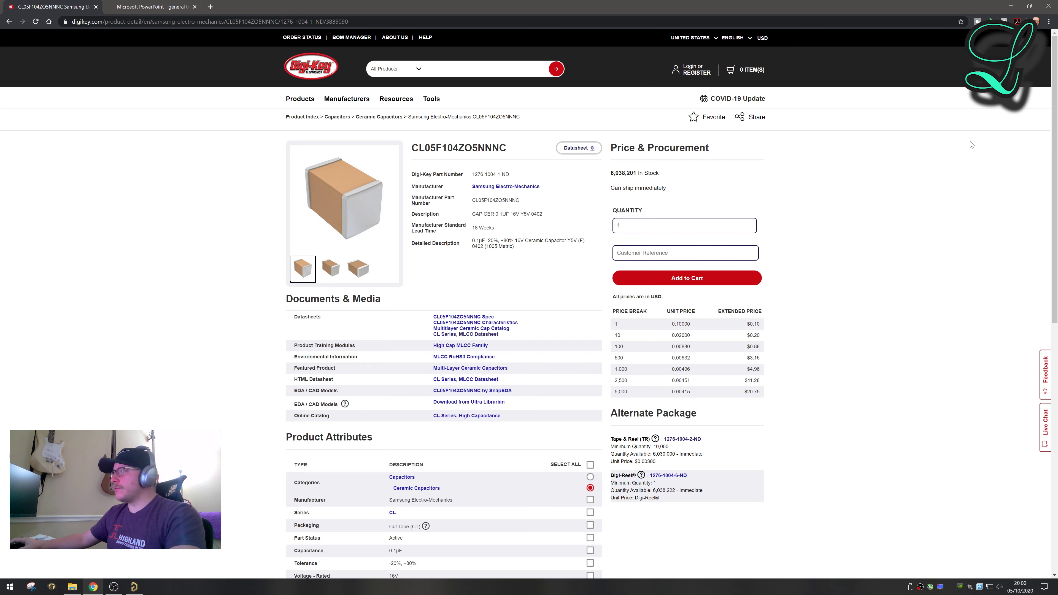
{"action": "left_click", "coordinate": [1011, 7]}
{"action": "type", "text": "CL05F104ZO5NNNC"}
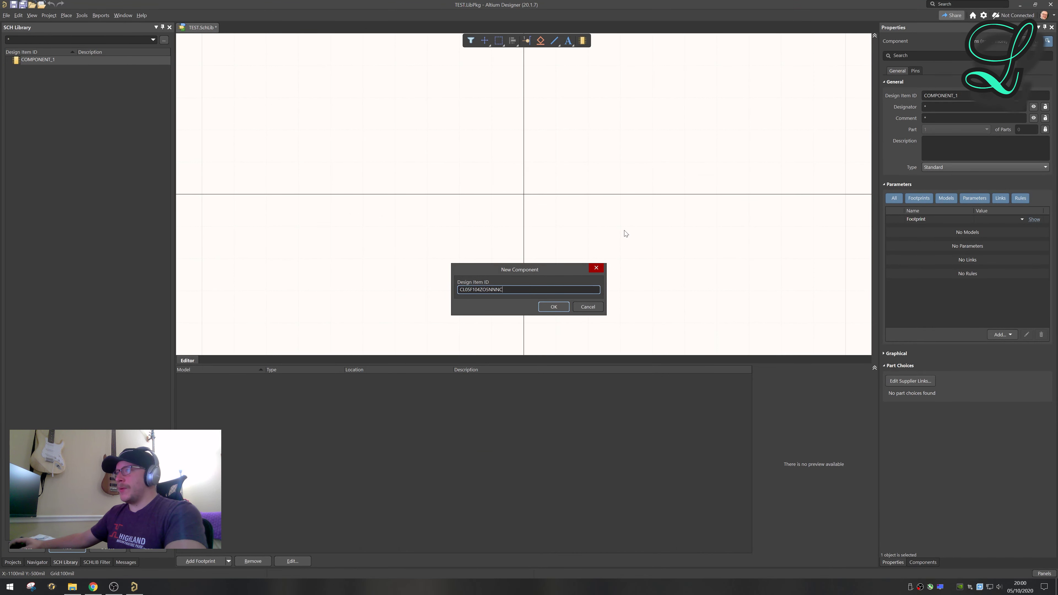
{"action": "left_click", "coordinate": [554, 308]}
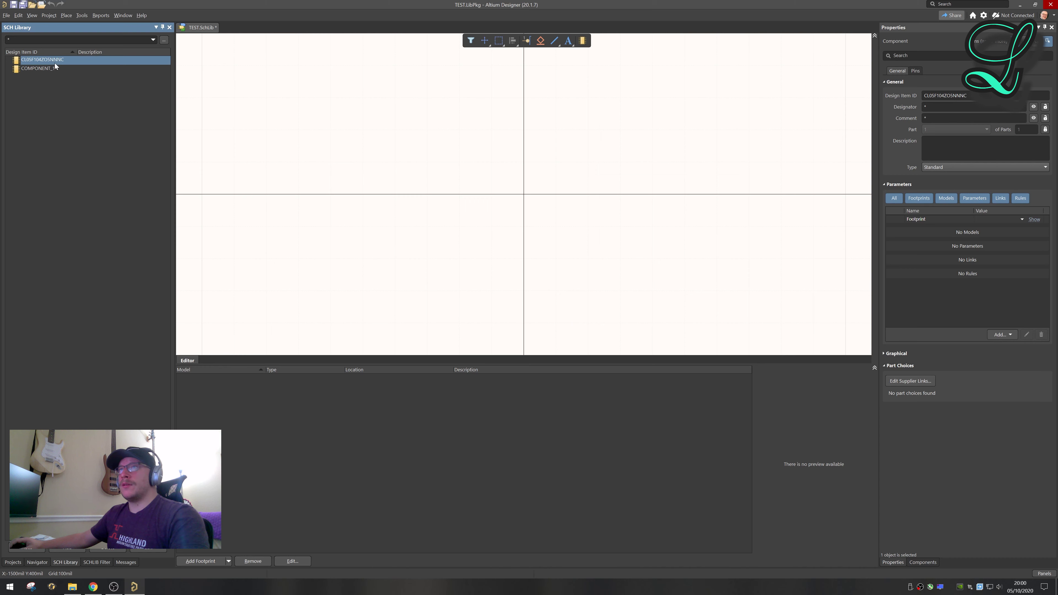
{"action": "right_click", "coordinate": [44, 116]}
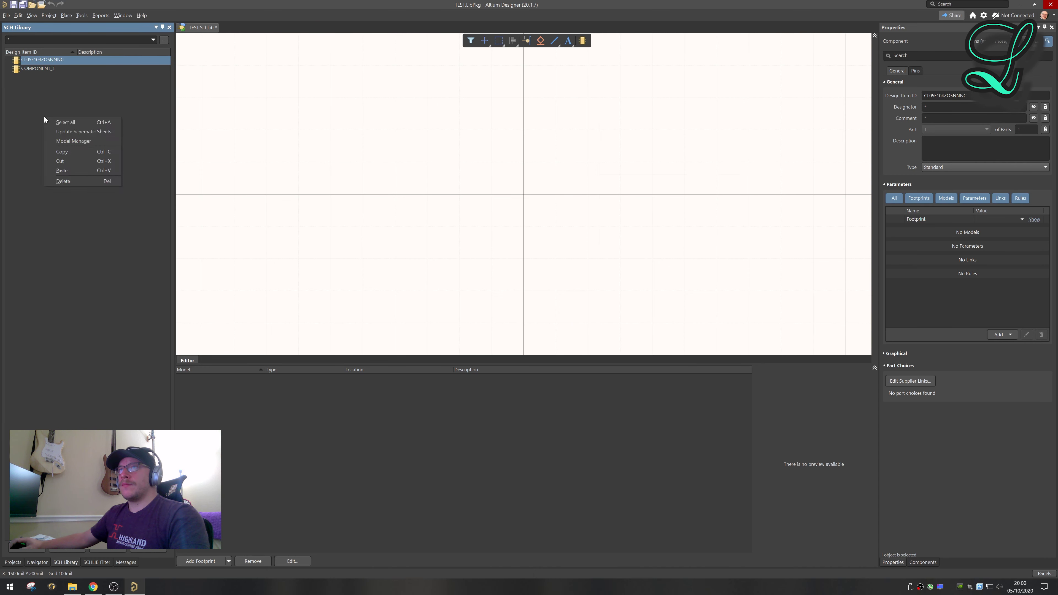
{"action": "left_click", "coordinate": [278, 83]}
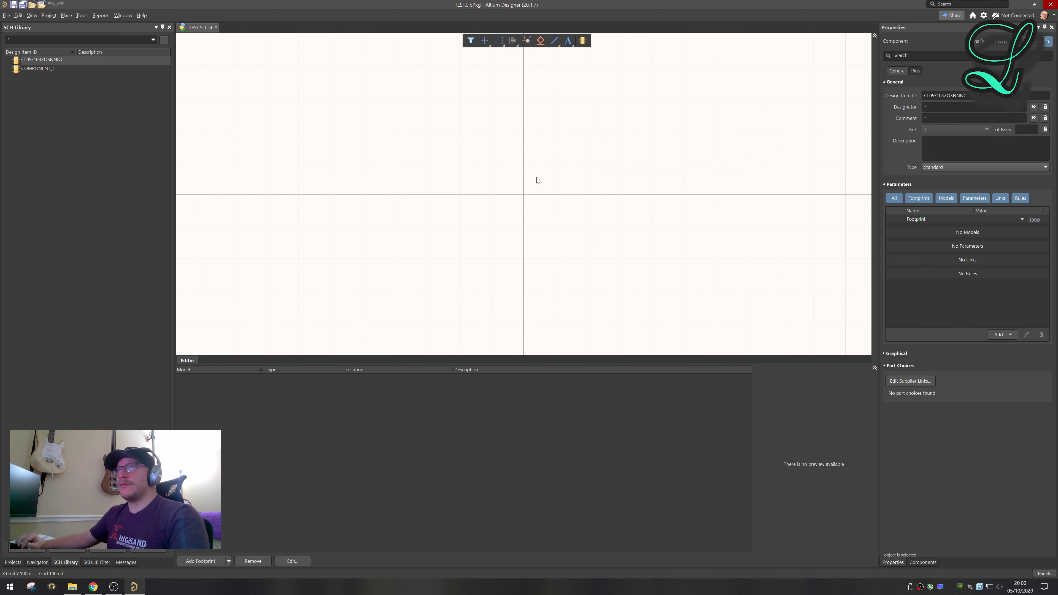
Place two 300 mil pins on the horizontal axis, one starting at the origin and the other rotated 180 degrees with X at 900 mil
{"action": "left_click", "coordinate": [526, 41]}
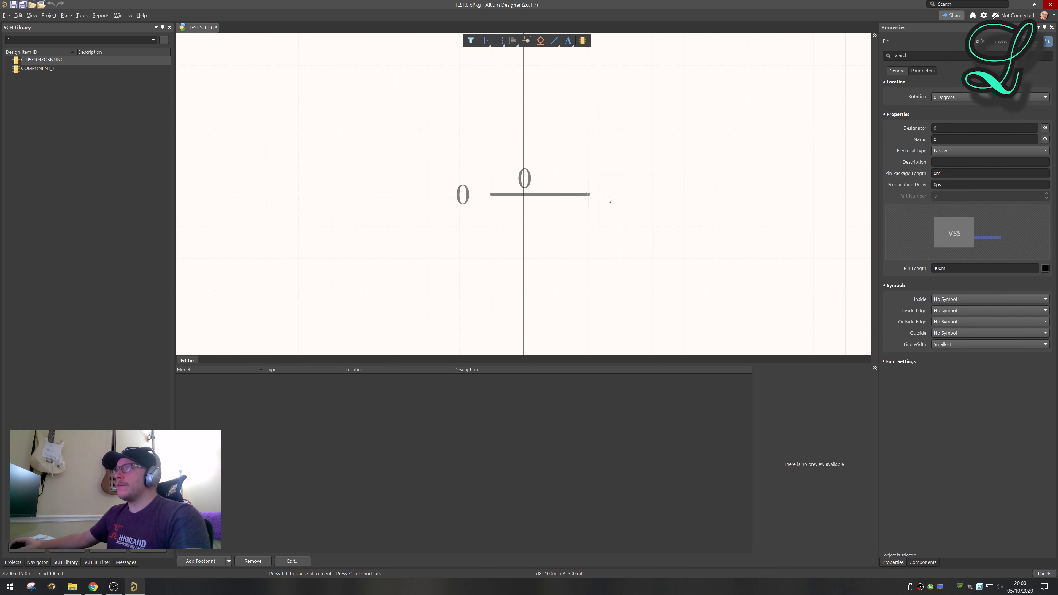
{"action": "left_click", "coordinate": [625, 203]}
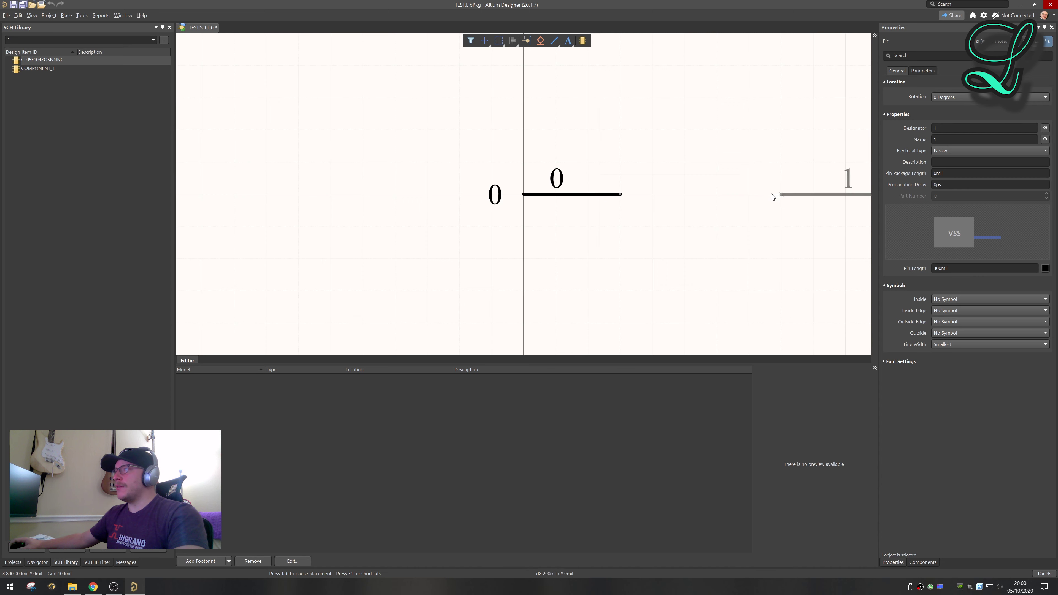
{"action": "left_click", "coordinate": [704, 202]}
{"action": "right_click", "coordinate": [584, 88]}
Draw two vertical plate lines between the pins, one at X 400 mil about 300 mil long and one at X 500 mil about 400 mil long
{"action": "left_click", "coordinate": [554, 40]}
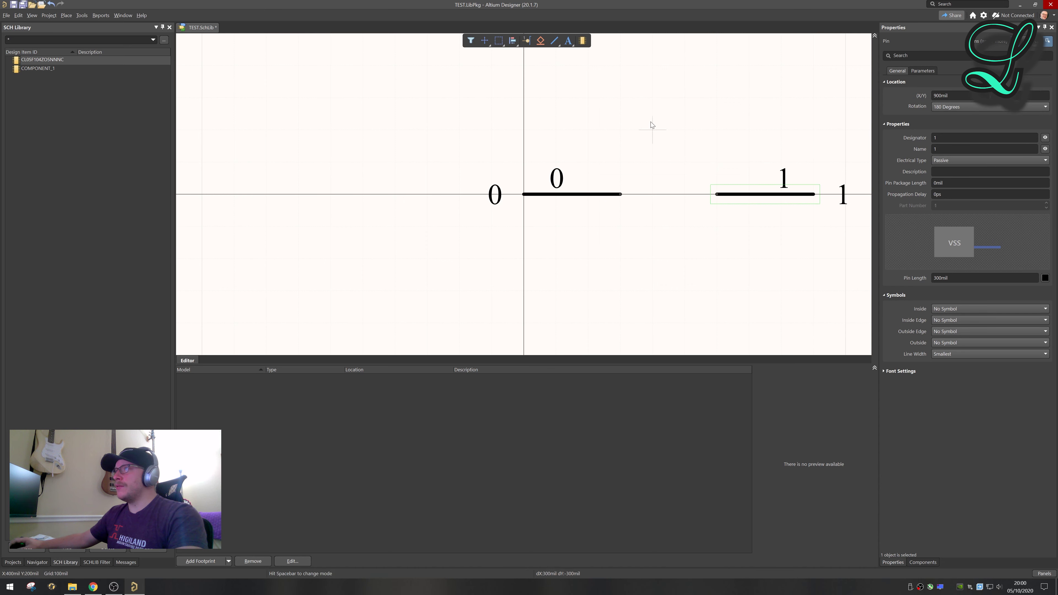
{"action": "left_click", "coordinate": [652, 129]}
{"action": "left_click", "coordinate": [653, 227]}
{"action": "right_click", "coordinate": [663, 221]}
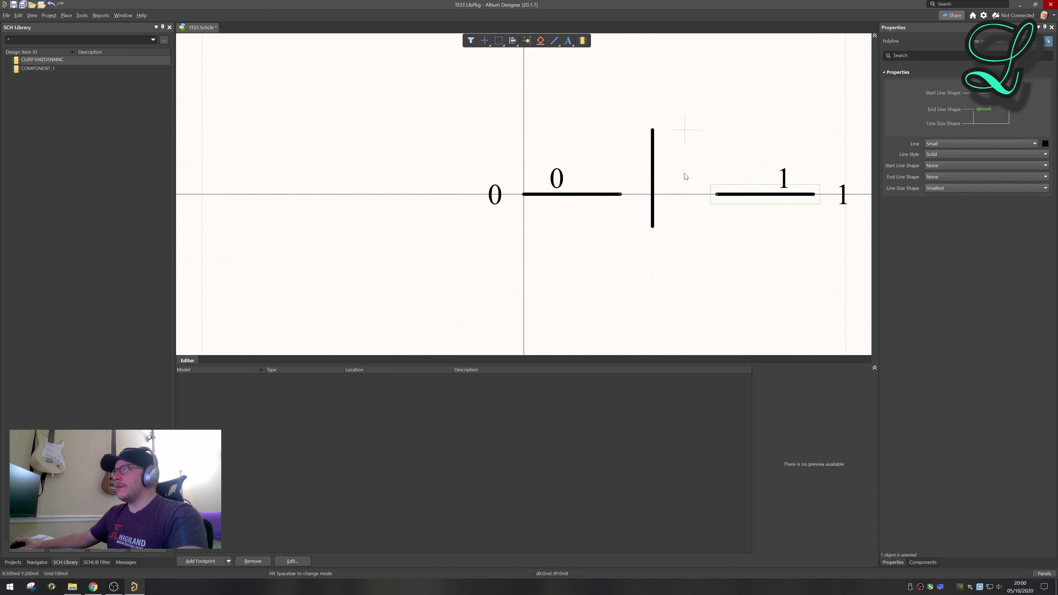
{"action": "left_click", "coordinate": [685, 129]}
{"action": "left_click", "coordinate": [685, 260]}
{"action": "right_click", "coordinate": [642, 234]}
Extend the lower end of the shorter plate line to Y -200 mil and deselect it
{"action": "left_click", "coordinate": [652, 227]}
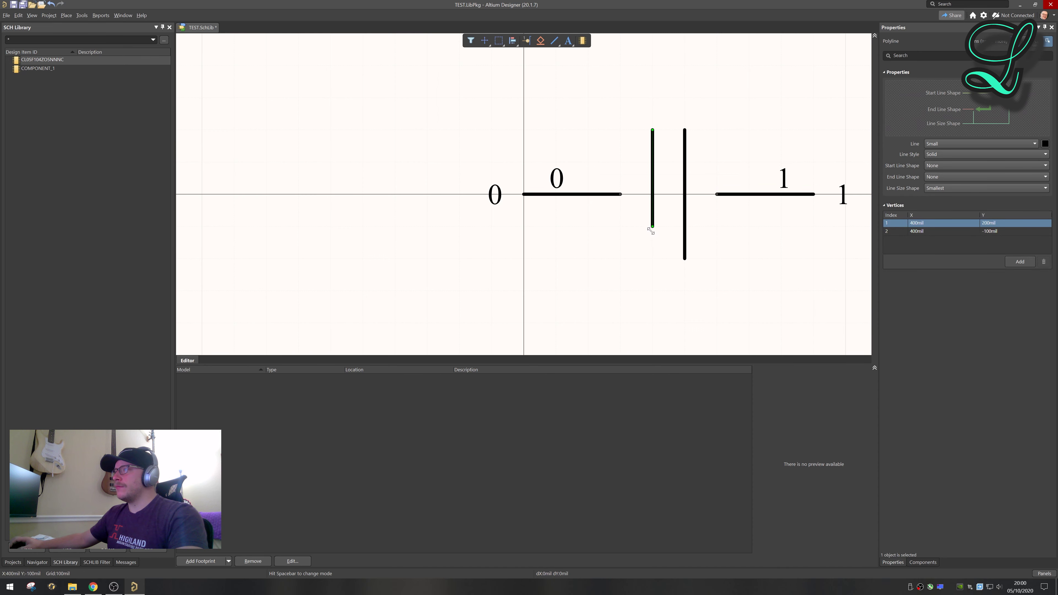
{"action": "left_click_drag", "start_coordinate": [653, 226], "coordinate": [652, 258]}
{"action": "left_click", "coordinate": [762, 252]}
{"action": "scroll", "coordinate": [708, 200], "scroll_direction": "right", "scroll_amount": 1}
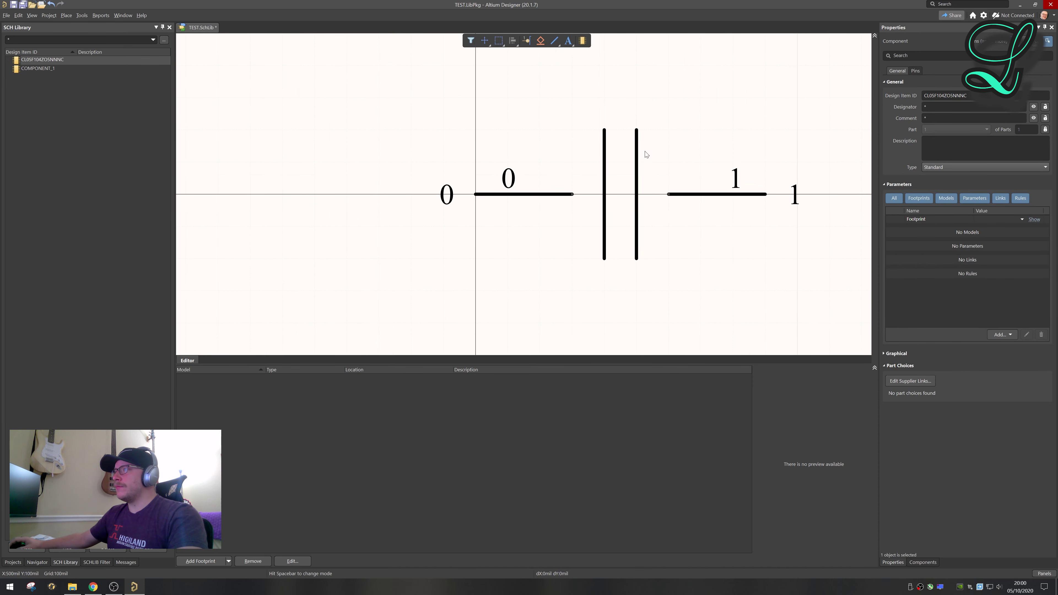
{"action": "scroll", "coordinate": [644, 153], "scroll_direction": "down", "scroll_amount": 3, "text": "ctrl"}
{"action": "right_click_drag", "start_coordinate": [770, 139], "coordinate": [750, 162]}
{"action": "scroll", "coordinate": [750, 162], "scroll_direction": "up", "scroll_amount": 1, "text": "ctrl"}
{"action": "scroll", "coordinate": [749, 162], "scroll_direction": "up", "scroll_amount": 2, "text": "ctrl"}
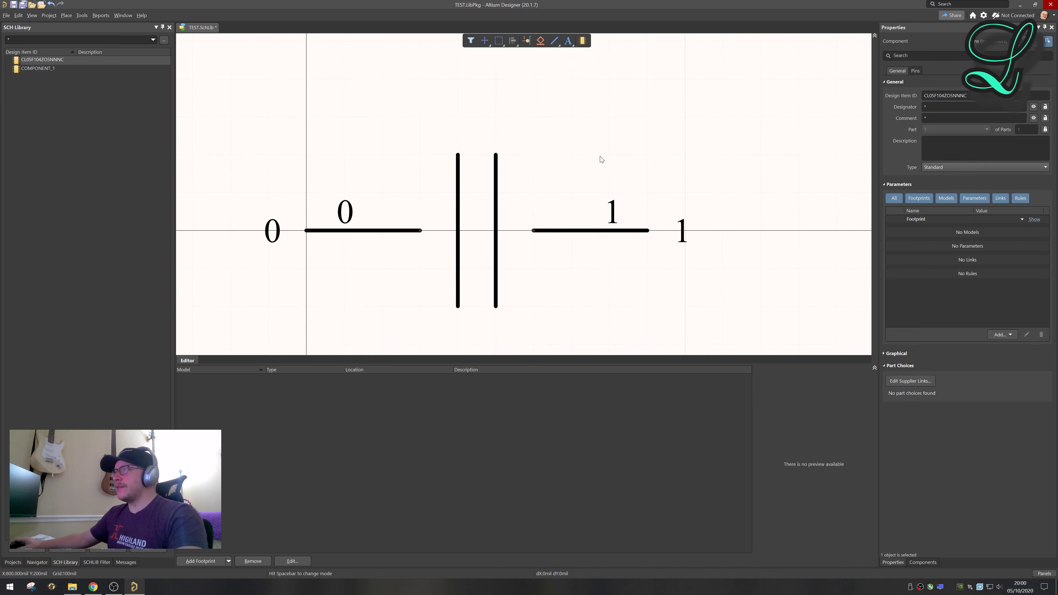
{"action": "right_click_drag", "start_coordinate": [600, 160], "coordinate": [638, 142]}
{"action": "scroll", "coordinate": [638, 141], "scroll_direction": "down", "scroll_amount": 3, "text": "ctrl"}
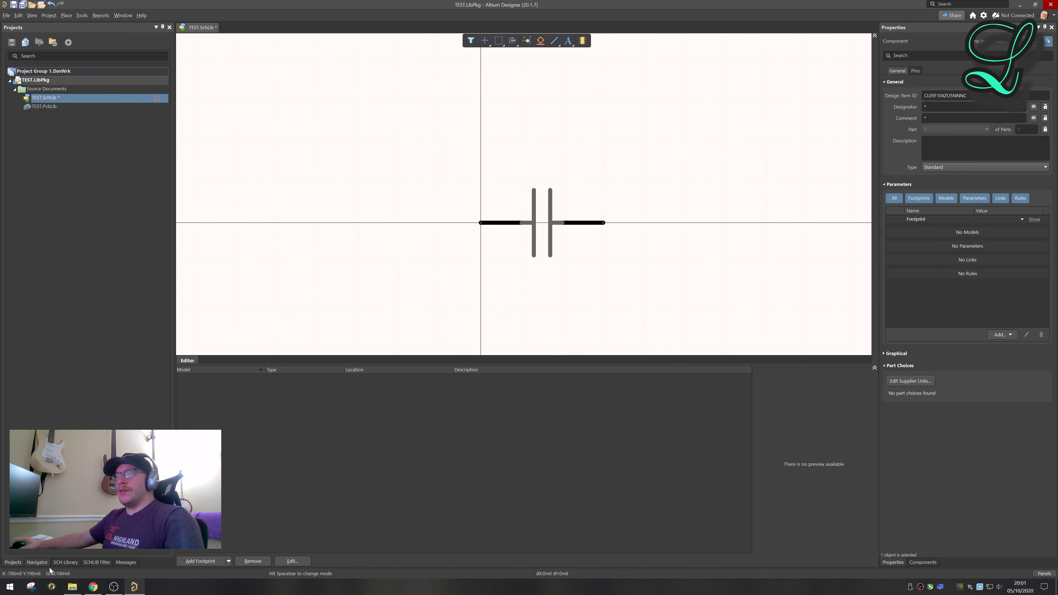
Duplicate the component CL05F104ZO5NNNC within the schematic library's component list
{"action": "left_click", "coordinate": [69, 564]}
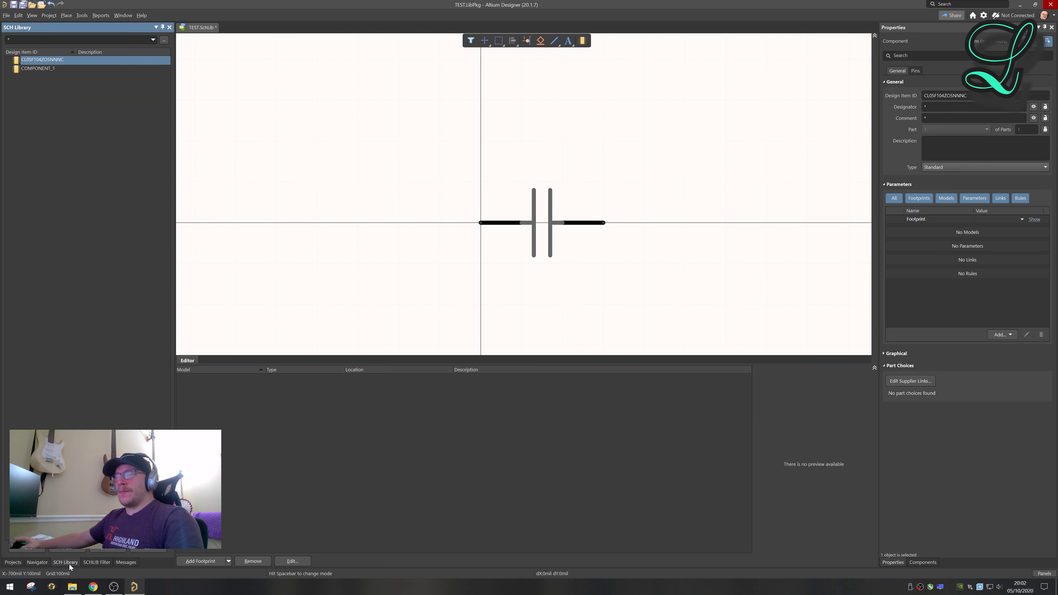
{"action": "right_click", "coordinate": [46, 61]}
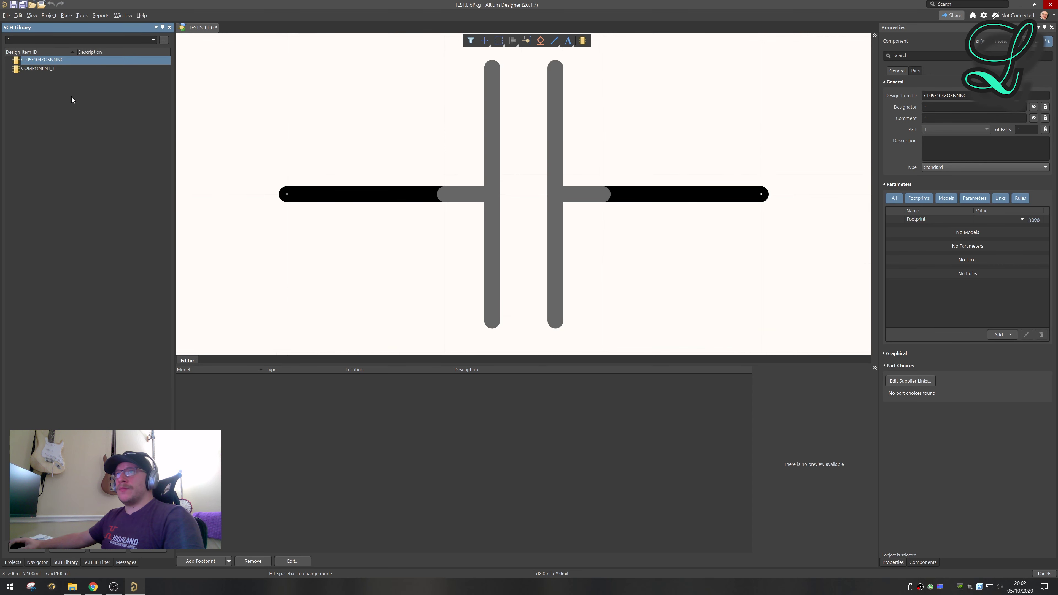
{"action": "left_click", "coordinate": [52, 143]}
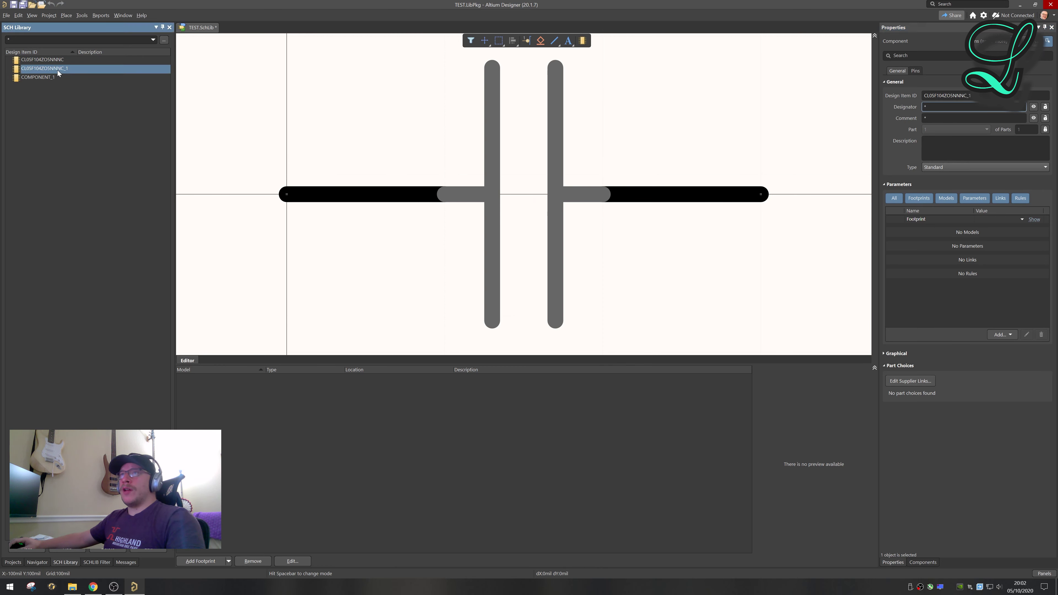
Rename the duplicated component CL05F104ZO5NNNC_1 as TEMPLATE
{"action": "left_click", "coordinate": [947, 96]}
{"action": "type", "text": "TEM"}
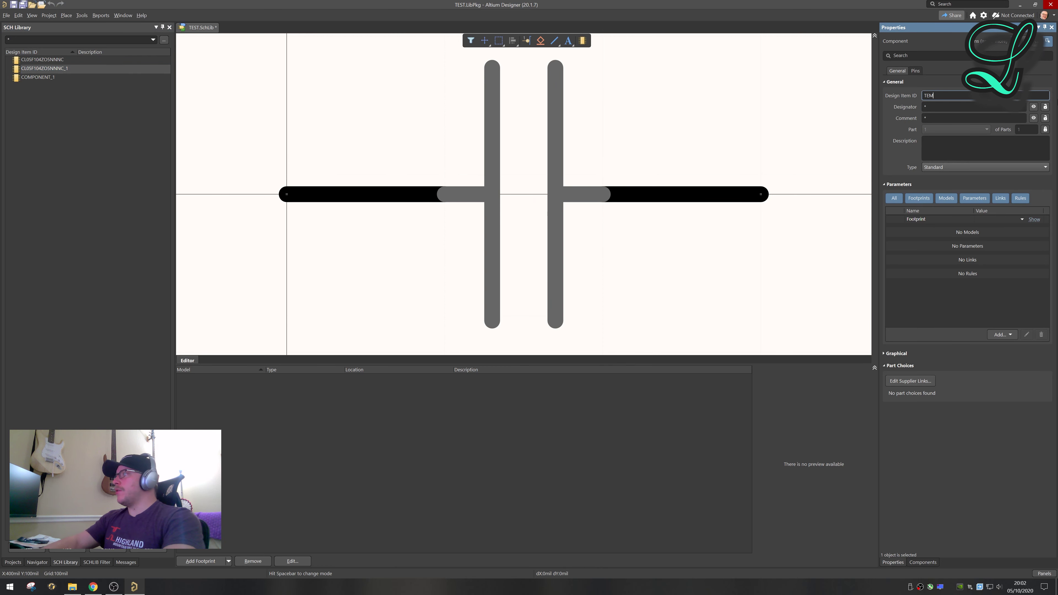
{"action": "type", "text": "PLATE"}
{"action": "key", "text": "Return"}
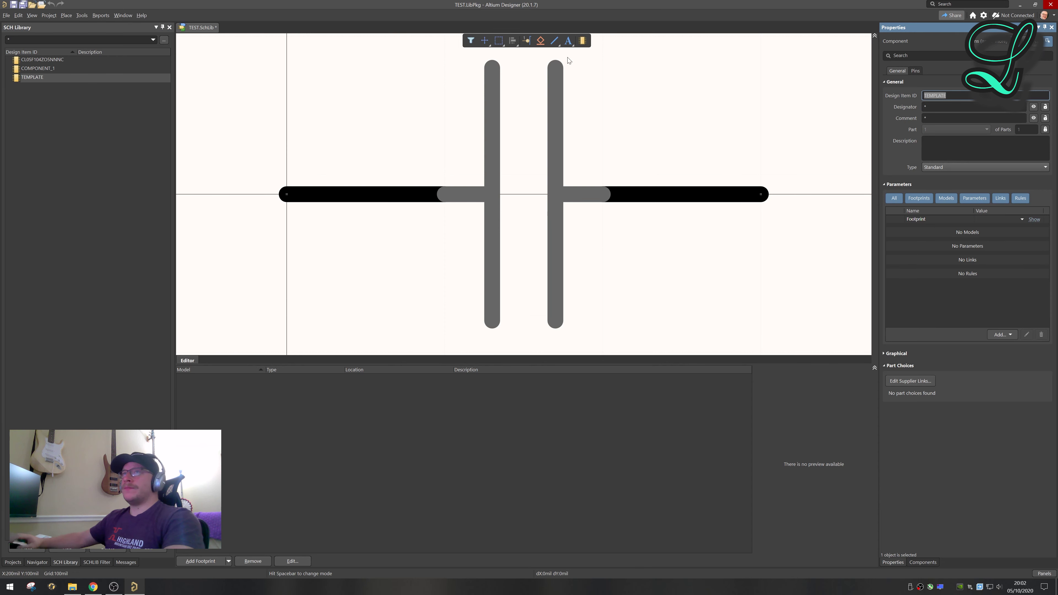
Make a trial duplicate of TEMPLATE in the component list and delete that duplicate
{"action": "left_click", "coordinate": [124, 149]}
{"action": "right_click", "coordinate": [44, 80]}
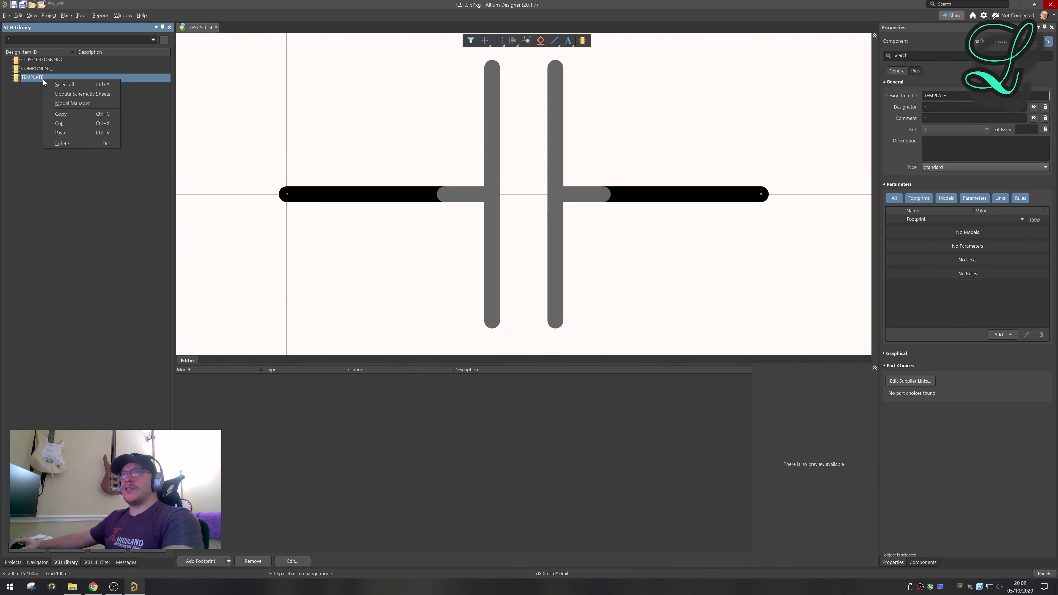
{"action": "right_click", "coordinate": [44, 107]}
{"action": "left_click", "coordinate": [97, 159]}
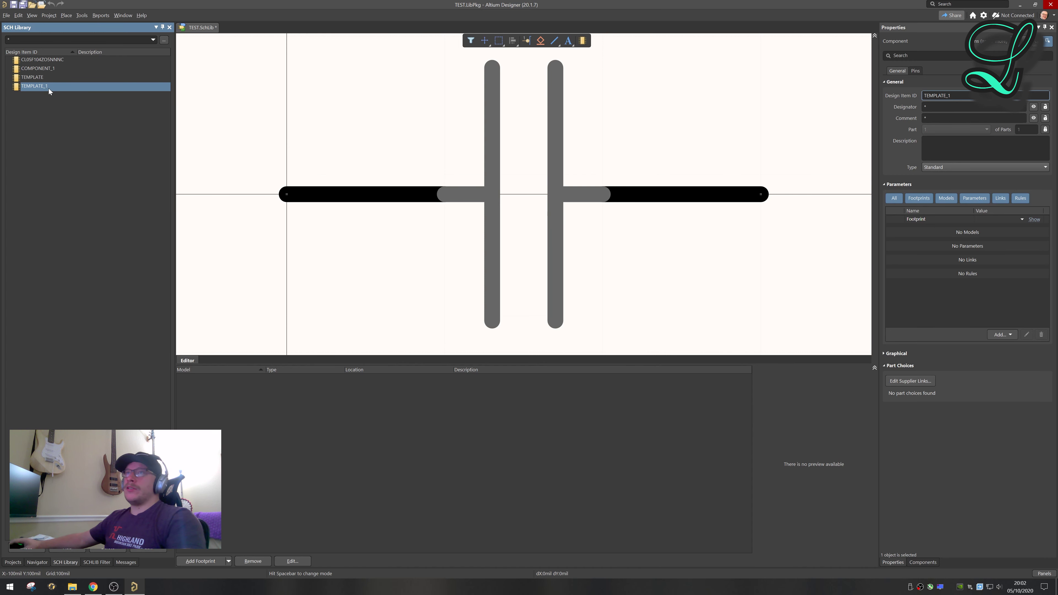
{"action": "right_click", "coordinate": [38, 85]}
{"action": "left_click", "coordinate": [67, 141]}
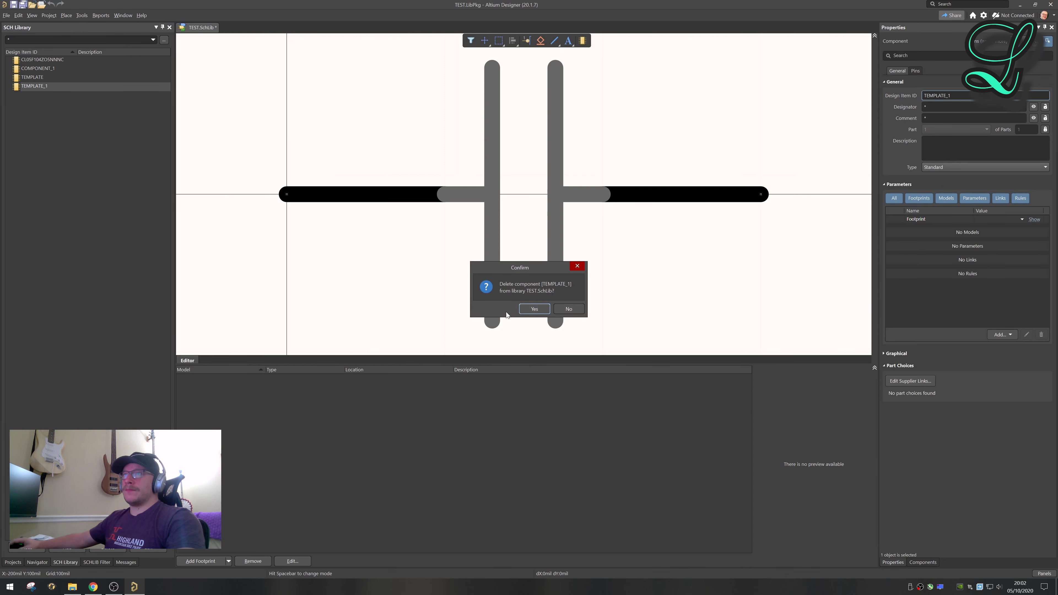
{"action": "key", "text": "Return"}
Open the symbol of component CL05F104ZO5NNNC for editing
{"action": "left_click", "coordinate": [43, 69]}
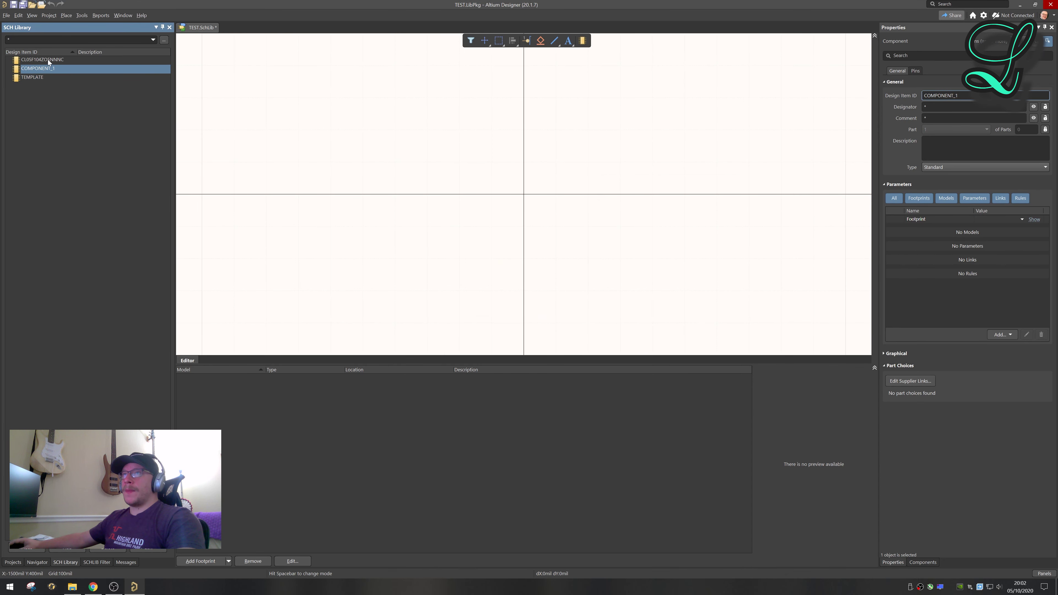
{"action": "left_click", "coordinate": [48, 60]}
{"action": "scroll", "coordinate": [480, 138], "scroll_direction": "down", "scroll_amount": 3, "text": "ctrl"}
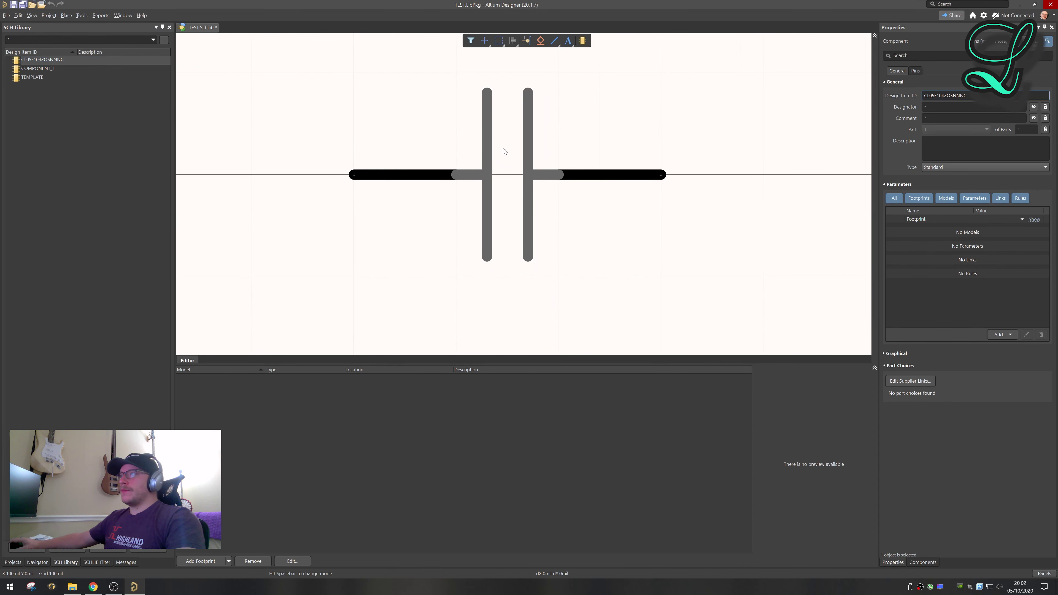
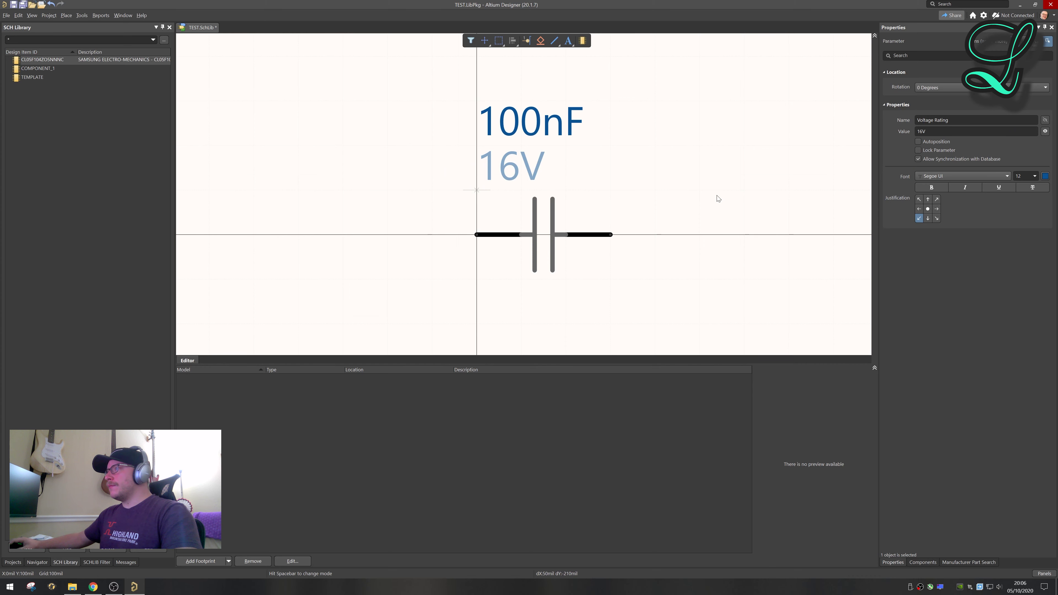
Set the default designator of component CL05F104ZO5NNNC to C?
{"action": "left_click", "coordinate": [719, 199]}
{"action": "left_click", "coordinate": [958, 107]}
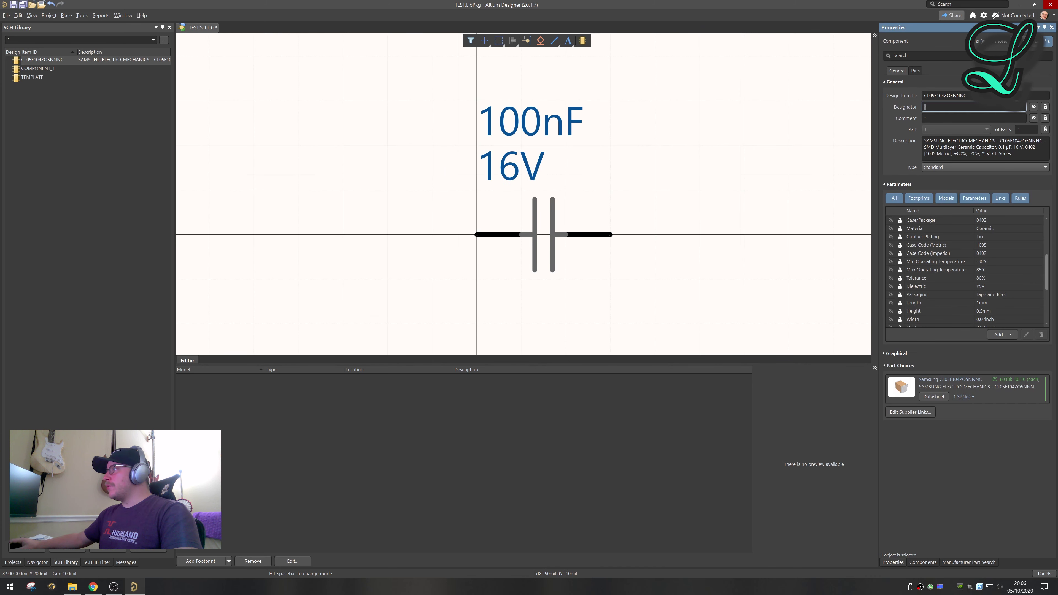
{"action": "type", "text": "C"}
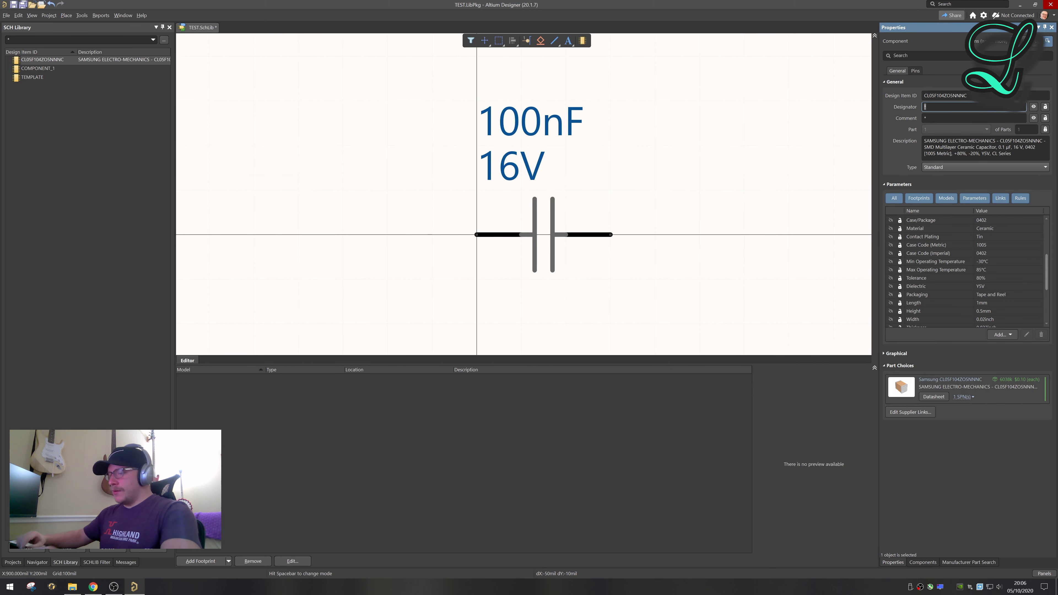
{"action": "key", "text": "Return"}
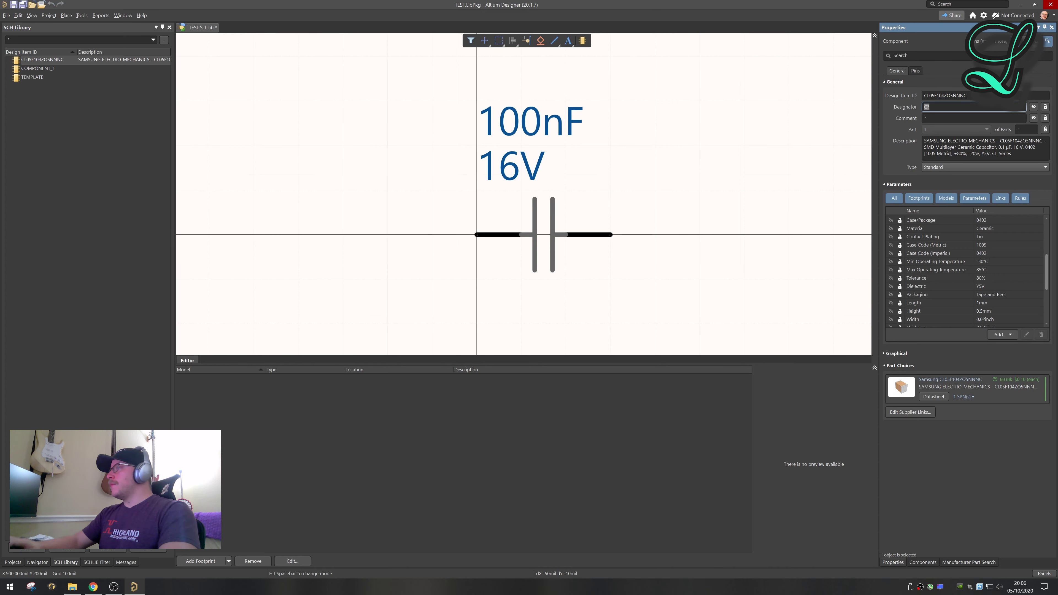
{"action": "left_click", "coordinate": [677, 124]}
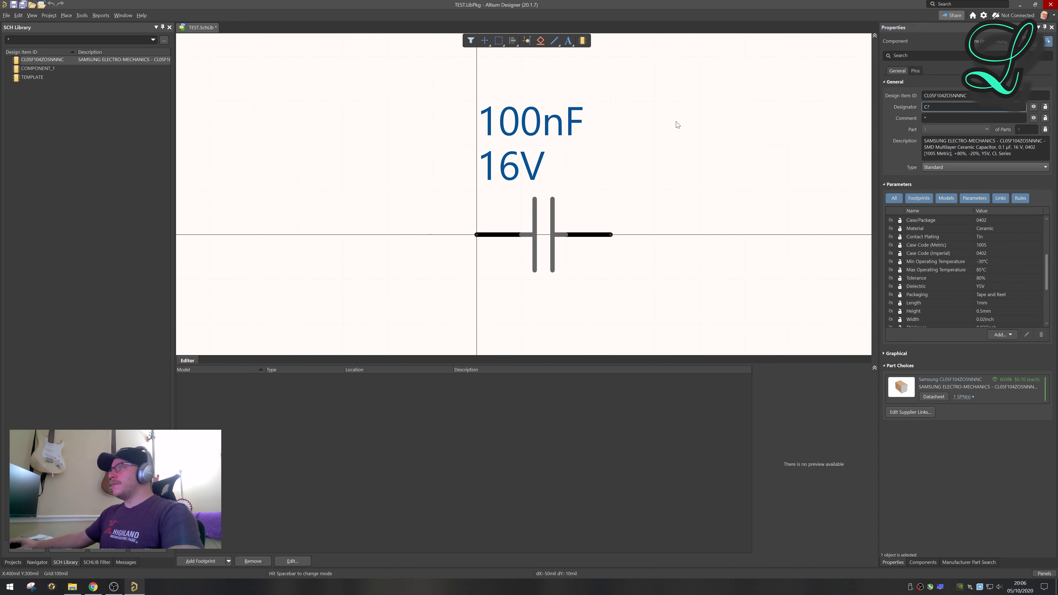
Turn on the display of the comment and designator in the schematic library options
{"action": "middle_click_drag", "start_coordinate": [645, 152], "coordinate": [642, 158]}
{"action": "scroll", "coordinate": [641, 161], "scroll_direction": "down", "scroll_amount": 4, "text": "ctrl"}
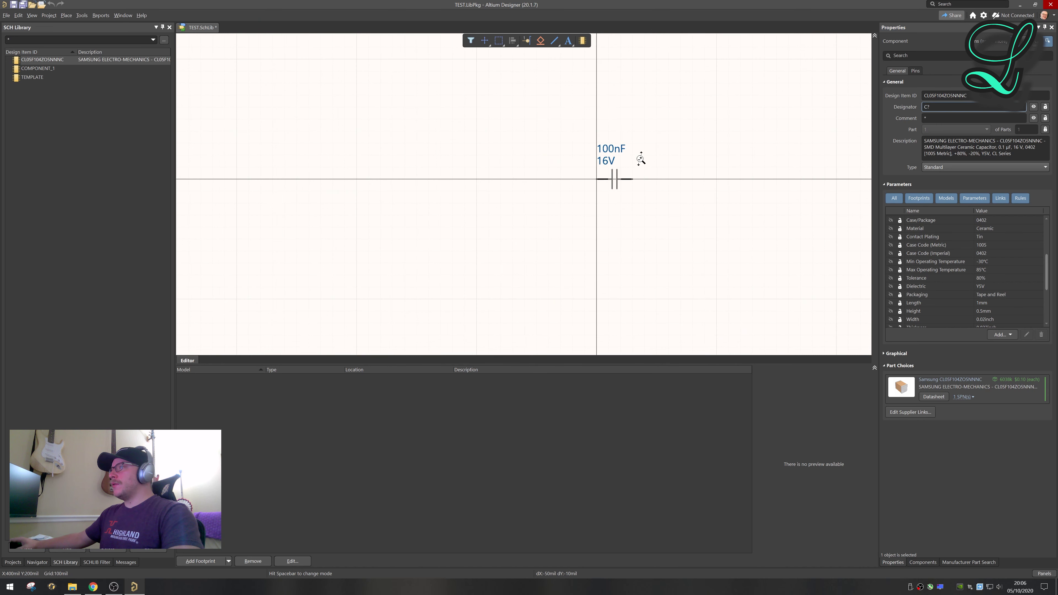
{"action": "scroll", "coordinate": [643, 161], "scroll_direction": "up", "scroll_amount": 3, "text": "ctrl"}
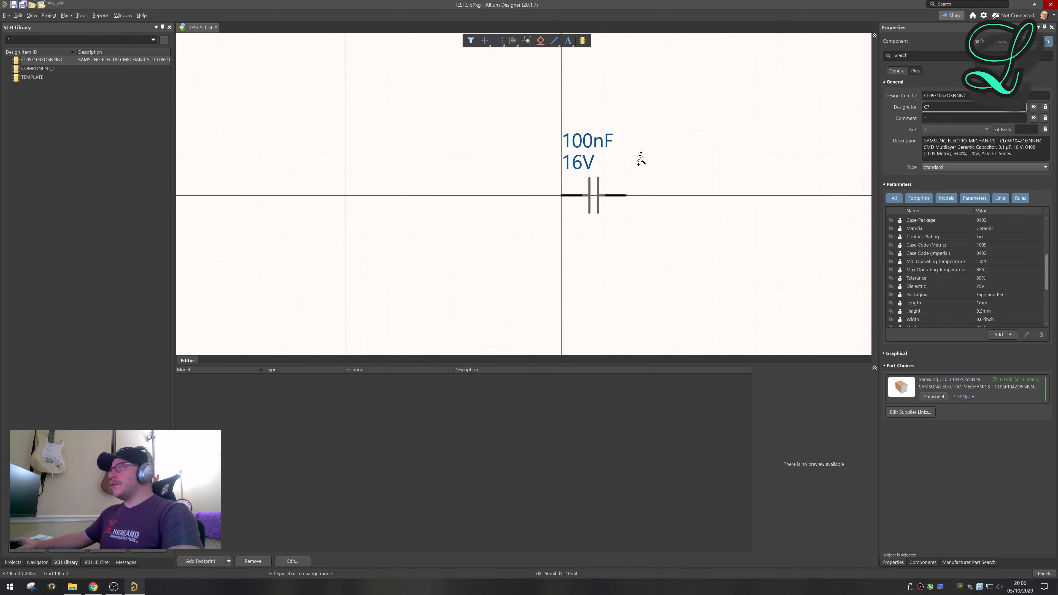
{"action": "left_click", "coordinate": [730, 118]}
{"action": "left_click", "coordinate": [920, 219]}
{"action": "left_click", "coordinate": [647, 281]}
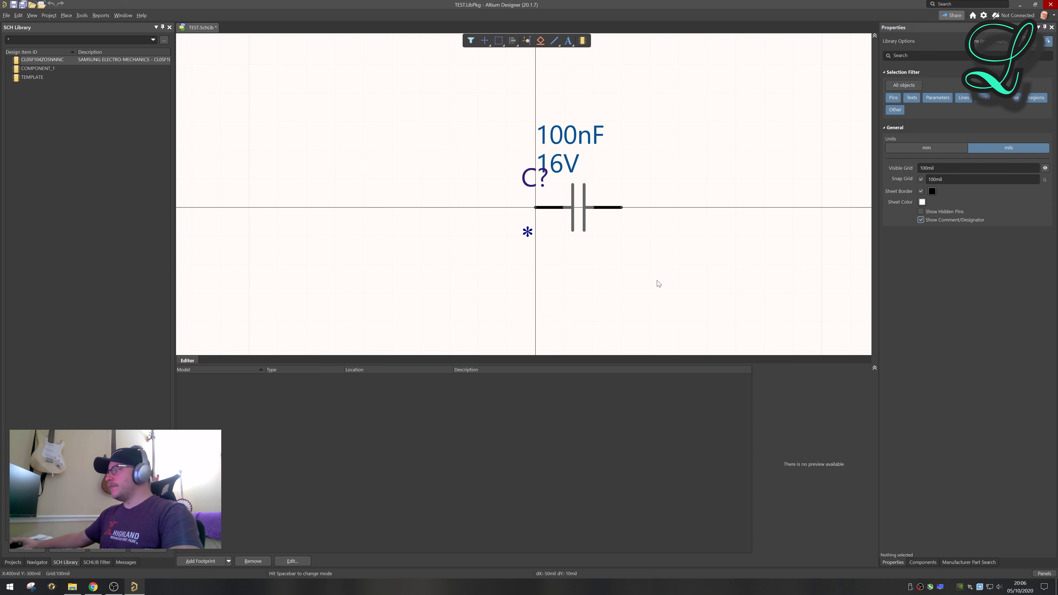
{"action": "left_click", "coordinate": [894, 562]}
{"action": "right_click", "coordinate": [700, 98]}
{"action": "left_click", "coordinate": [723, 110]}
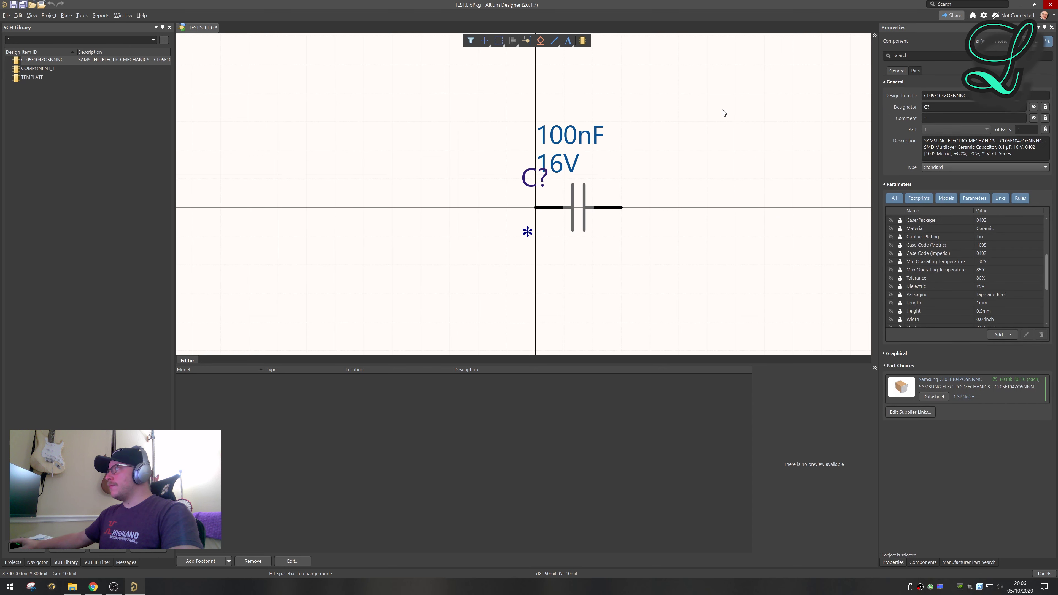
{"action": "right_click", "coordinate": [663, 96]}
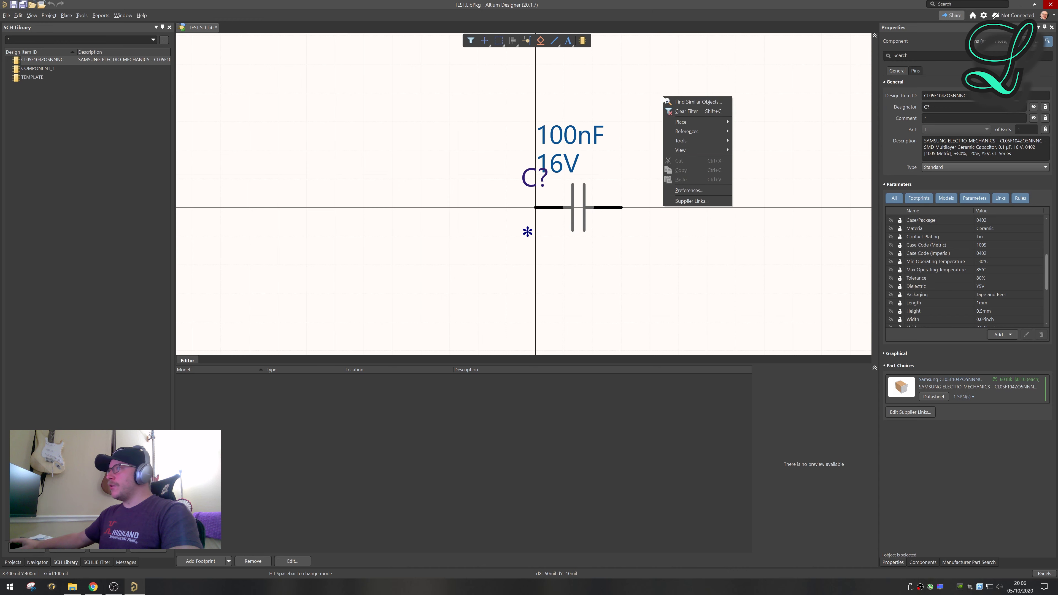
{"action": "left_click", "coordinate": [730, 113]}
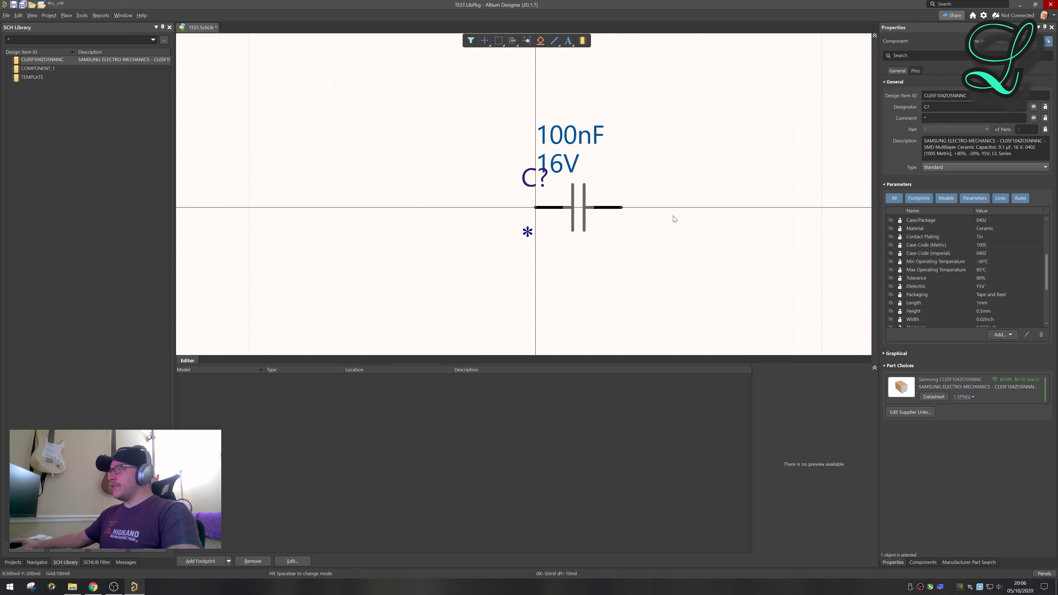
Clear and hide the component's comment, and move the C? designator directly above the 100nF label, aligned with the label's start
{"action": "left_click", "coordinate": [933, 118]}
{"action": "key", "text": "BackSpace"}
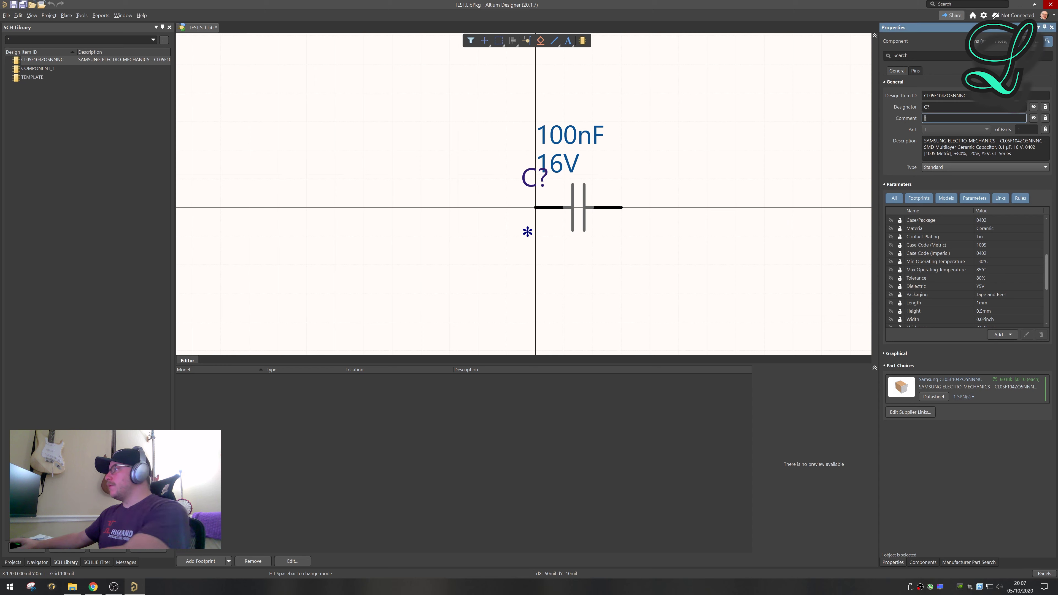
{"action": "left_click", "coordinate": [1033, 119]}
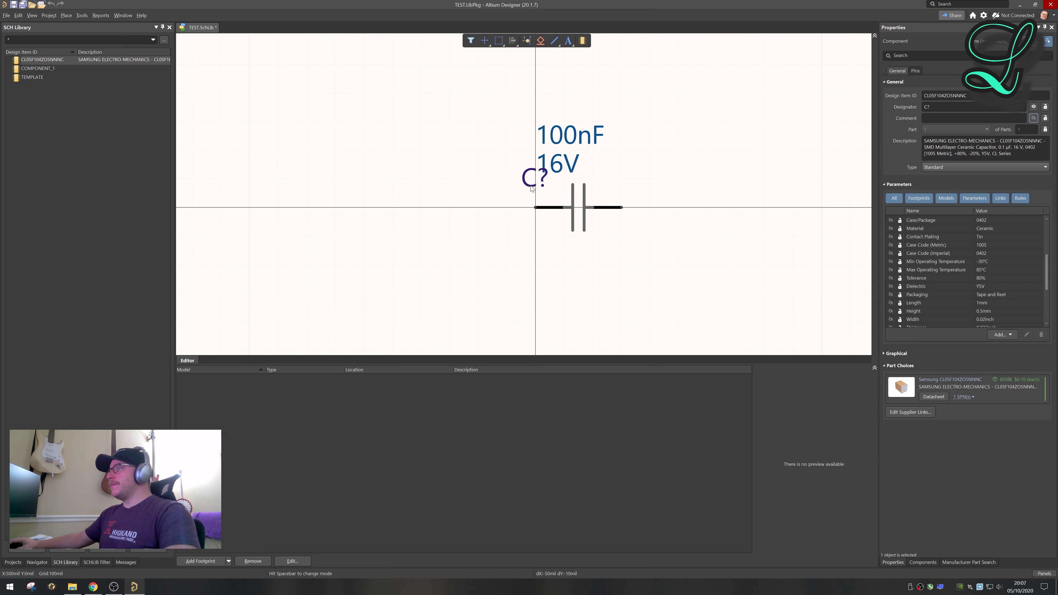
{"action": "left_click_drag", "start_coordinate": [532, 188], "coordinate": [546, 122]}
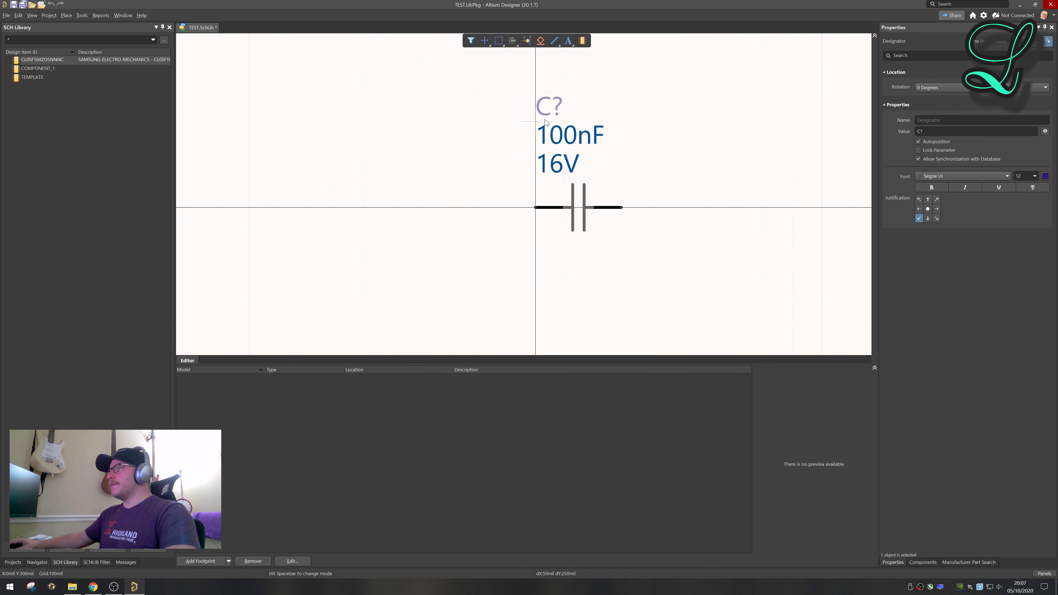
{"action": "left_click", "coordinate": [680, 131]}
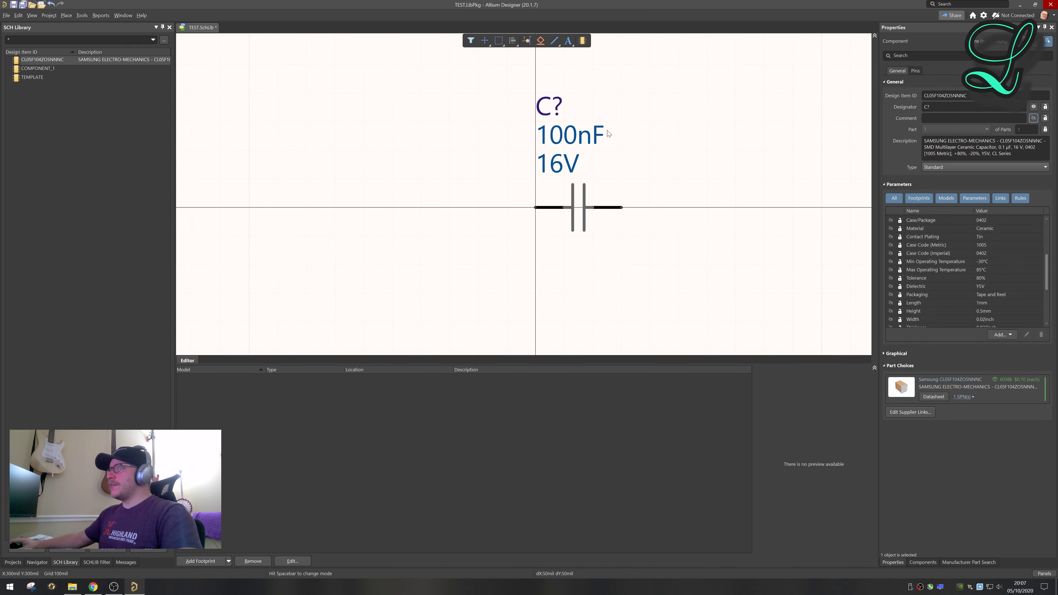
Examine the capacitance and voltage rating labels and the overall layout of the capacitor symbol
{"action": "left_click", "coordinate": [566, 138]}
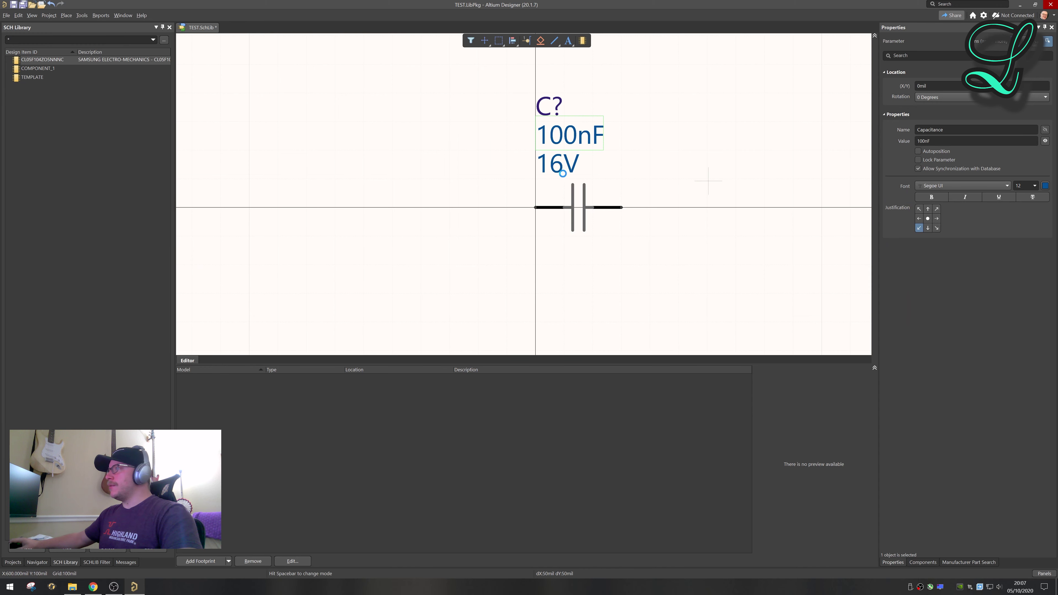
{"action": "left_click", "coordinate": [552, 175]}
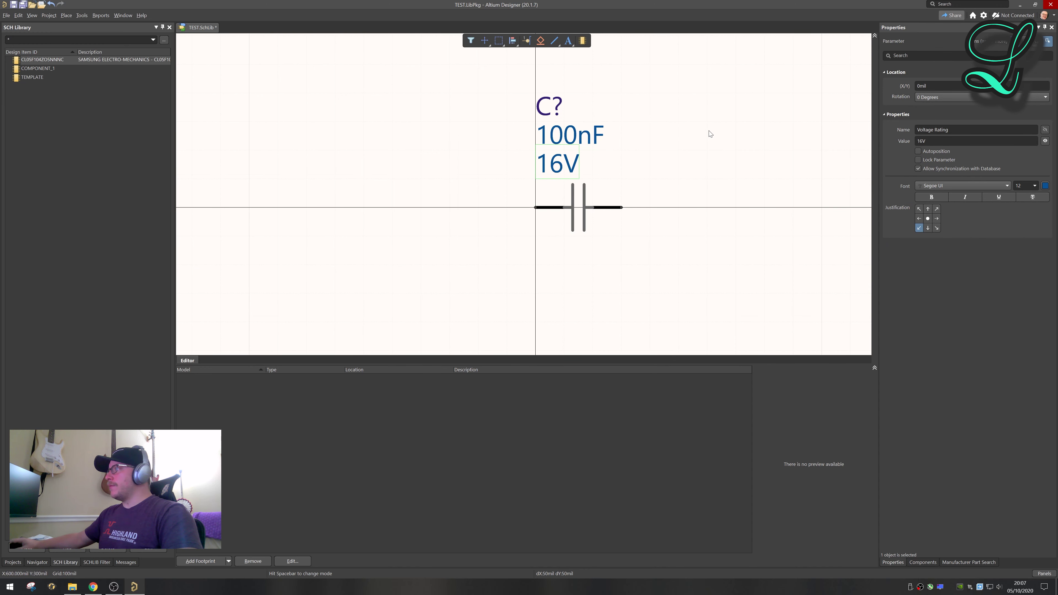
{"action": "left_click", "coordinate": [691, 140]}
{"action": "scroll", "coordinate": [691, 140], "scroll_direction": "down", "scroll_amount": 1, "text": "ctrl"}
{"action": "right_click_drag", "start_coordinate": [692, 143], "coordinate": [635, 159]}
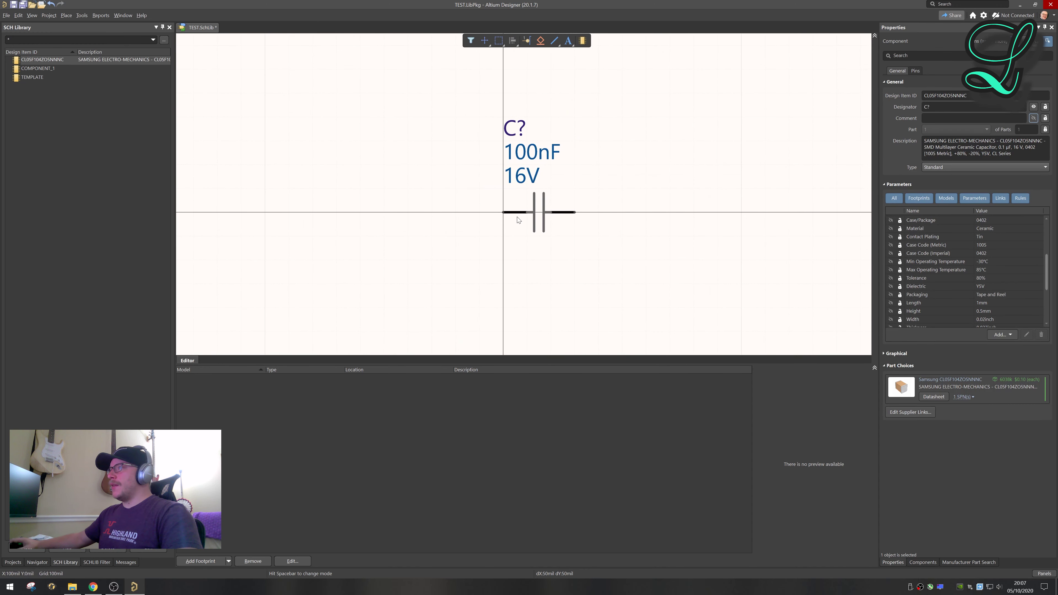
{"action": "scroll", "coordinate": [605, 201], "scroll_direction": "up", "scroll_amount": 1, "text": "ctrl"}
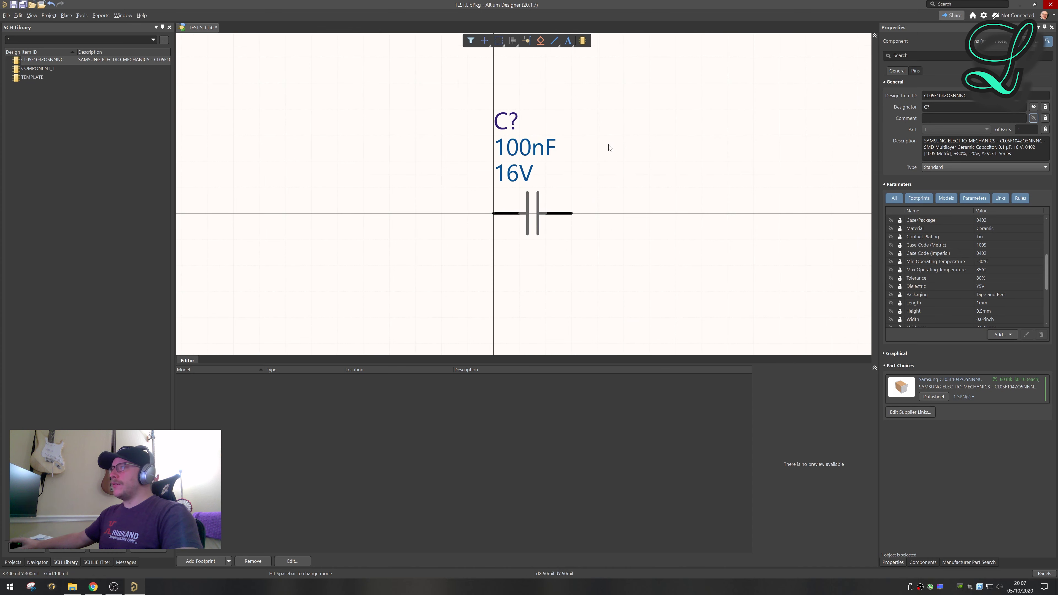
{"action": "scroll", "coordinate": [566, 220], "scroll_direction": "up", "scroll_amount": 1, "text": "ctrl"}
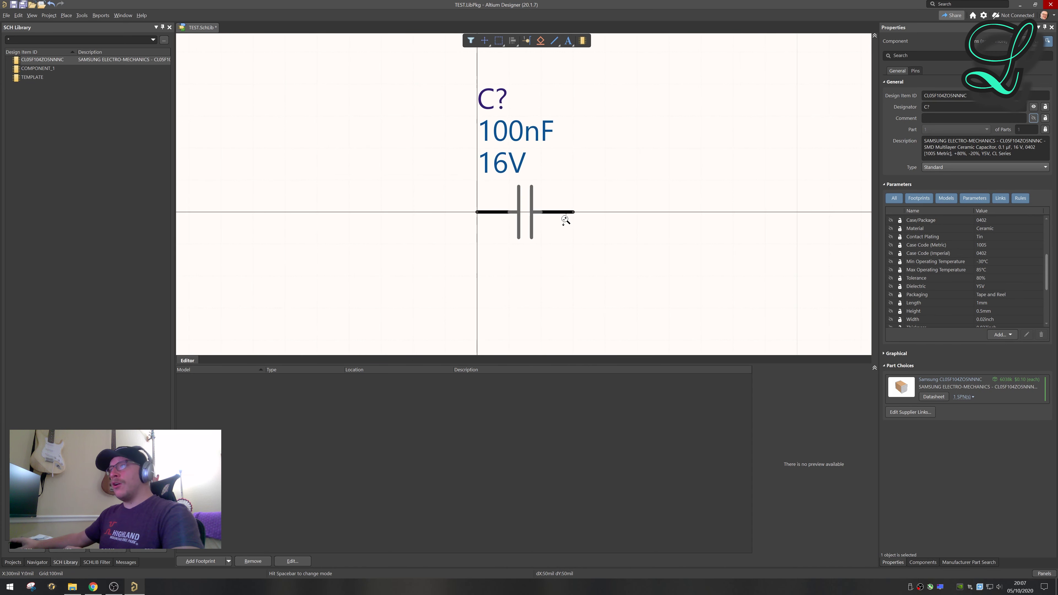
{"action": "scroll", "coordinate": [516, 277], "scroll_direction": "up", "scroll_amount": 1, "text": "ctrl"}
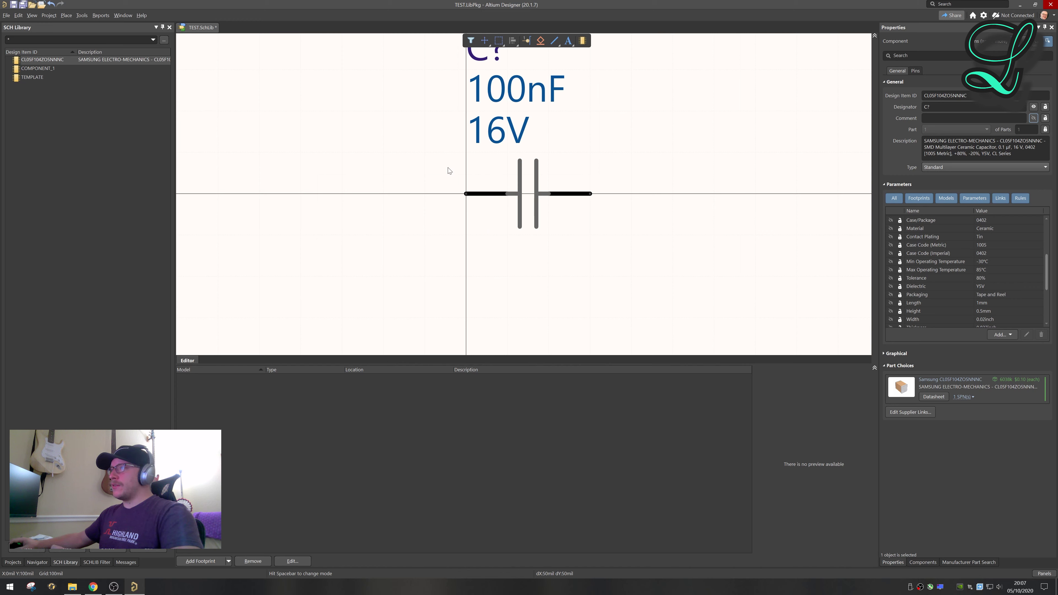
Get the short description from the part's Digi-Key page in the browser and replace the component's description with CAP CER 0.1UF 16V Y5V 0402
{"action": "left_click", "coordinate": [93, 587]}
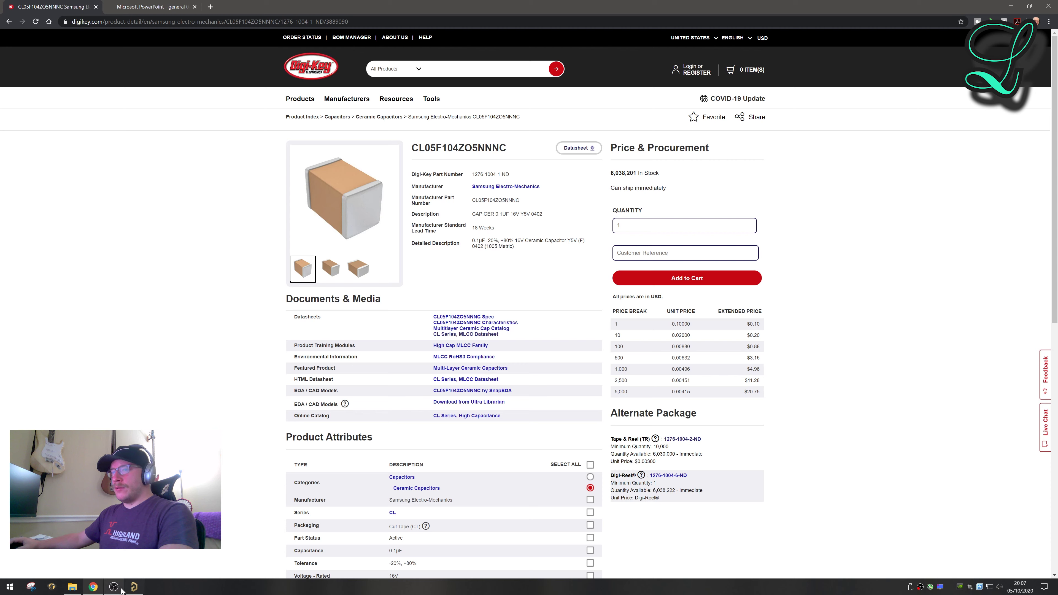
{"action": "left_click", "coordinate": [131, 589]}
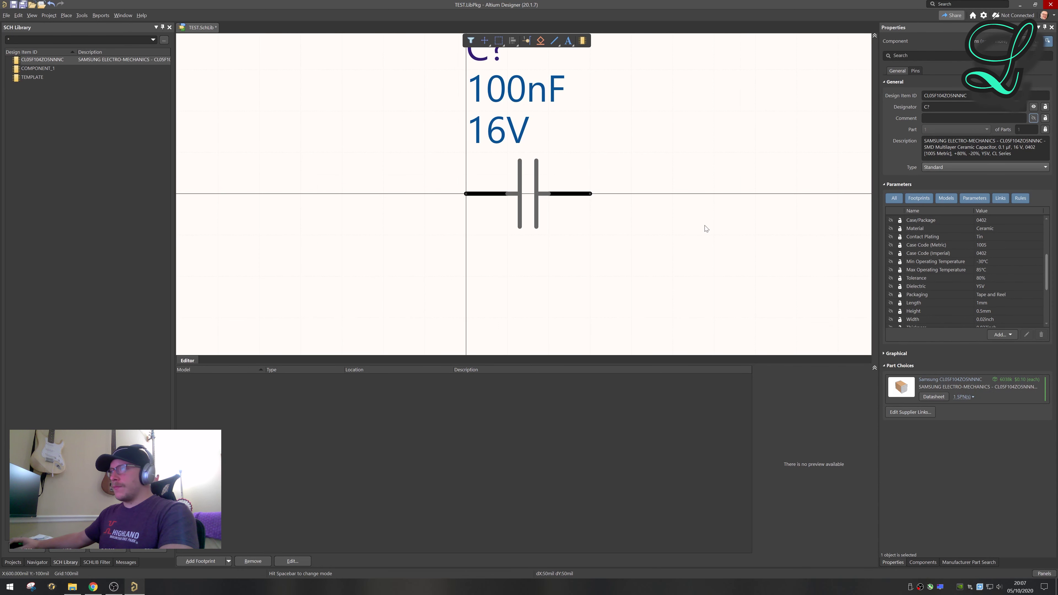
{"action": "left_click_drag", "start_coordinate": [1015, 154], "coordinate": [837, 104]}
{"action": "type", "text": "CAP CER 0.1UF 16V Y5V 0402"}
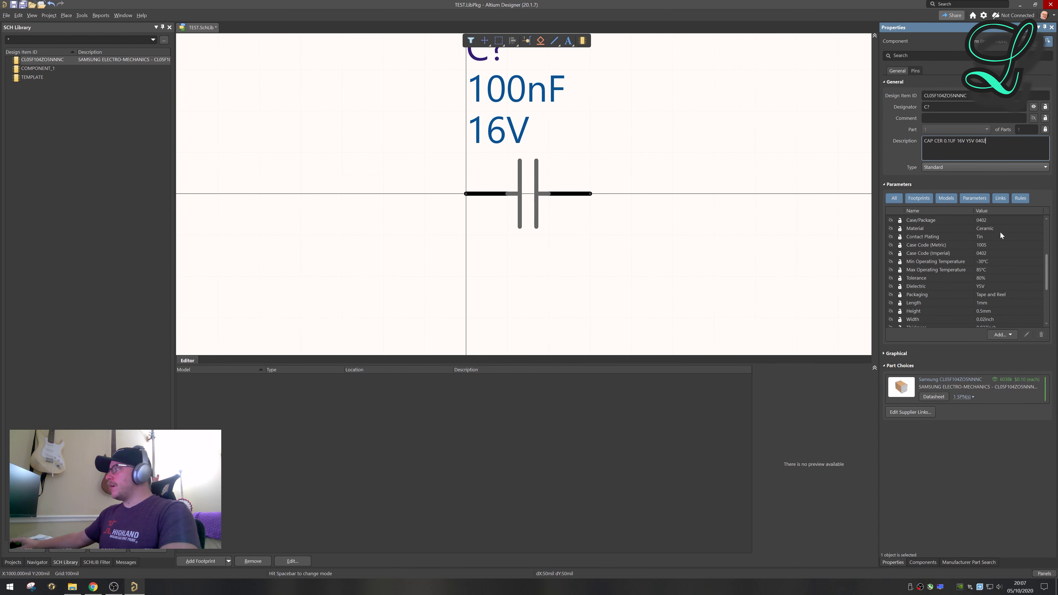
Set the Description entry in the component's parameter list to CAP CER 0.1UF 16V Y5V 0402 as well
{"action": "scroll", "coordinate": [1051, 259], "scroll_direction": "up", "scroll_amount": 1}
{"action": "scroll", "coordinate": [958, 271], "scroll_direction": "up", "scroll_amount": 3}
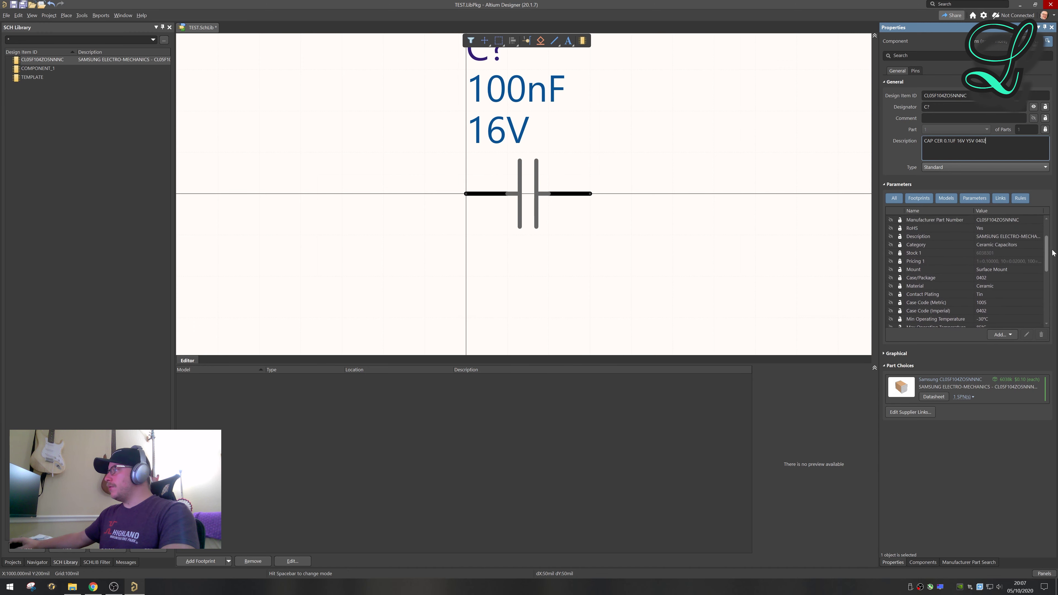
{"action": "left_click", "coordinate": [997, 273]}
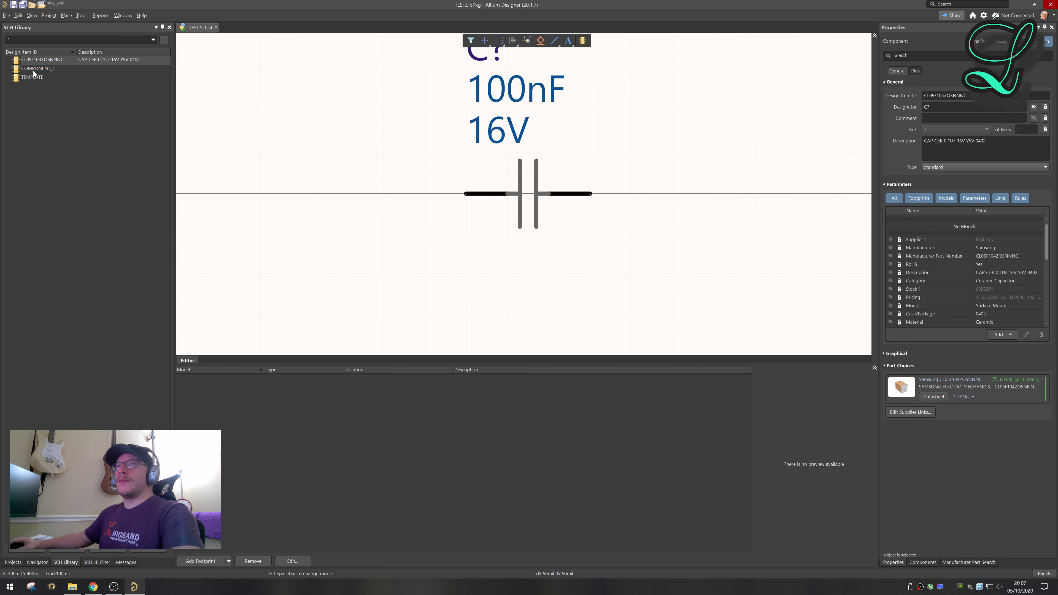
{"action": "scroll", "coordinate": [633, 125], "scroll_direction": "down", "scroll_amount": 2, "text": "ctrl"}
{"action": "right_click_drag", "start_coordinate": [631, 161], "coordinate": [622, 205]}
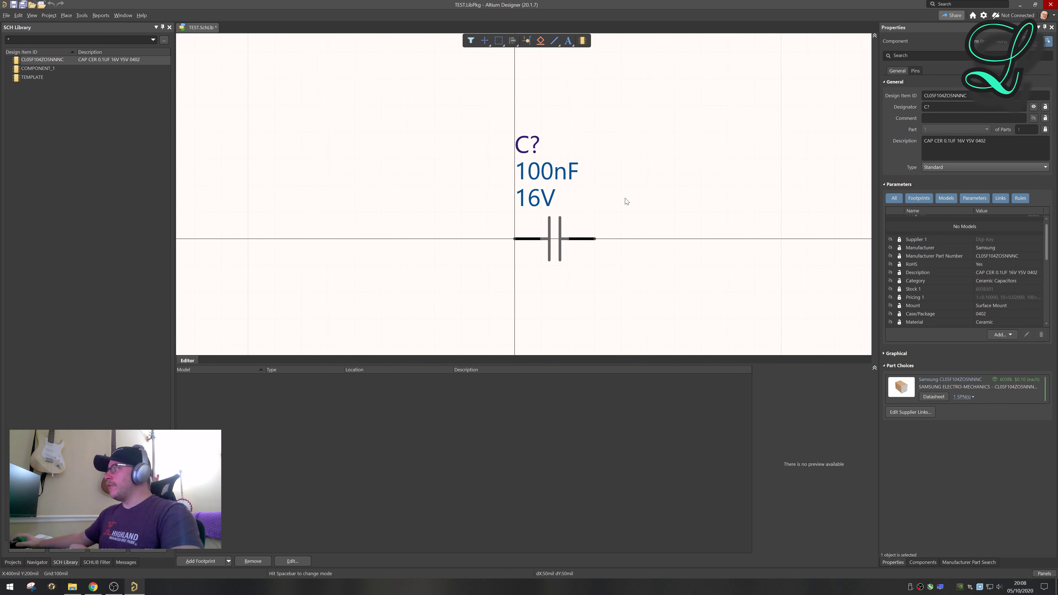
{"action": "mouse_move", "coordinate": [1049, 241]}
{"action": "left_mouse_down"}
{"action": "mouse_move", "coordinate": [1049, 301]}
{"action": "mouse_move", "coordinate": [1049, 240]}
{"action": "left_mouse_up"}
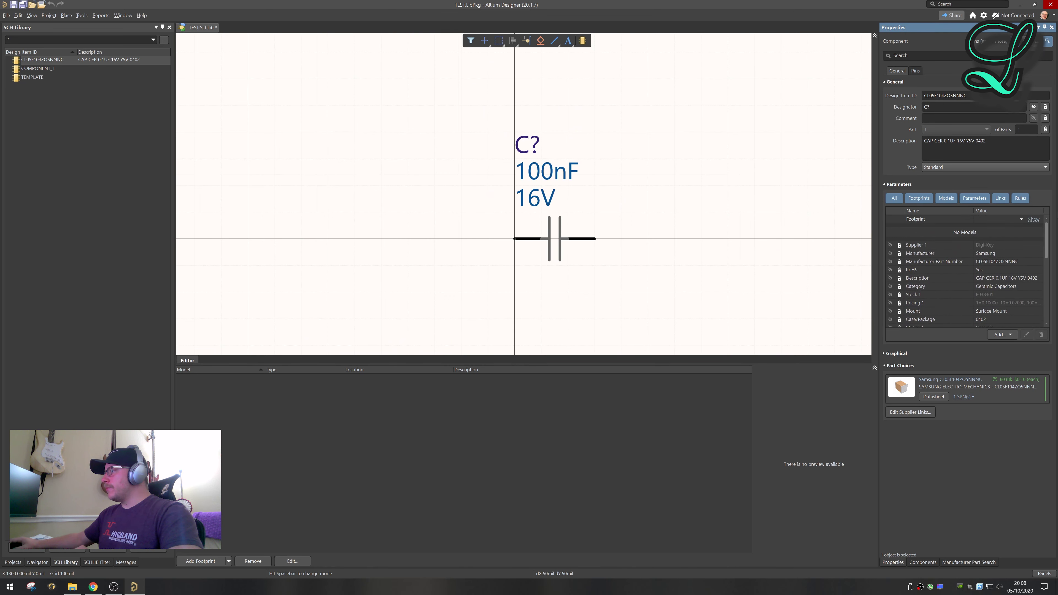
Open the capacitor's datasheet reference supplied by Conrad from the component's linked references
{"action": "left_click", "coordinate": [780, 144]}
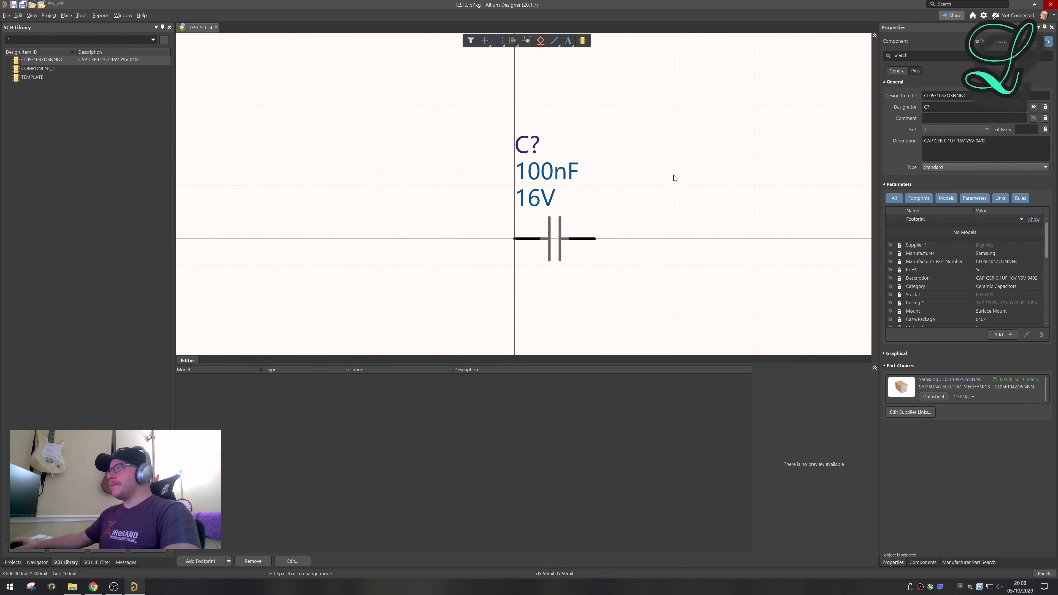
{"action": "right_click", "coordinate": [454, 133]}
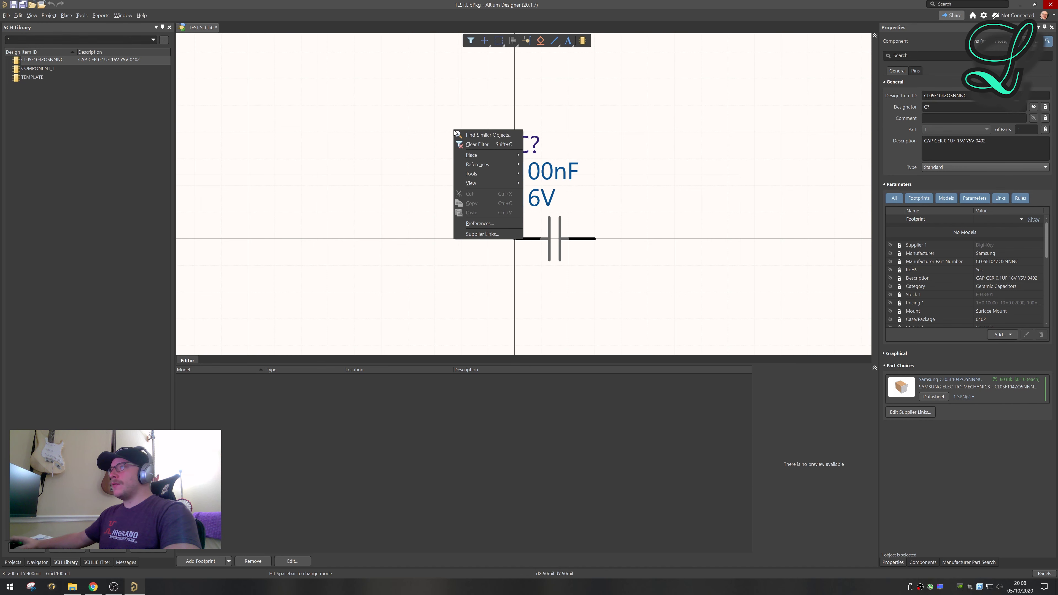
{"action": "left_click", "coordinate": [416, 114]}
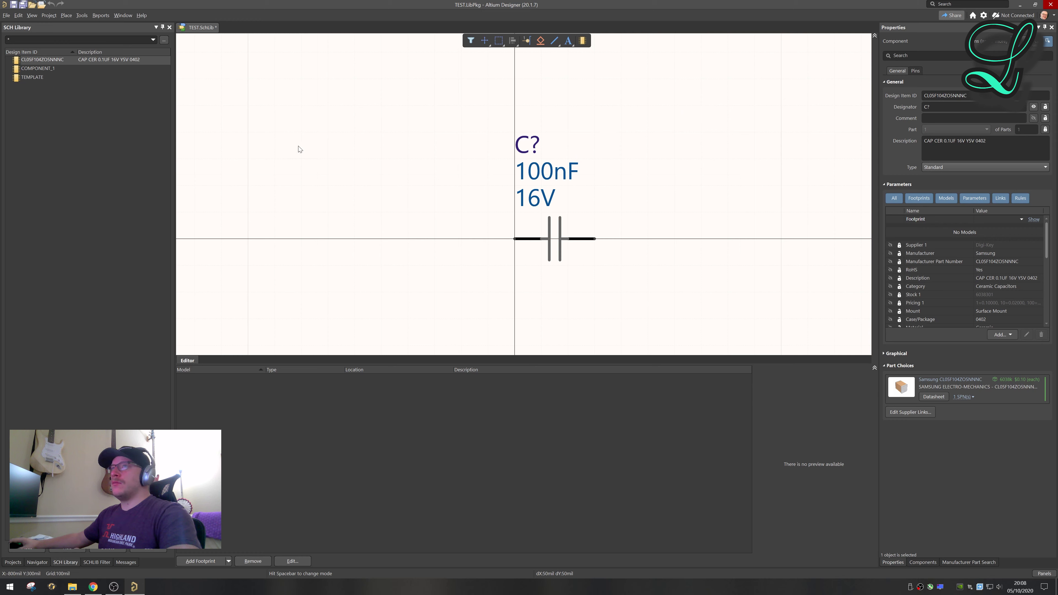
{"action": "right_click", "coordinate": [622, 116]}
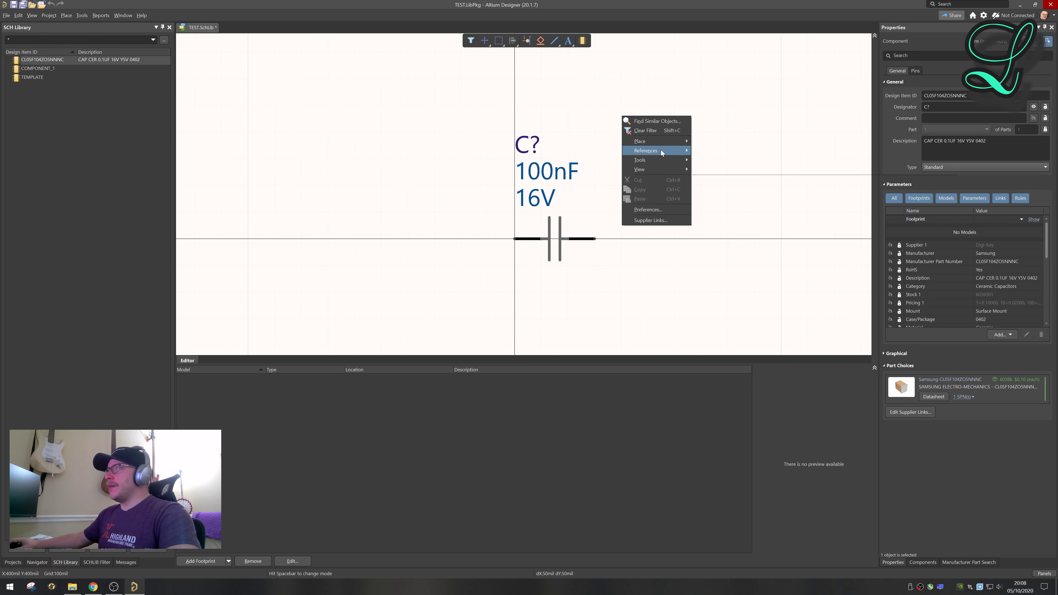
{"action": "mouse_move", "coordinate": [661, 151]}
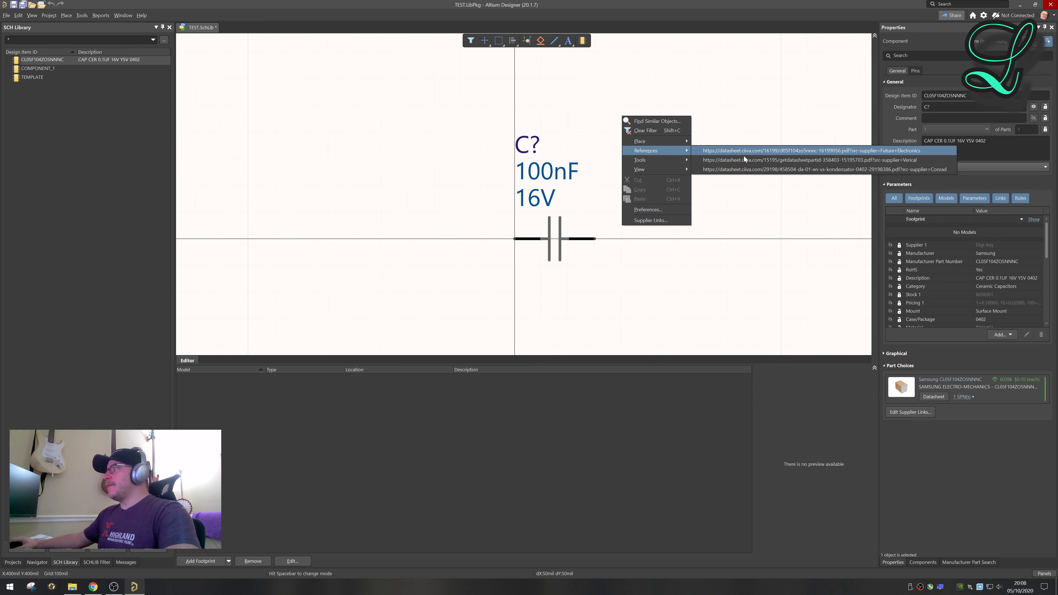
{"action": "left_click", "coordinate": [754, 170]}
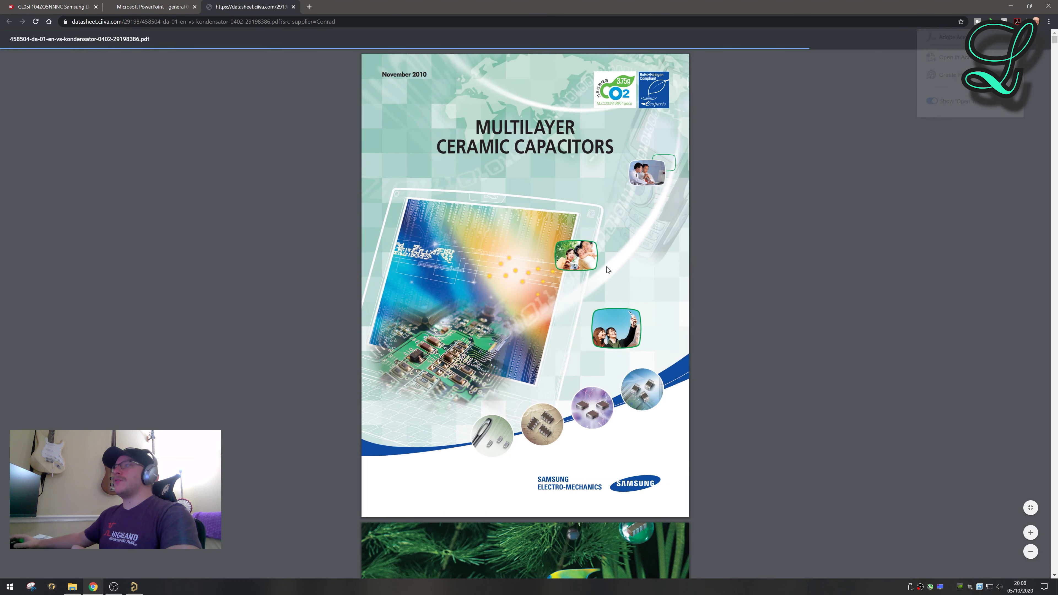
Check the Samsung CL Series datasheet and the part's Digi-Key page in the browser, and return to Altium Designer
{"action": "left_click", "coordinate": [149, 5]}
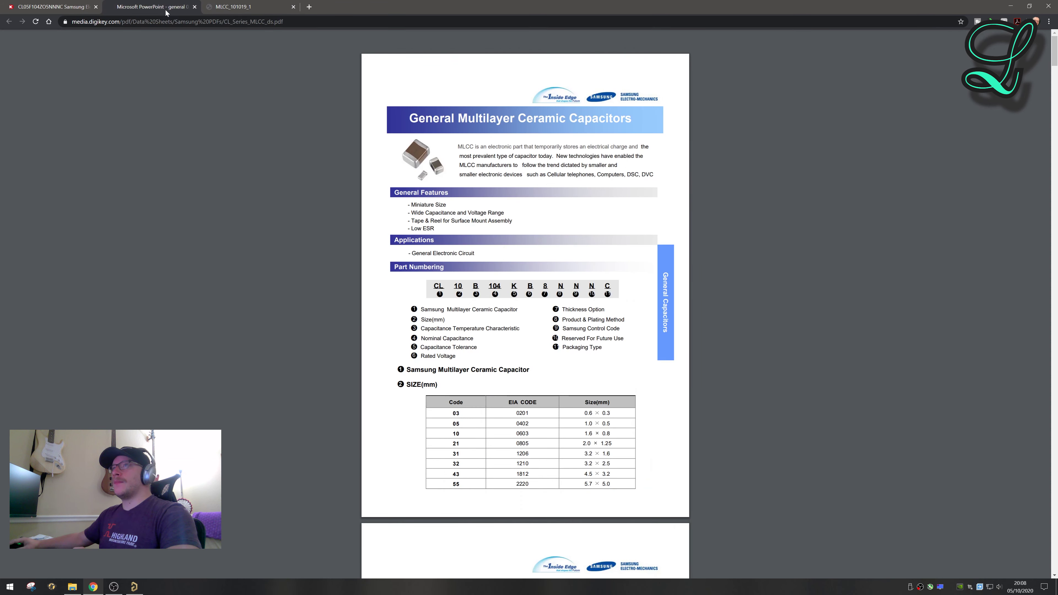
{"action": "left_click", "coordinate": [35, 6]}
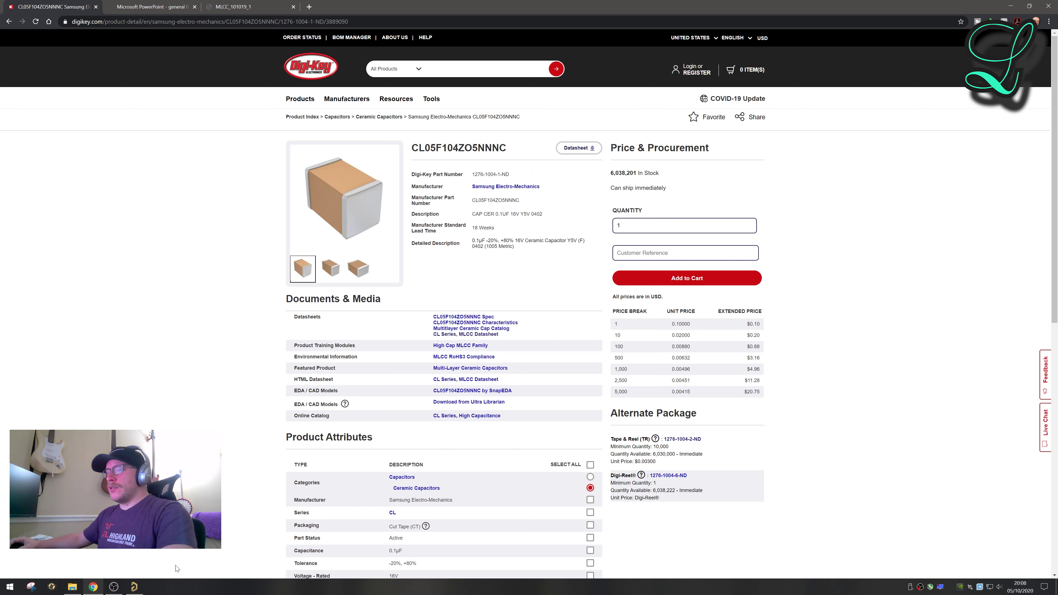
{"action": "left_click", "coordinate": [134, 587]}
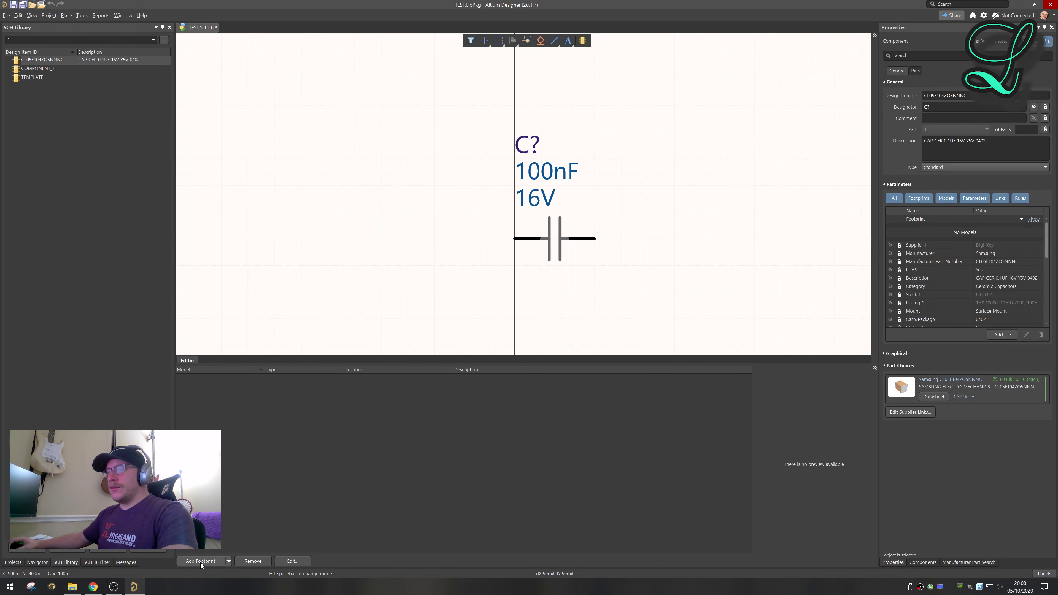
{"action": "left_click", "coordinate": [216, 560]}
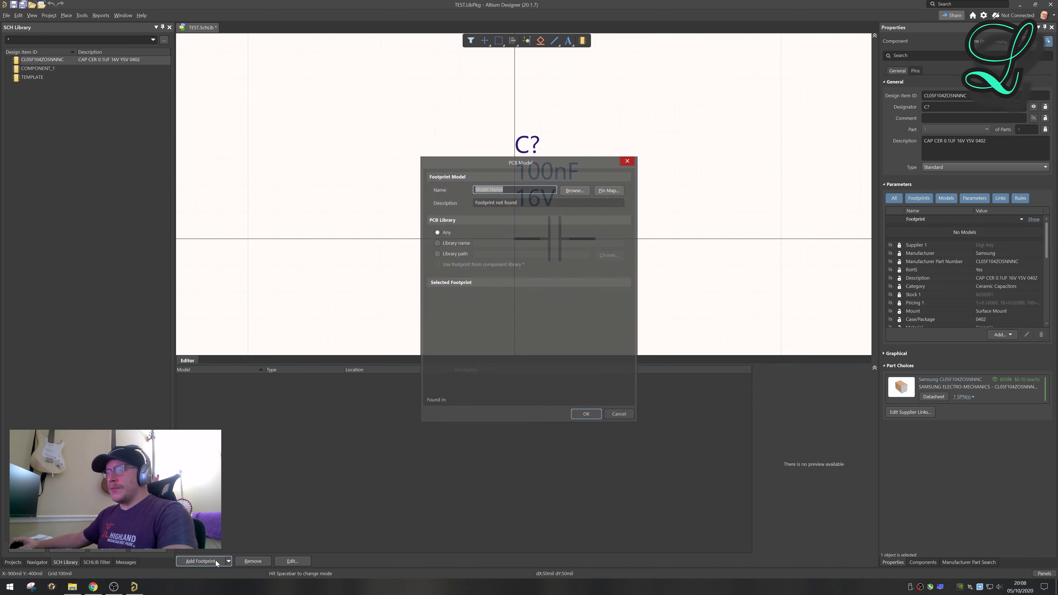
{"action": "left_click", "coordinate": [575, 191]}
{"action": "left_click_drag", "start_coordinate": [556, 207], "coordinate": [478, 158]}
{"action": "left_click_drag", "start_coordinate": [579, 332], "coordinate": [831, 475]}
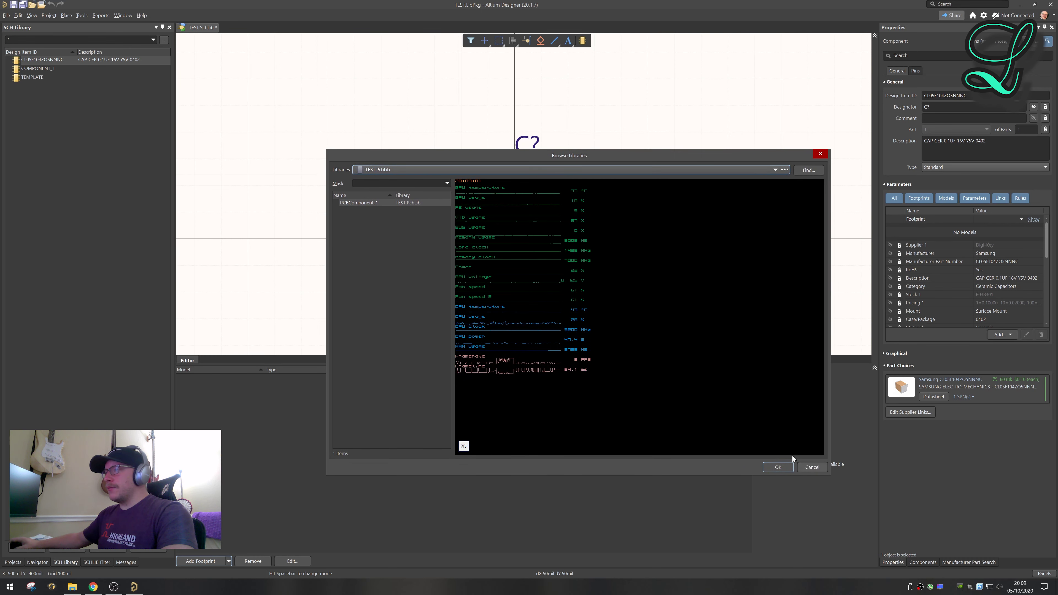
{"action": "right_click", "coordinate": [931, 587]}
{"action": "left_click", "coordinate": [950, 584]}
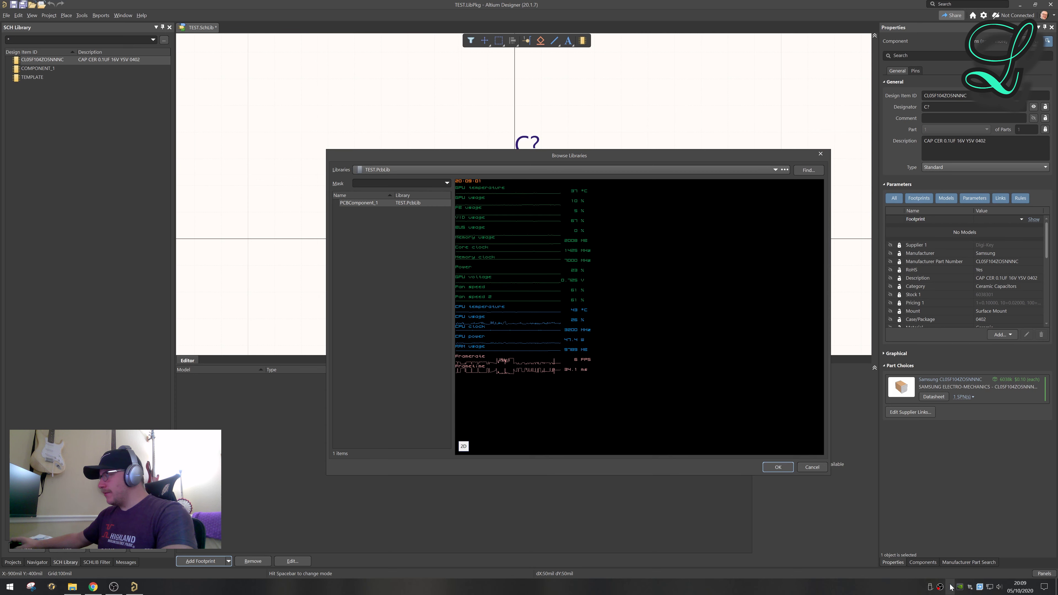
{"action": "left_click", "coordinate": [813, 467]}
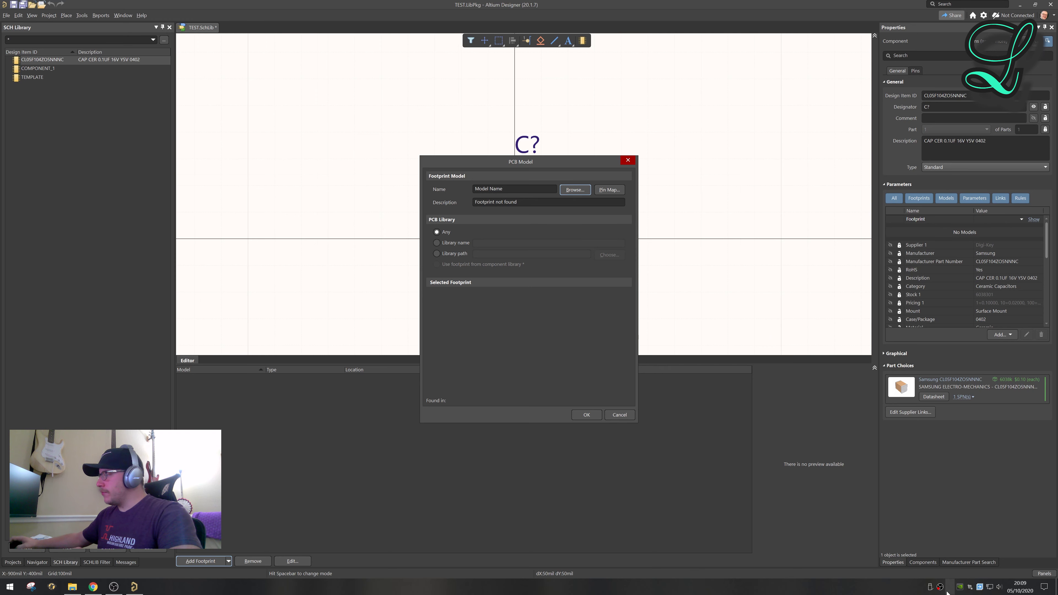
Examine the footprint entry in TEST.PcbLib in 2D and 3D preview, and leave the footprint dialogs without adding a model
{"action": "left_click", "coordinate": [571, 191]}
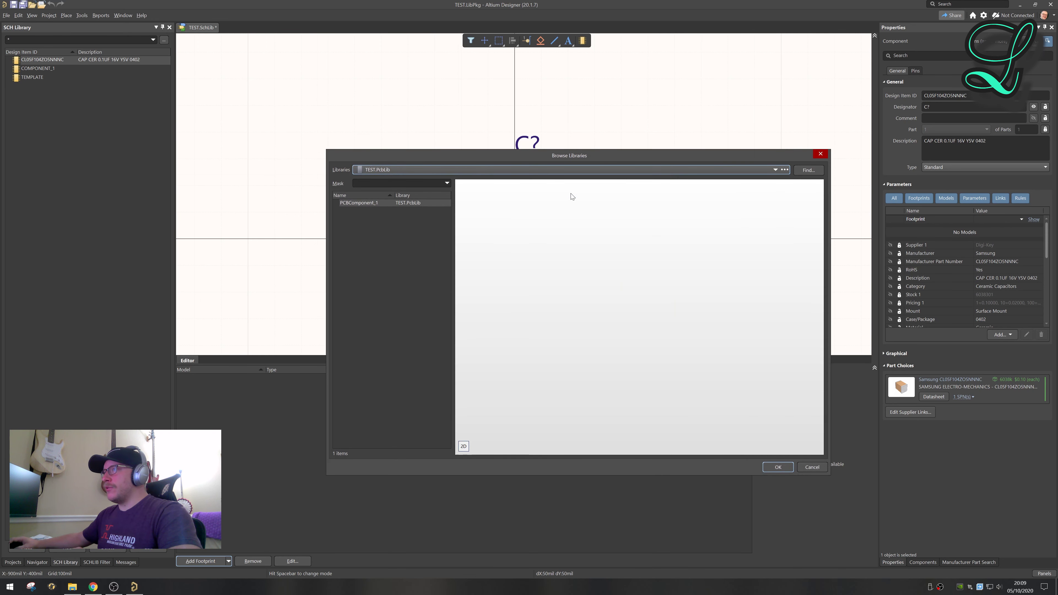
{"action": "left_click", "coordinate": [465, 450]}
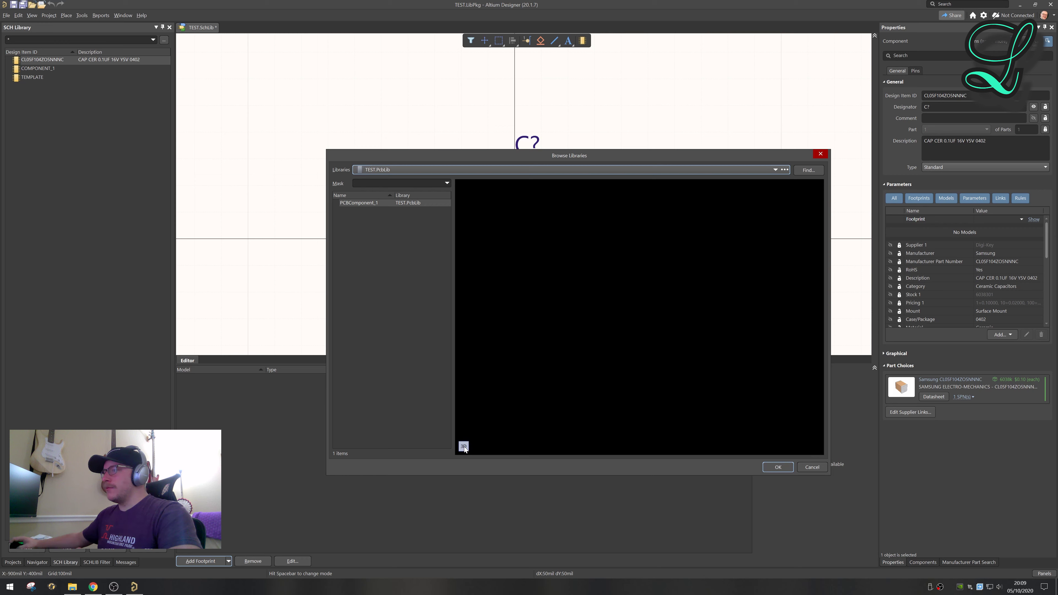
{"action": "left_click", "coordinate": [464, 450]}
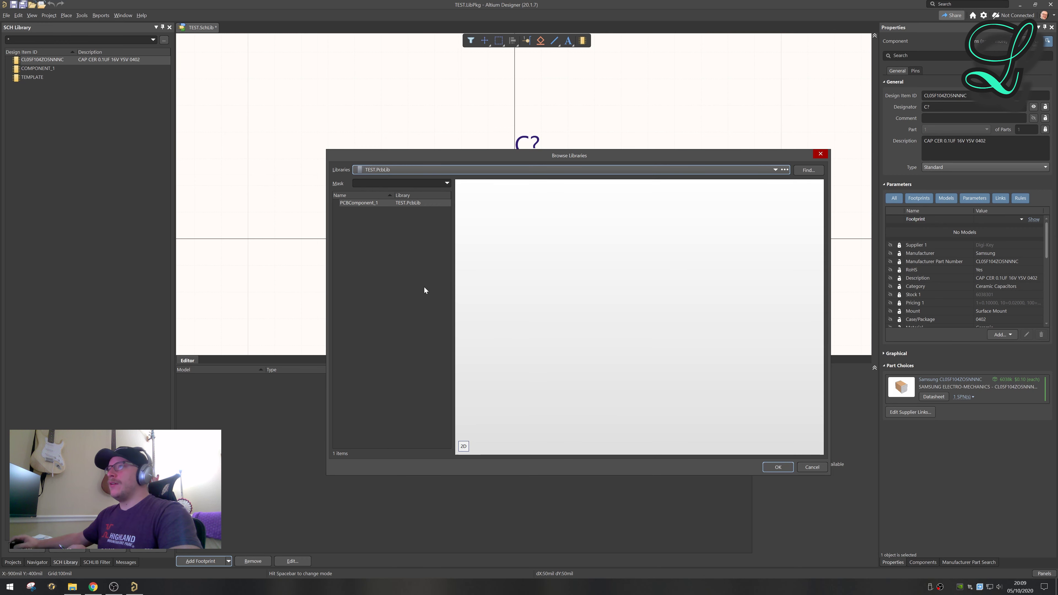
{"action": "left_click", "coordinate": [351, 203]}
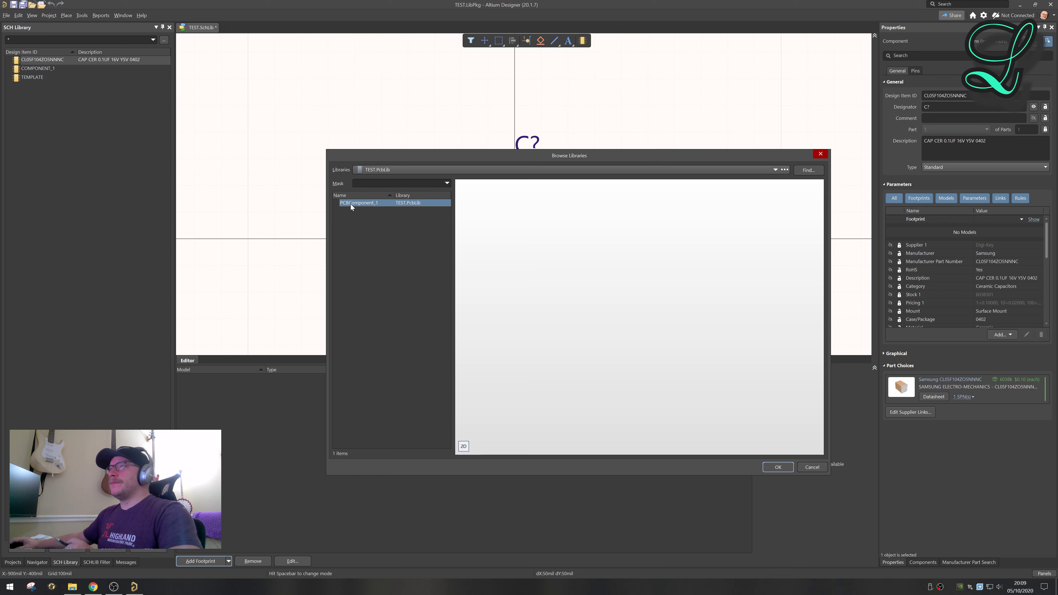
{"action": "left_click", "coordinate": [395, 169]}
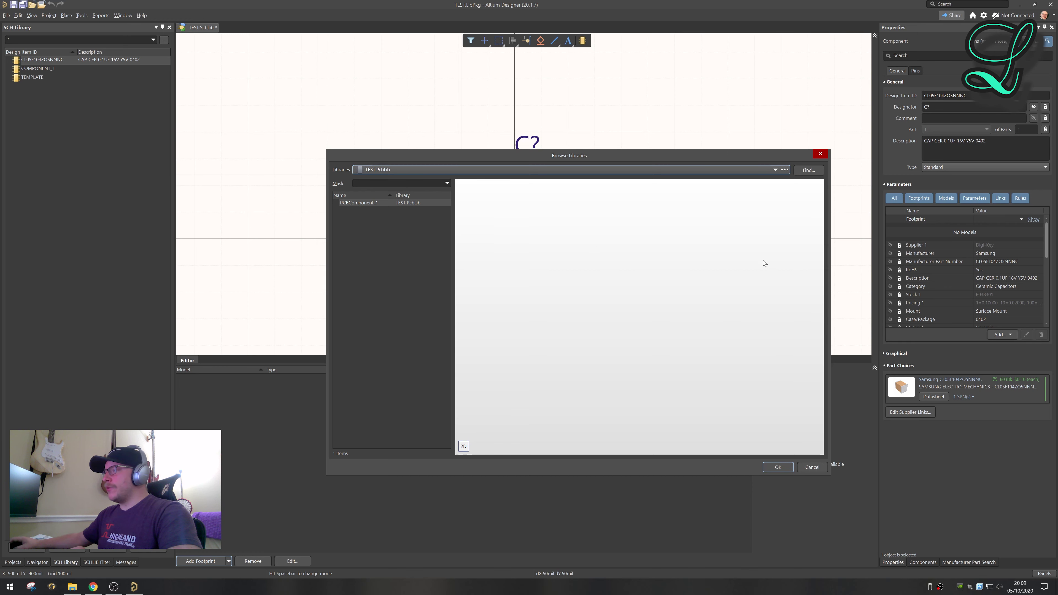
{"action": "left_click", "coordinate": [813, 468]}
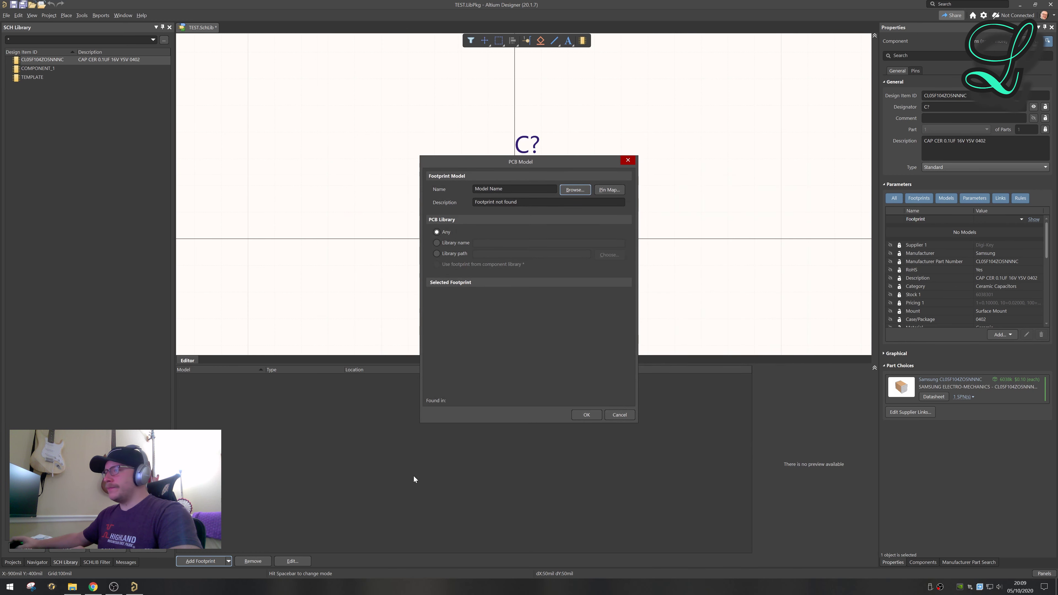
{"action": "left_click", "coordinate": [620, 416]}
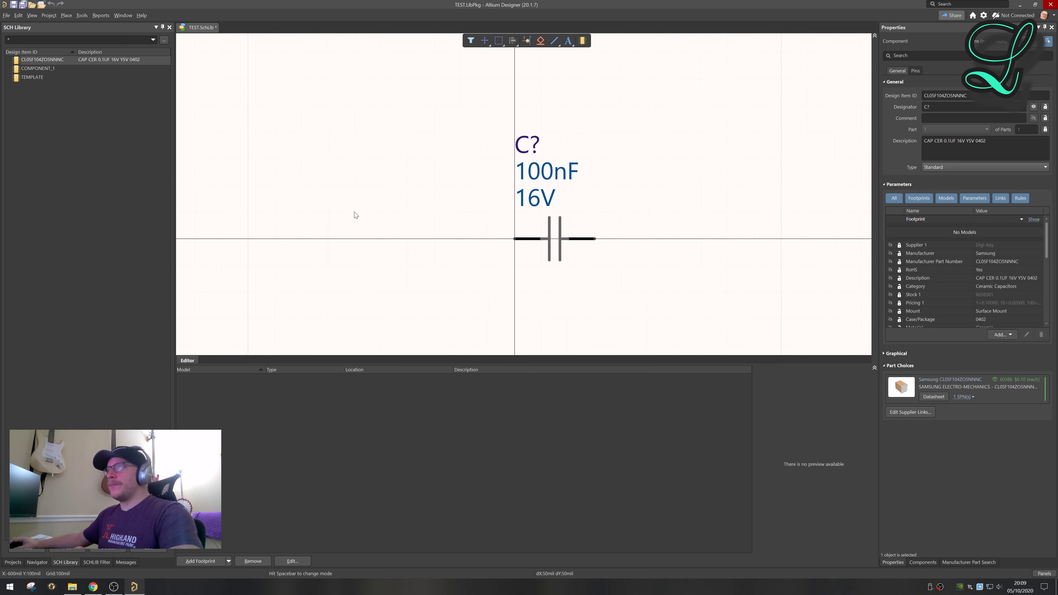
Open the TEST.PcbLib footprint library from the project's source documents
{"action": "left_click", "coordinate": [13, 562]}
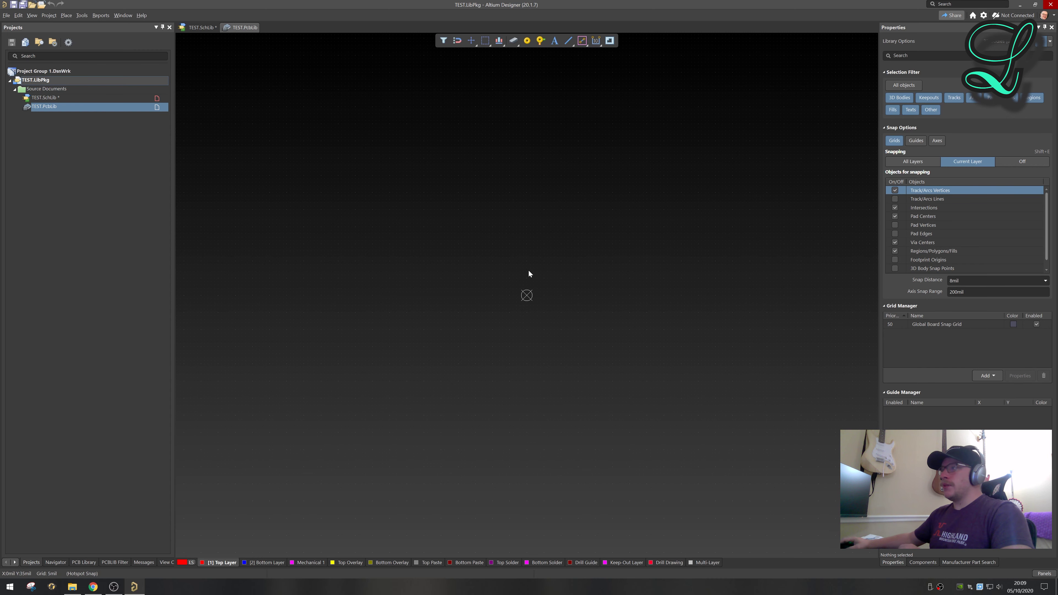
{"action": "mouse_move", "coordinate": [530, 266]}
{"action": "right_mouse_down"}
{"action": "mouse_move", "coordinate": [518, 282]}
{"action": "mouse_move", "coordinate": [530, 266]}
{"action": "right_mouse_up"}
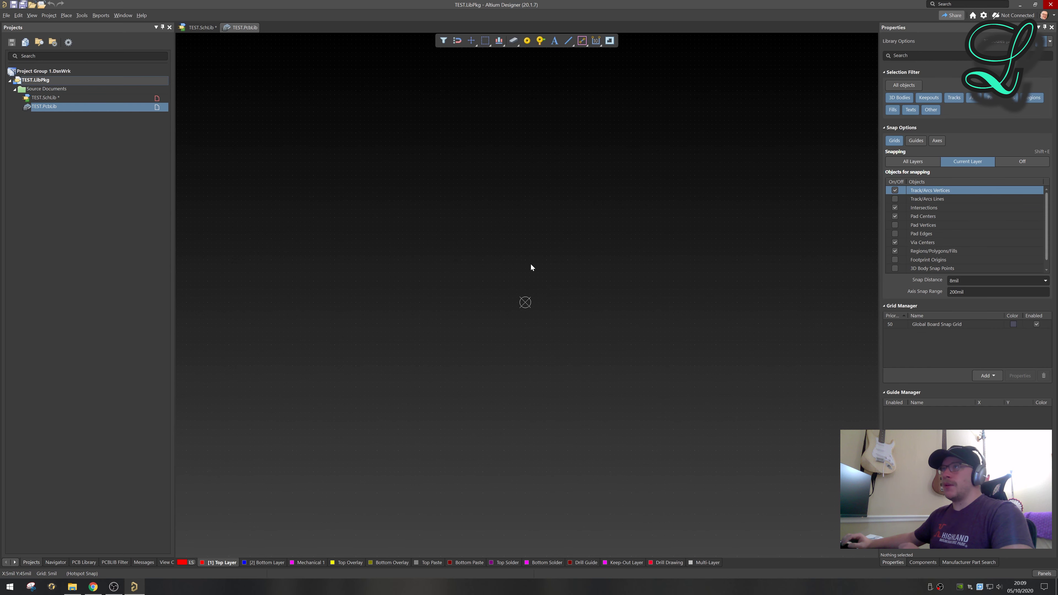
Look up the 0402 package's L, W, T and BW dimensions in the datasheet's Appearance and Dimension table, checking the part's Digi-Key page
{"action": "left_click", "coordinate": [94, 587]}
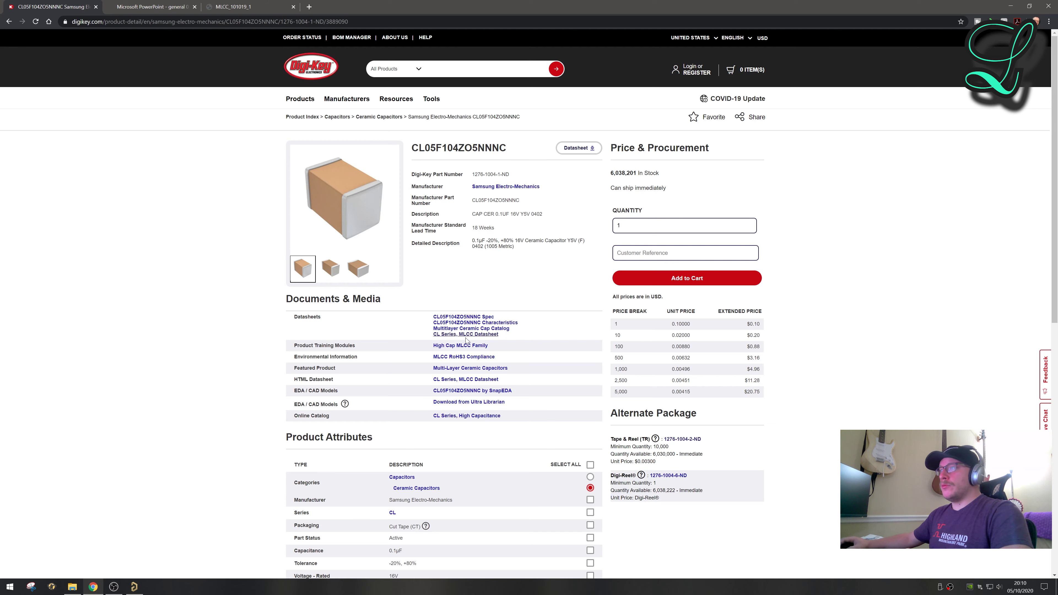
{"action": "mouse_move", "coordinate": [594, 203]}
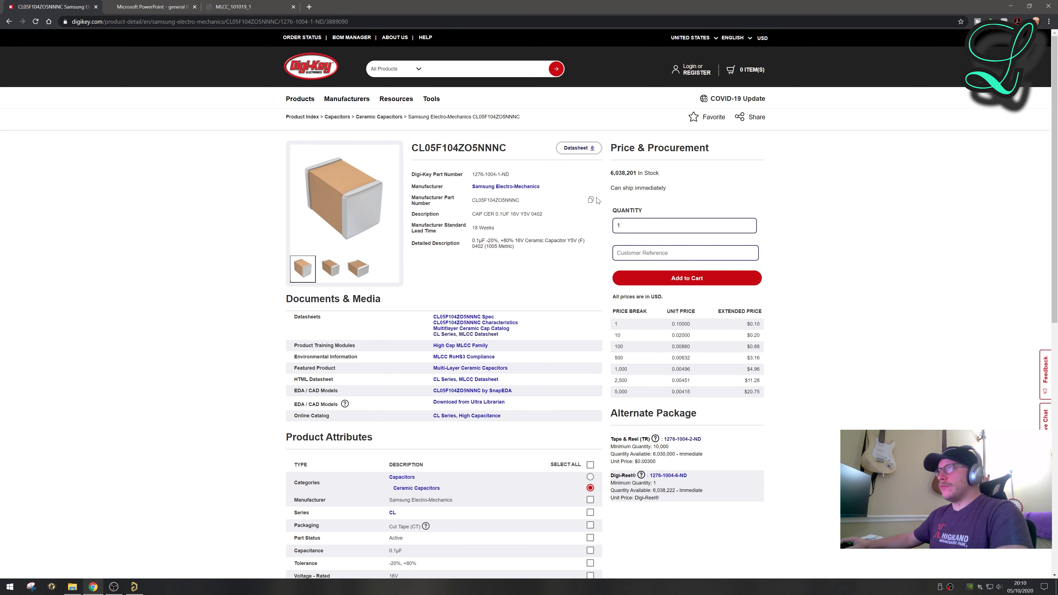
{"action": "left_click", "coordinate": [142, 6]}
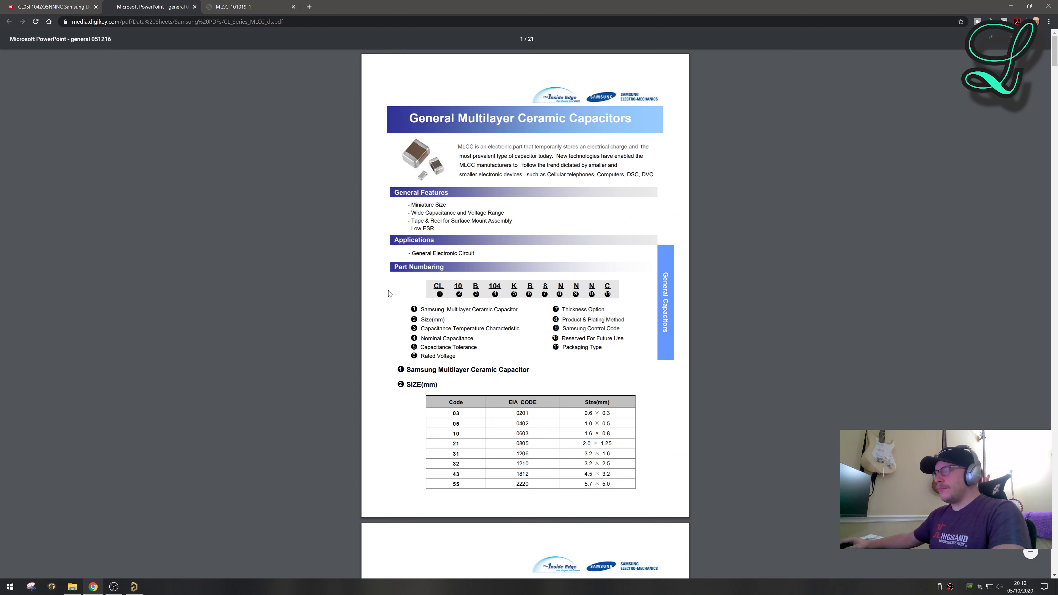
{"action": "scroll", "coordinate": [389, 293], "scroll_direction": "down", "scroll_amount": 5}
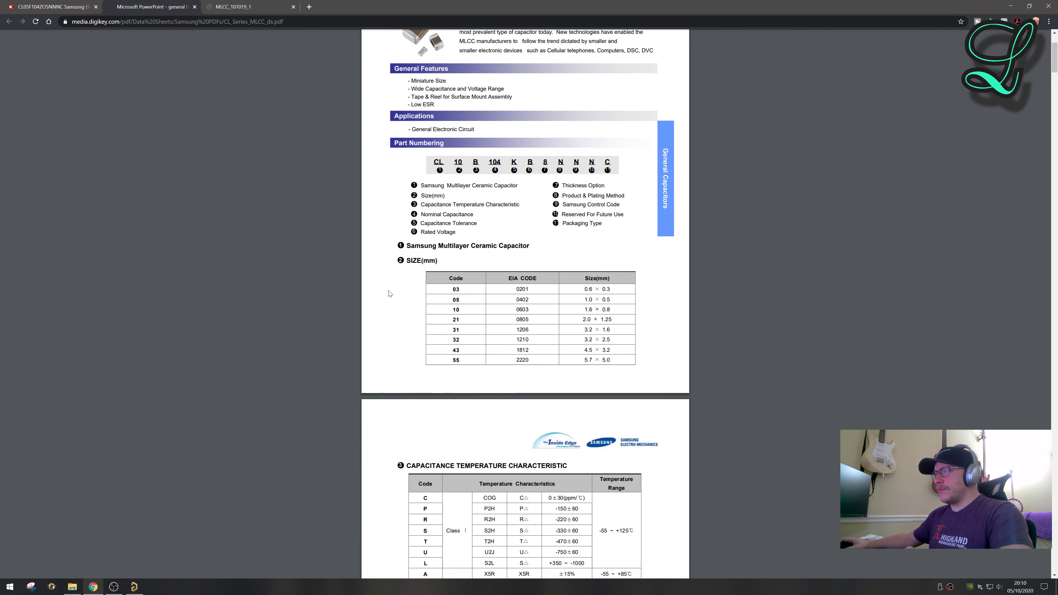
{"action": "scroll", "coordinate": [389, 293], "scroll_direction": "down", "scroll_amount": 2}
{"action": "scroll", "coordinate": [389, 294], "scroll_direction": "down", "scroll_amount": 20}
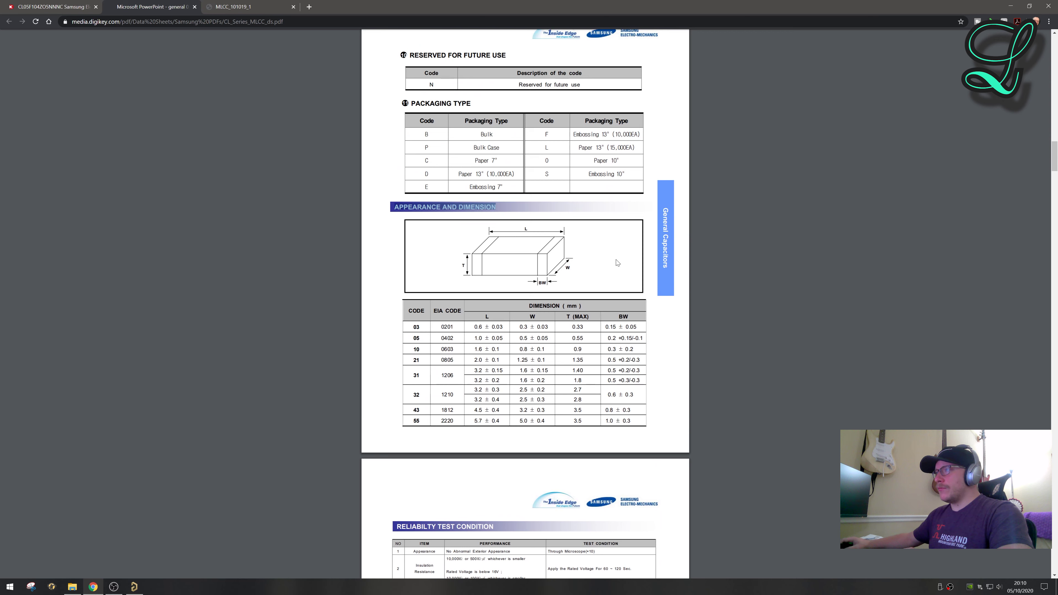
{"action": "left_click", "coordinate": [372, 274]}
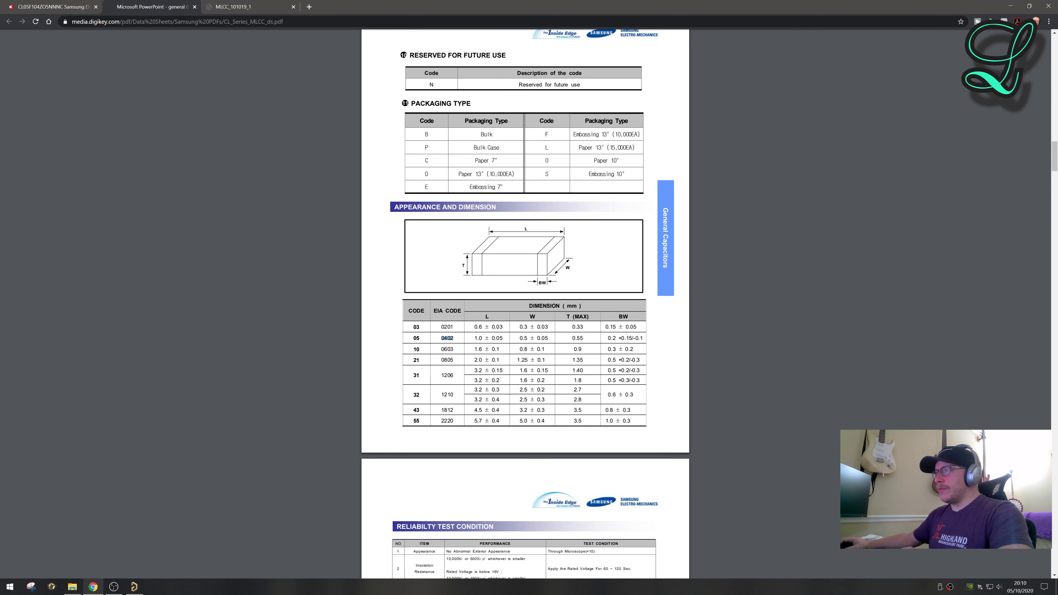
{"action": "left_click", "coordinate": [62, 7]}
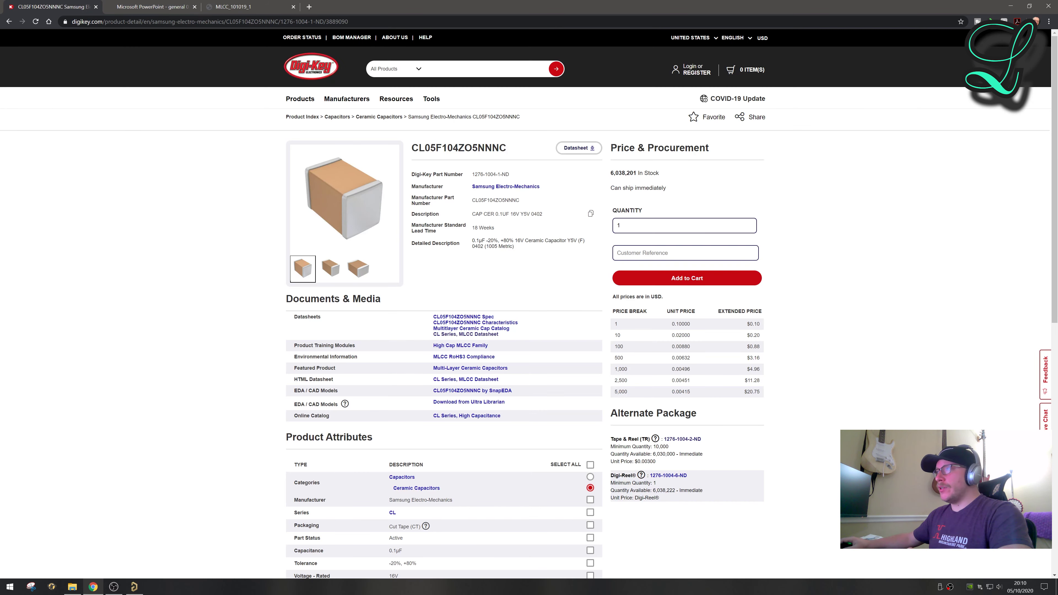
{"action": "key", "text": "ctrl+Tab"}
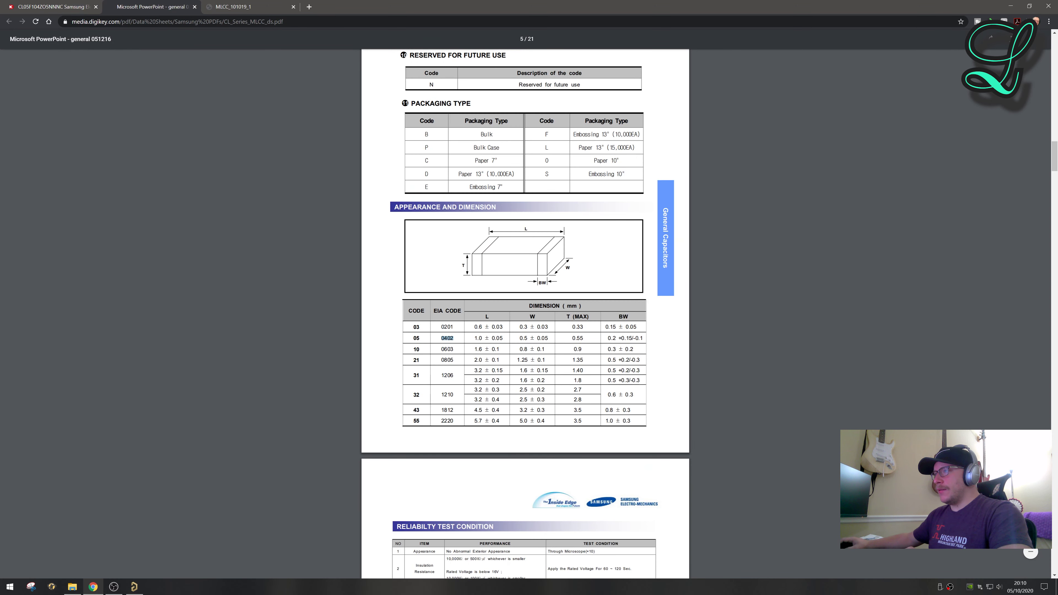
{"action": "left_click_drag", "start_coordinate": [475, 338], "coordinate": [643, 338]}
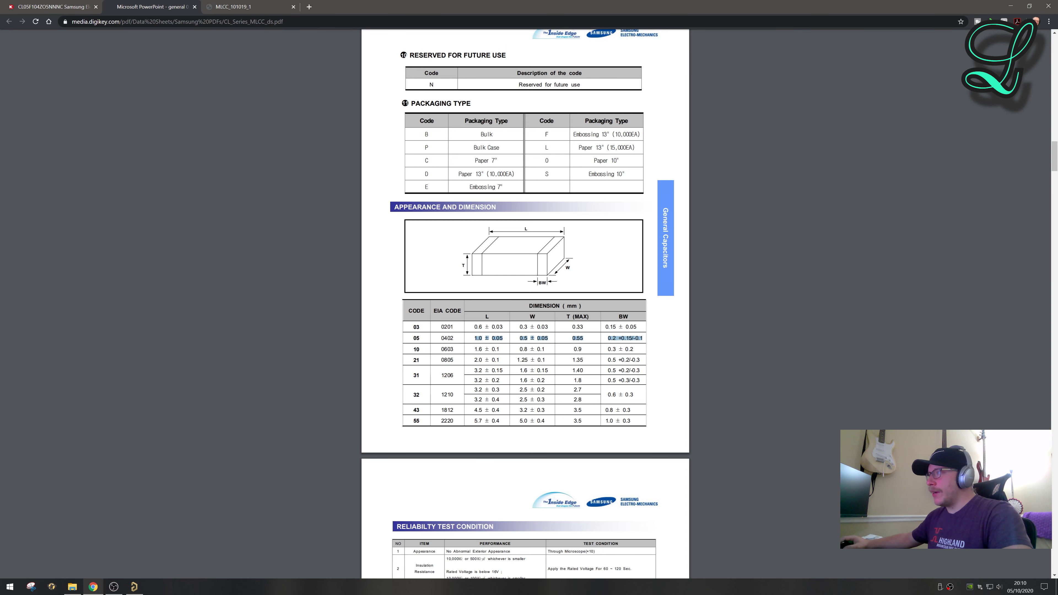
Return to Altium Designer and start the IPC Compliant Footprint Wizard for a CHIP component, keeping the Chip Capacitor package type and no polarity pin
{"action": "left_click", "coordinate": [134, 587]}
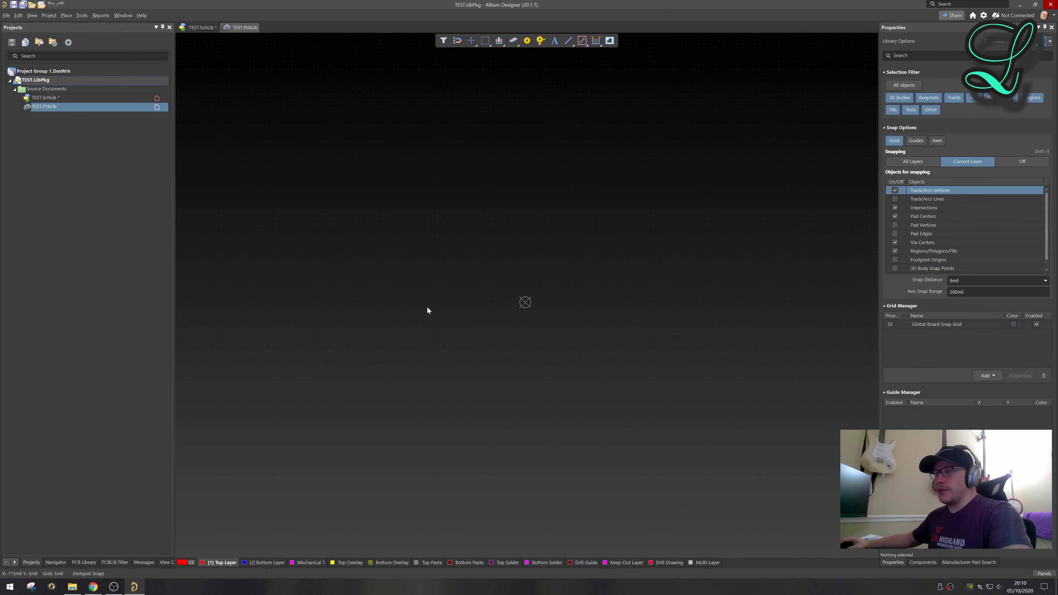
{"action": "left_click", "coordinate": [83, 15]}
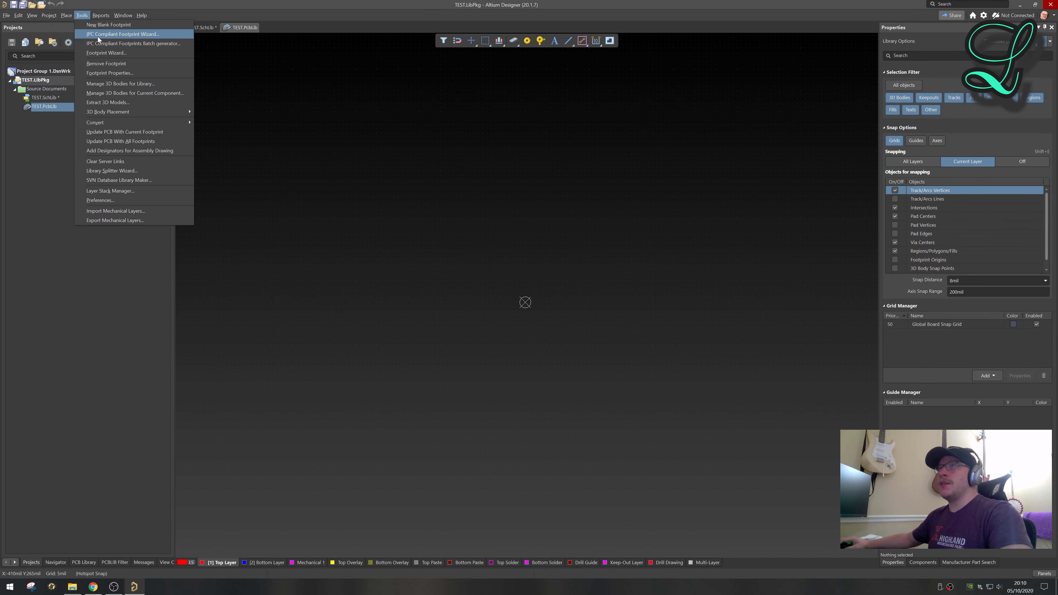
{"action": "left_click", "coordinate": [157, 36]}
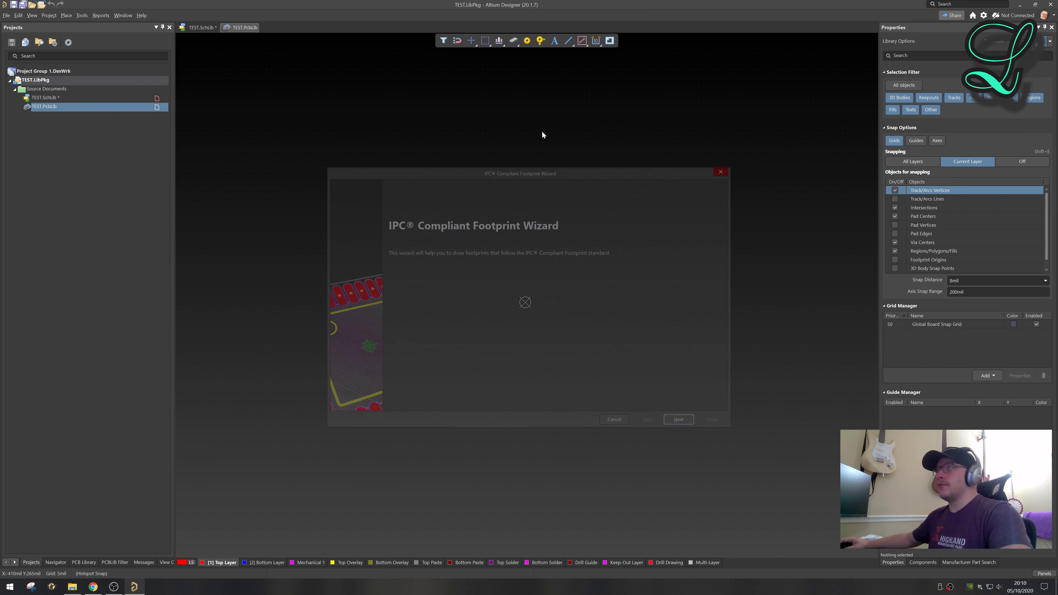
{"action": "left_click", "coordinate": [696, 425]}
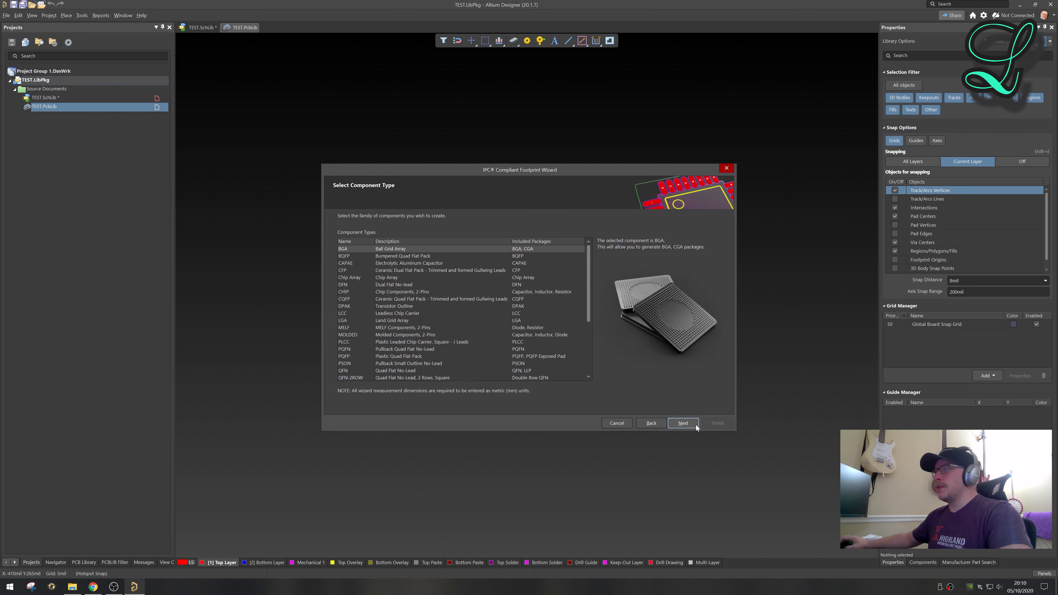
{"action": "mouse_move", "coordinate": [589, 249]}
{"action": "left_mouse_down"}
{"action": "mouse_move", "coordinate": [588, 331]}
{"action": "mouse_move", "coordinate": [592, 243]}
{"action": "left_mouse_up"}
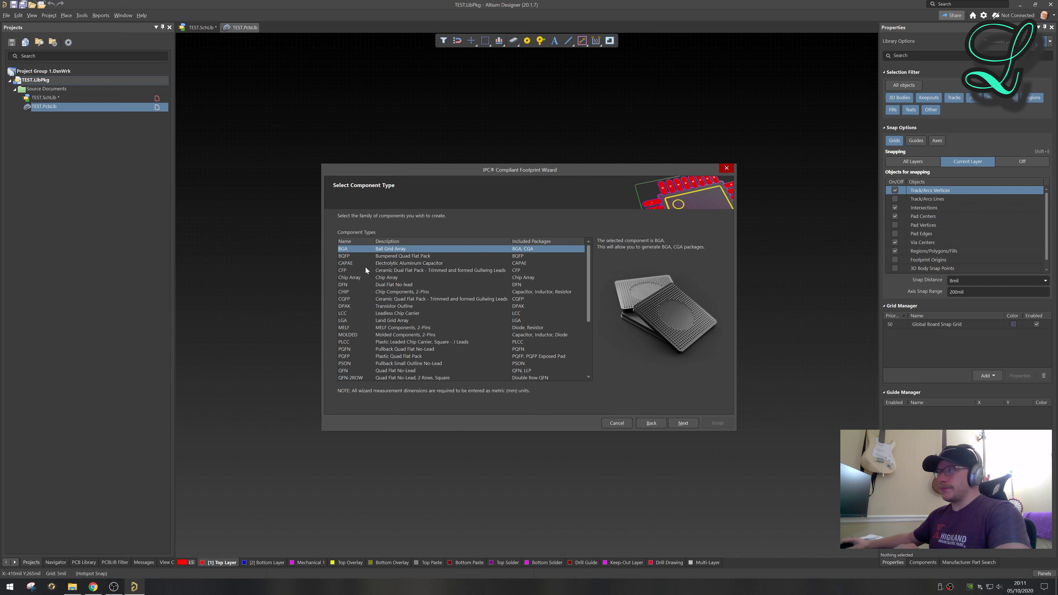
{"action": "left_click", "coordinate": [371, 292]}
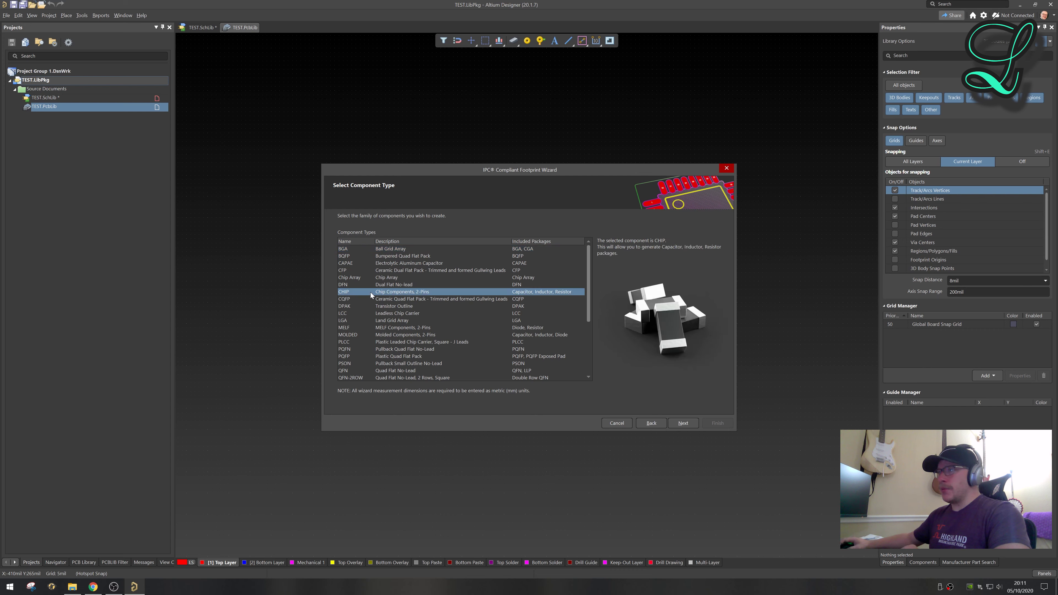
{"action": "left_click", "coordinate": [685, 423]}
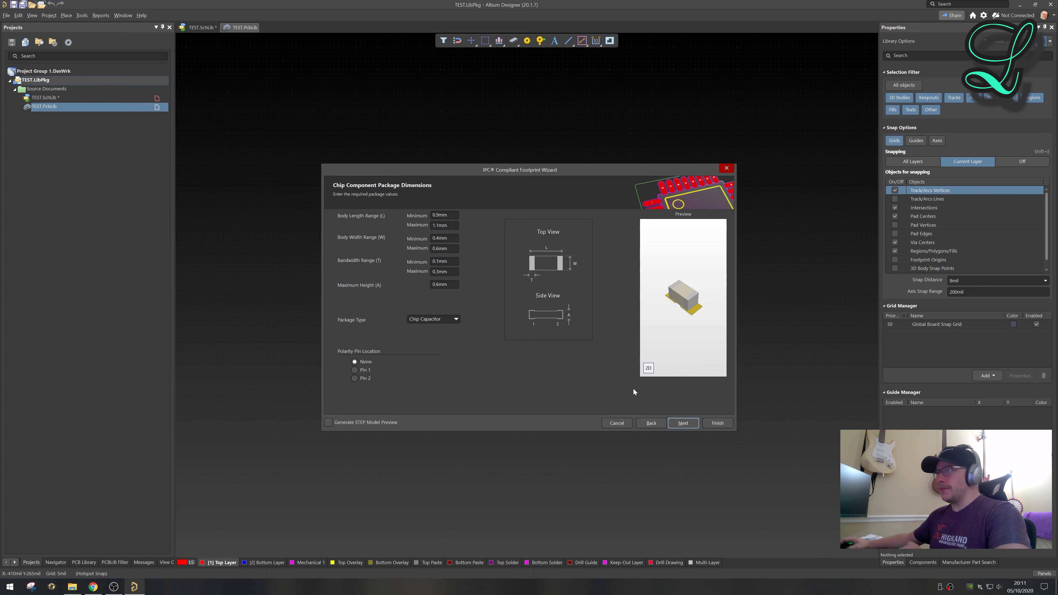
{"action": "left_click", "coordinate": [456, 319]}
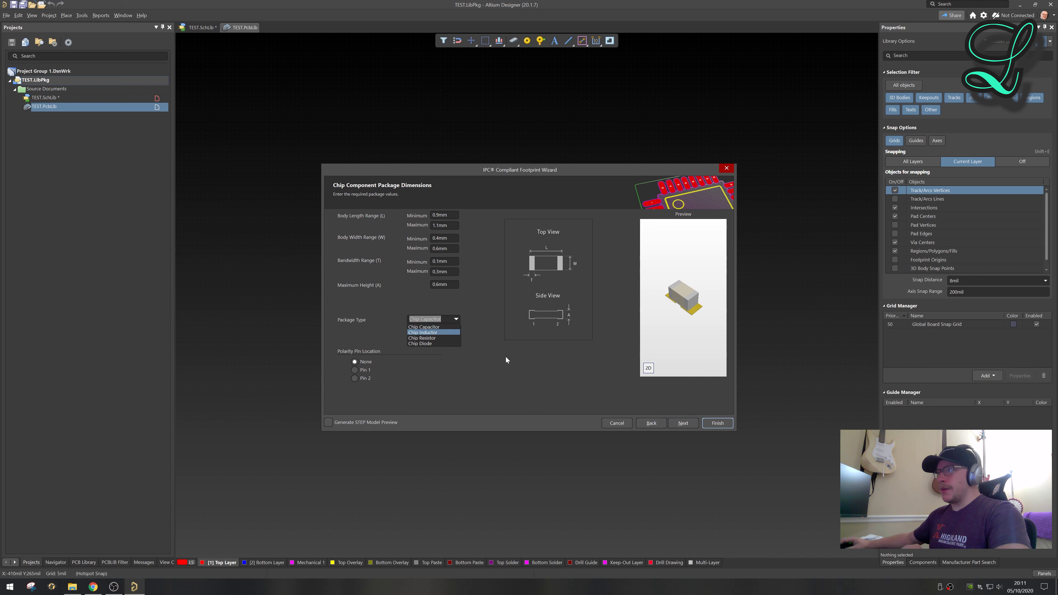
{"action": "left_click", "coordinate": [355, 362]}
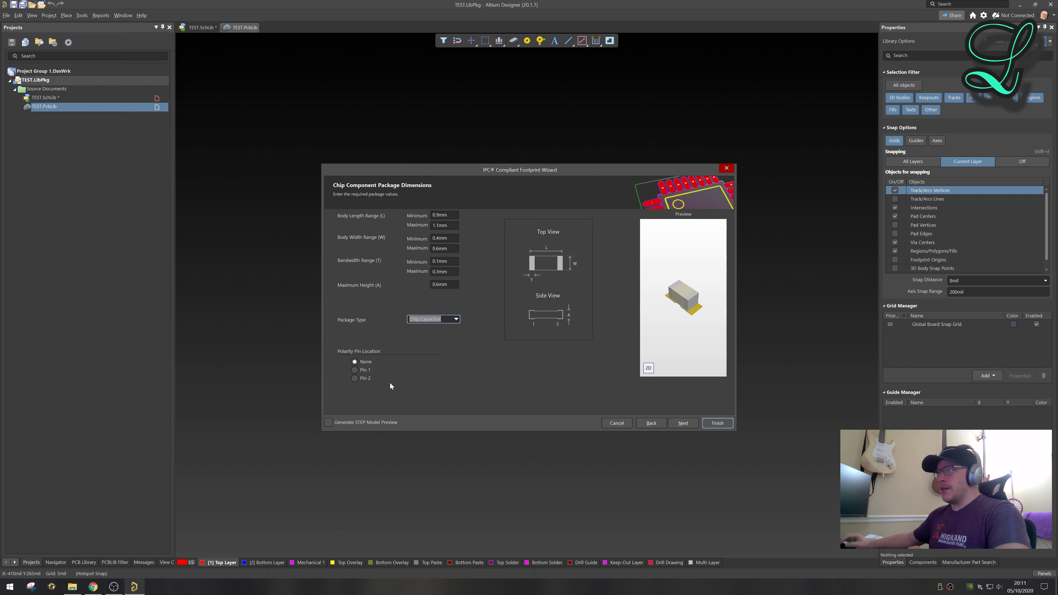
Check the 0402 row in the datasheet, and set the body length range to 1 mm and the body width range to 0.5 mm
{"action": "left_click", "coordinate": [93, 587]}
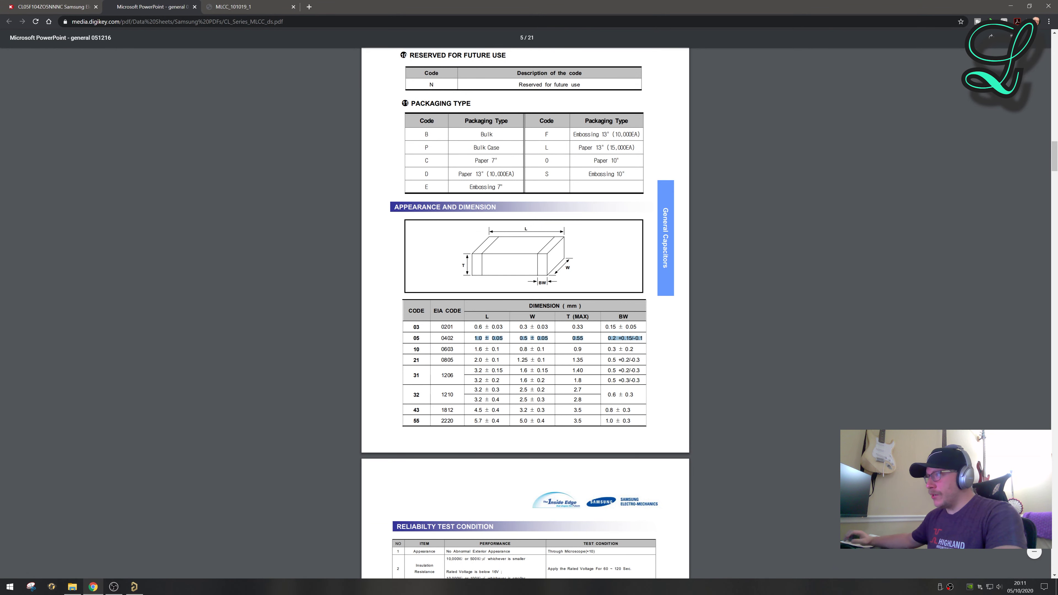
{"action": "left_click", "coordinate": [643, 338]}
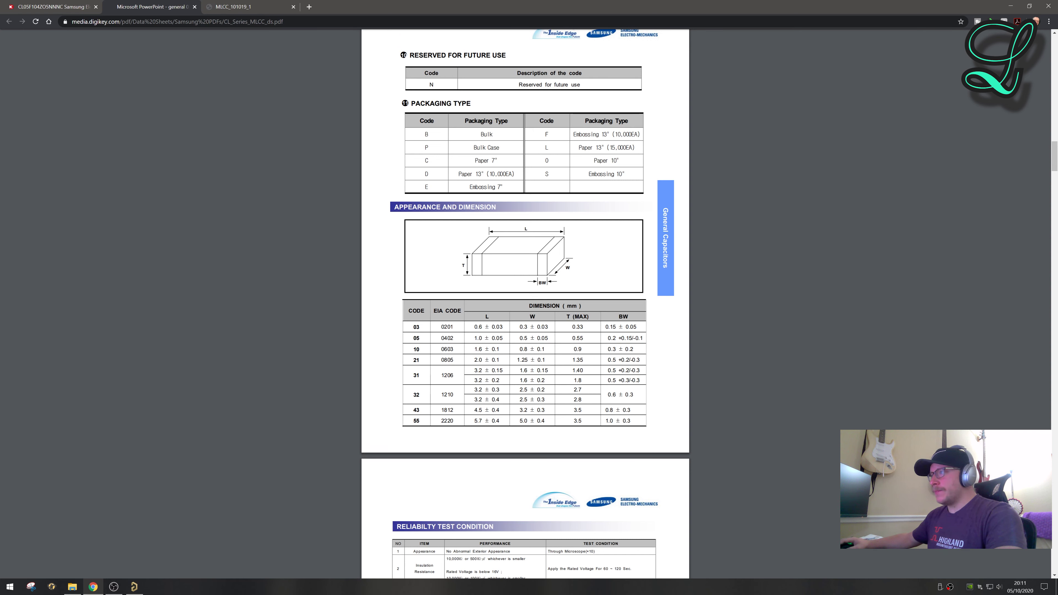
{"action": "key", "text": "alt+Tab"}
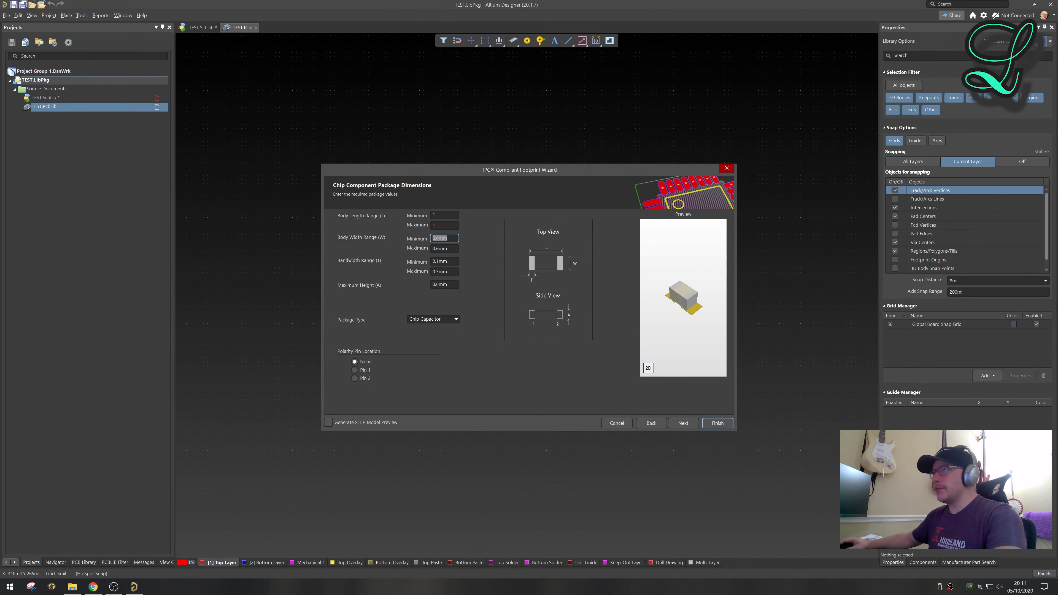
{"action": "type", "text": ".5"}
{"action": "key", "text": "Tab"}
{"action": "type", "text": ".5"}
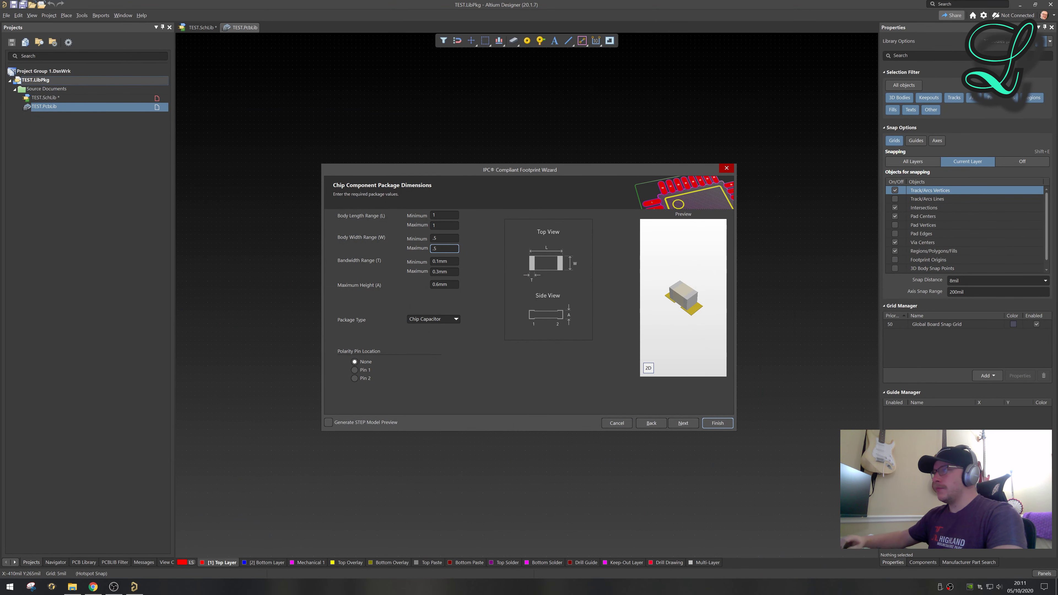
{"action": "key", "text": "Tab"}
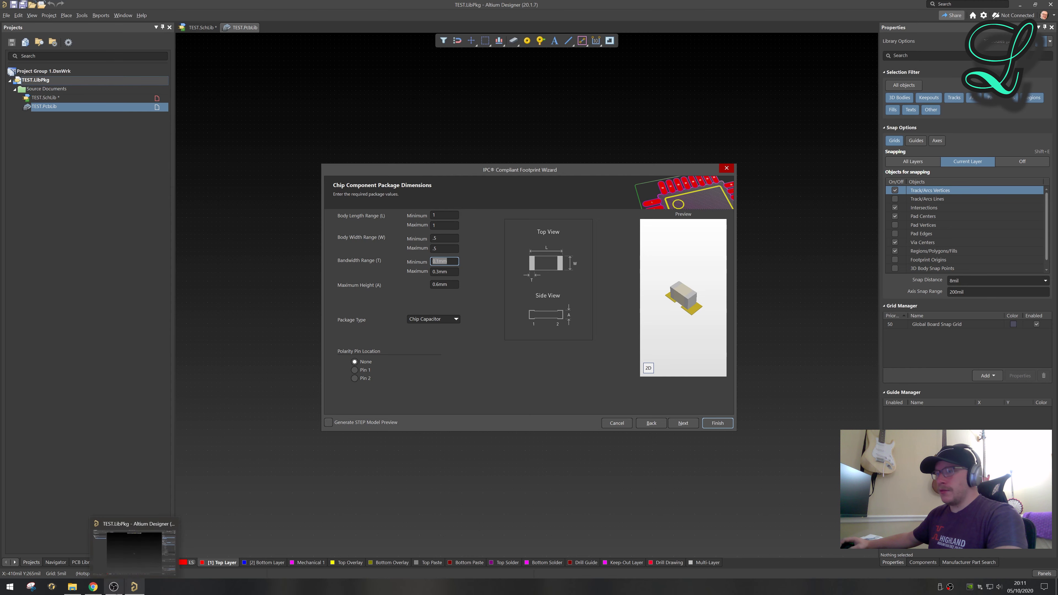
Check the 0402 BW dimension in the datasheet, and set the minimum and maximum bandwidth to 0.2 mm in the footprint wizard
{"action": "mouse_move", "coordinate": [96, 586]}
{"action": "left_click", "coordinate": [102, 555]}
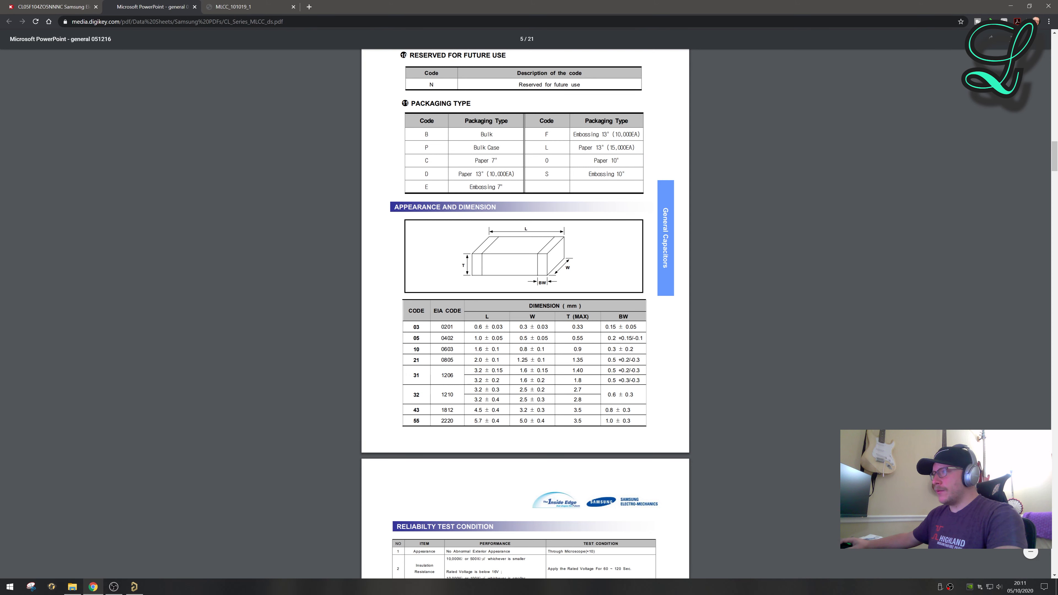
{"action": "triple_click", "coordinate": [642, 338]}
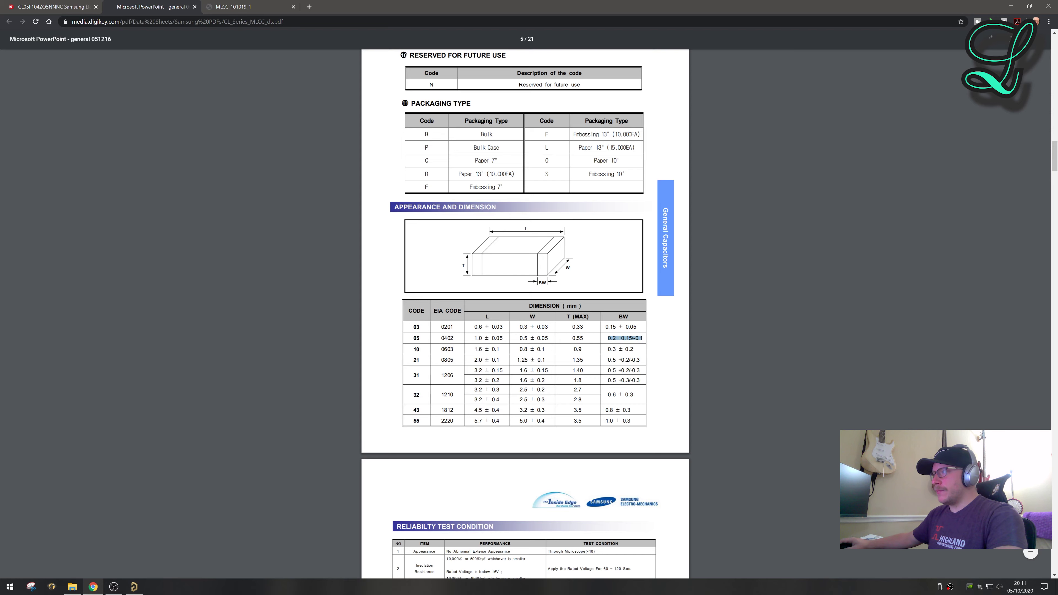
{"action": "left_click", "coordinate": [641, 338]}
{"action": "key", "text": "alt+Tab"}
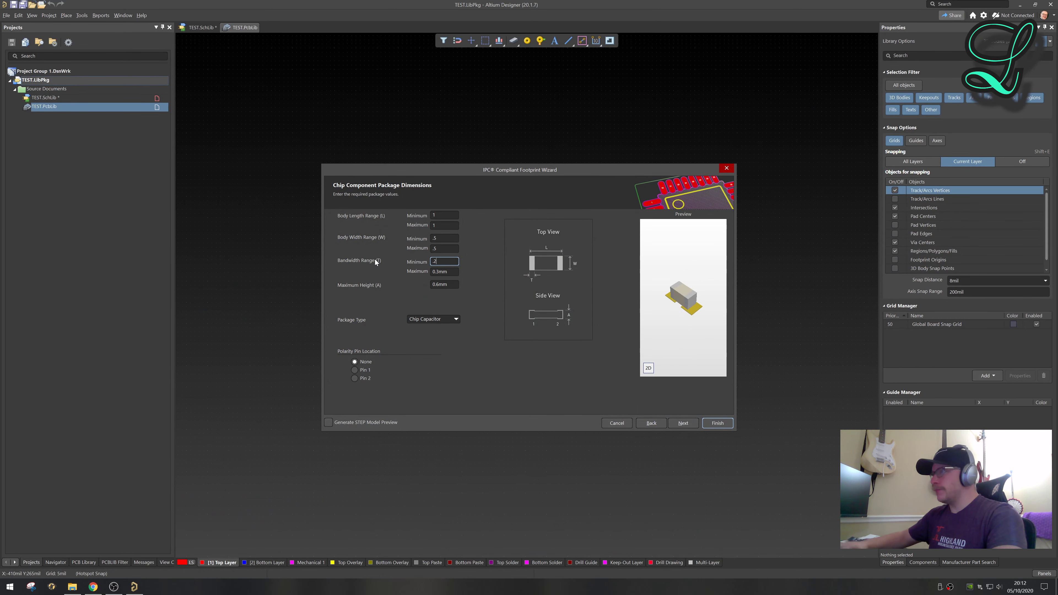
{"action": "type", "text": ".2"}
{"action": "key", "text": "Tab"}
{"action": "type", "text": ".2"}
{"action": "key", "text": "Tab"}
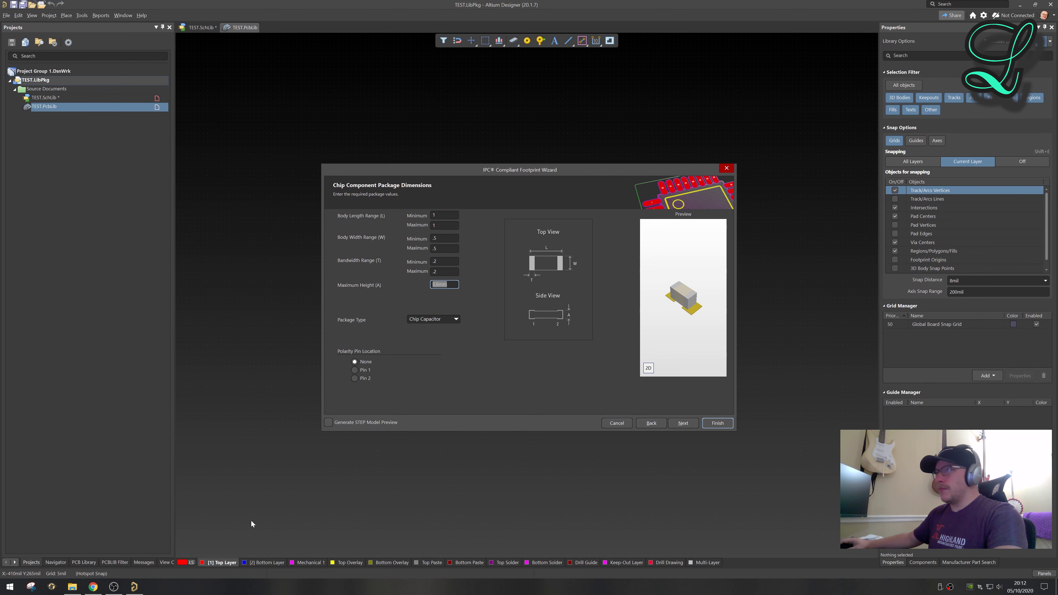
Check the 0402 maximum thickness in the datasheet and set the package's maximum height to 0.55 mm
{"action": "key", "text": "alt+Tab"}
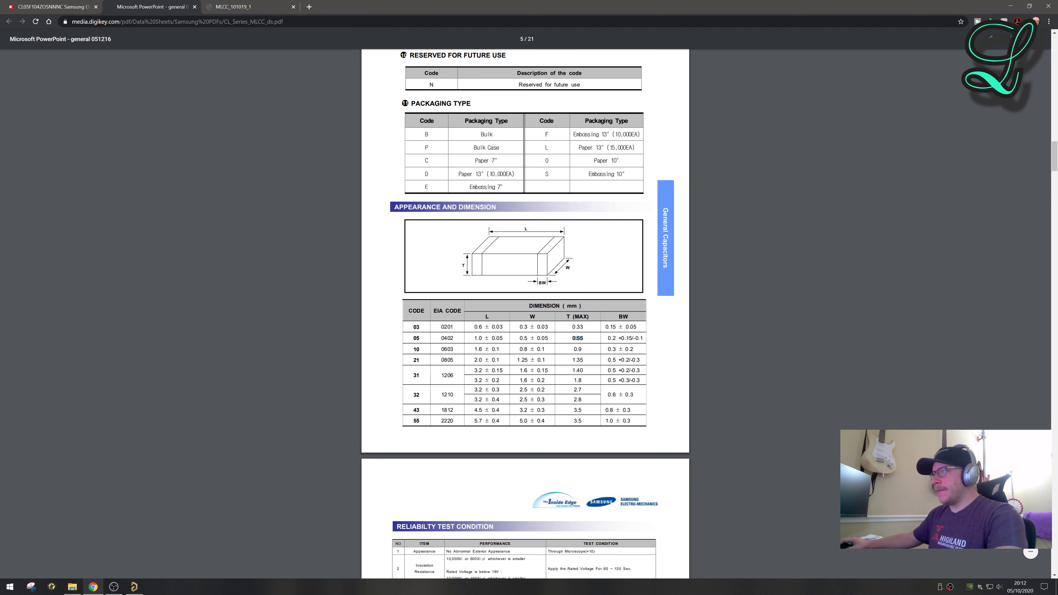
{"action": "left_click", "coordinate": [134, 587]}
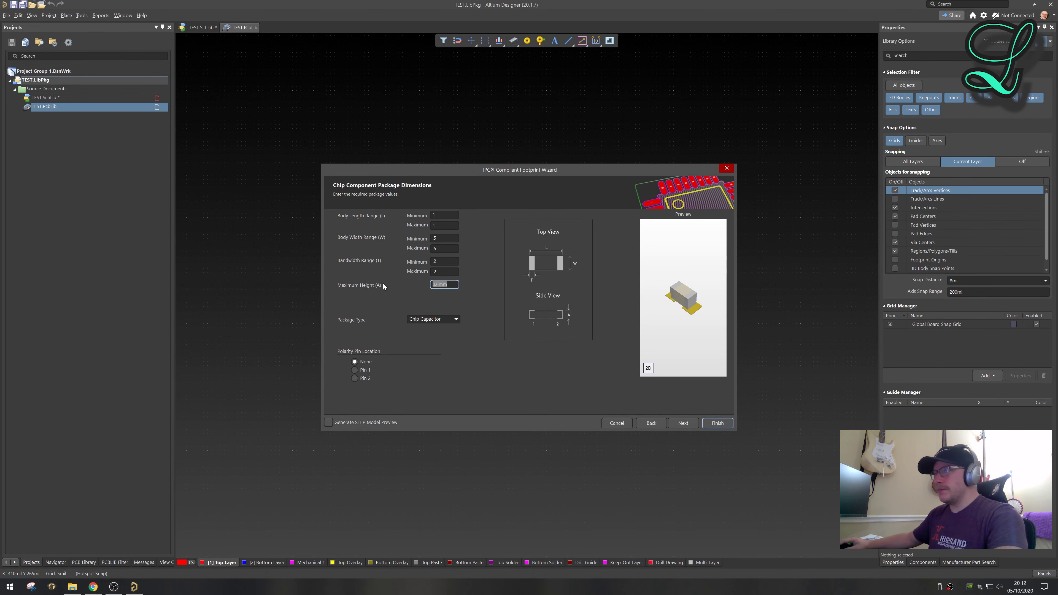
{"action": "type", "text": ".55"}
{"action": "key", "text": "Tab"}
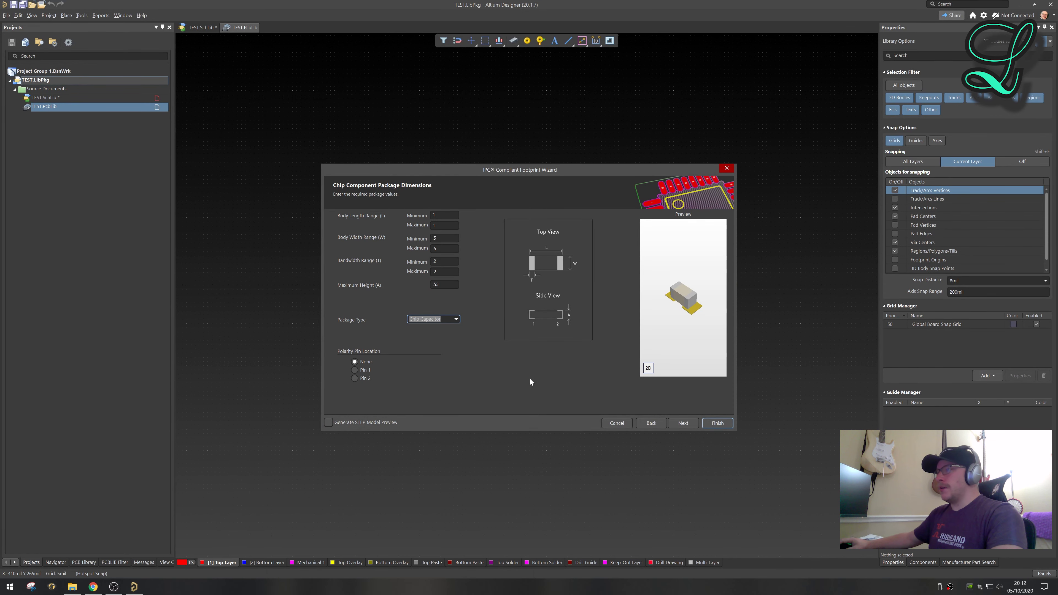
Enable the STEP model preview for the chip capacitor and inspect the 3D model up close
{"action": "left_click", "coordinate": [329, 423]}
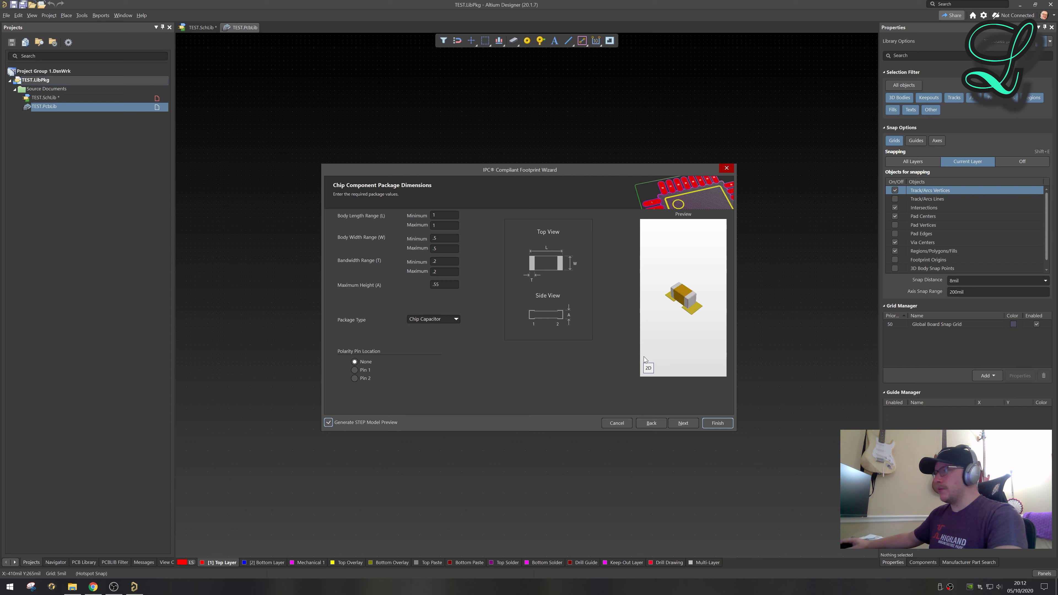
{"action": "scroll", "coordinate": [696, 275], "scroll_direction": "up", "scroll_amount": 6}
{"action": "scroll", "coordinate": [696, 276], "scroll_direction": "down", "scroll_amount": 3}
{"action": "mouse_move", "coordinate": [697, 276]}
{"action": "left_mouse_down"}
{"action": "mouse_move", "coordinate": [707, 262]}
{"action": "mouse_move", "coordinate": [702, 286]}
{"action": "left_mouse_up"}
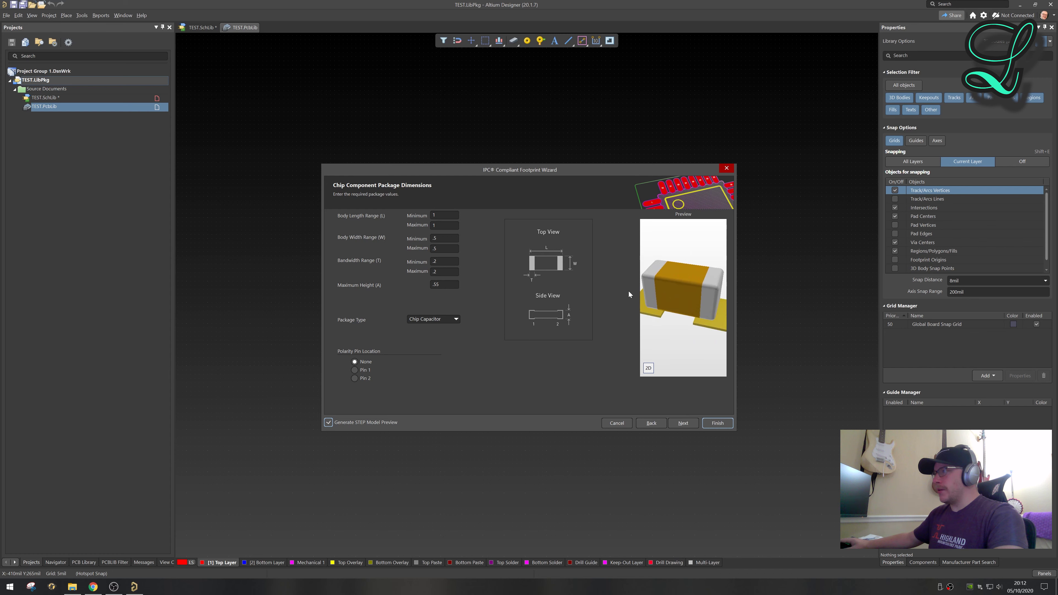
Try a maximum height of 1 mm on the capacitor model, and restore it to 0.55 mm
{"action": "left_click", "coordinate": [445, 287]}
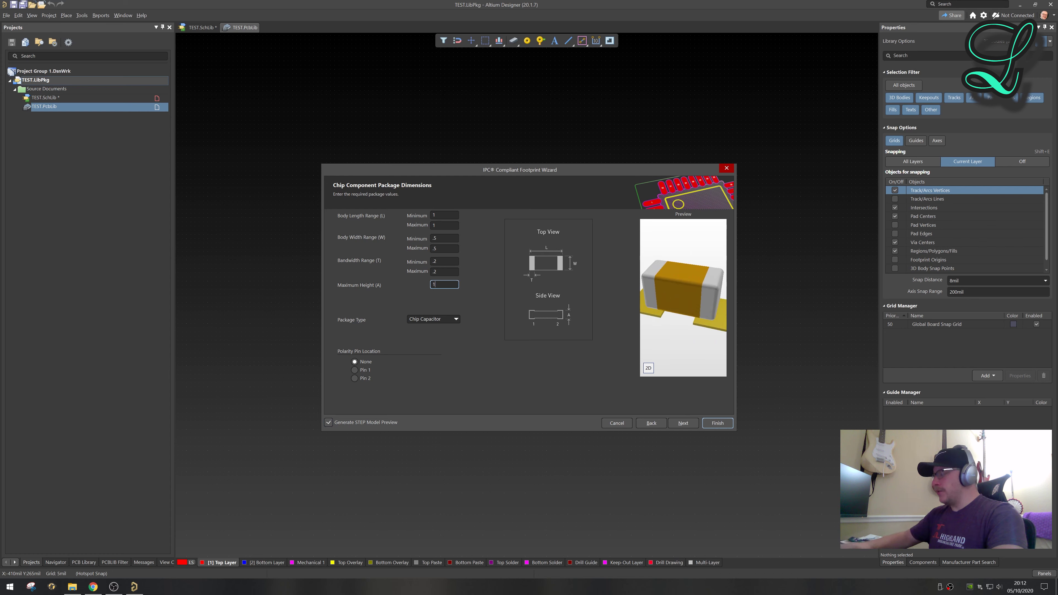
{"action": "type", "text": "1"}
{"action": "key", "text": "Tab"}
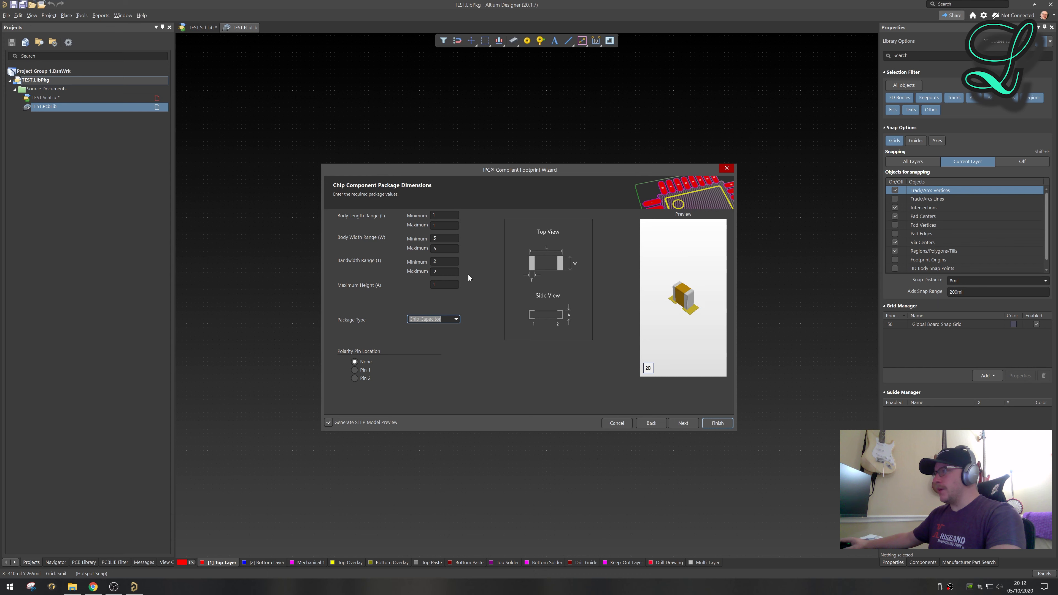
{"action": "key", "text": "shift+Tab"}
{"action": "type", "text": ".55"}
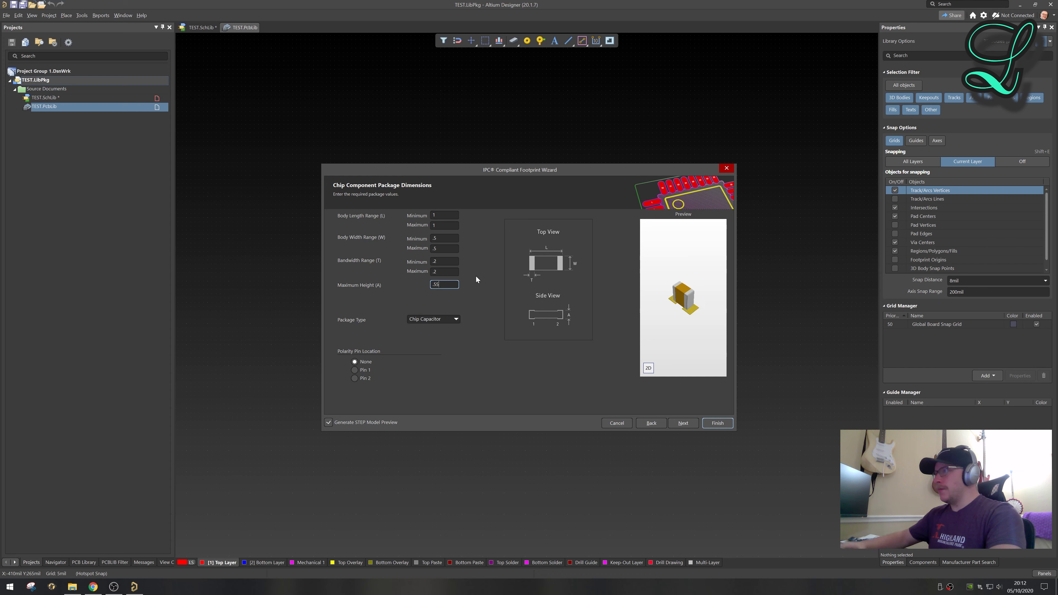
{"action": "key", "text": "Tab"}
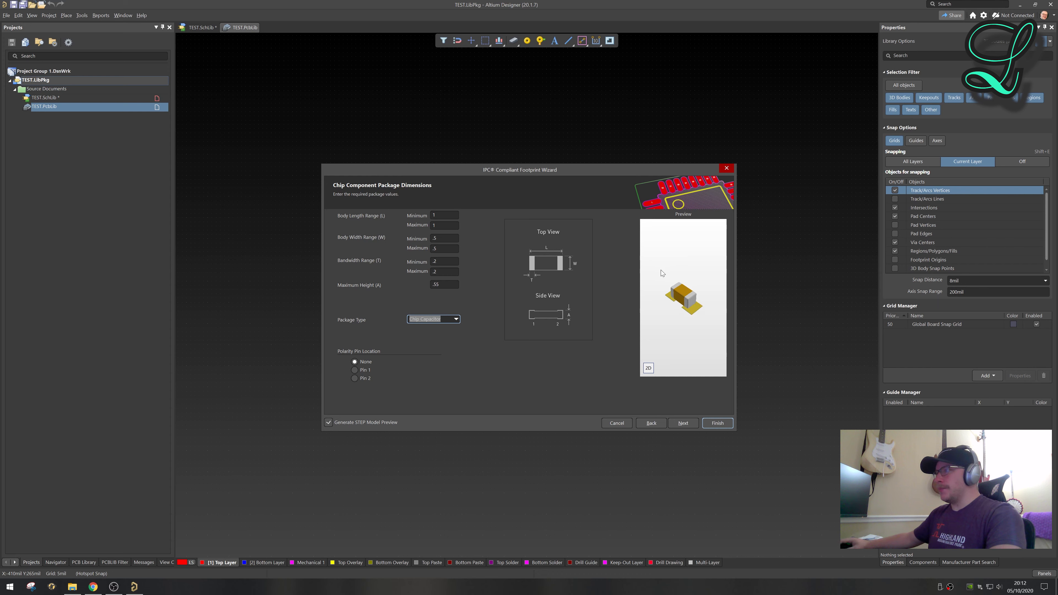
Try a bandwidth range of 0.1 to 0.5 mm and compare the footprint in 2D and 3D preview
{"action": "left_click", "coordinate": [648, 369]}
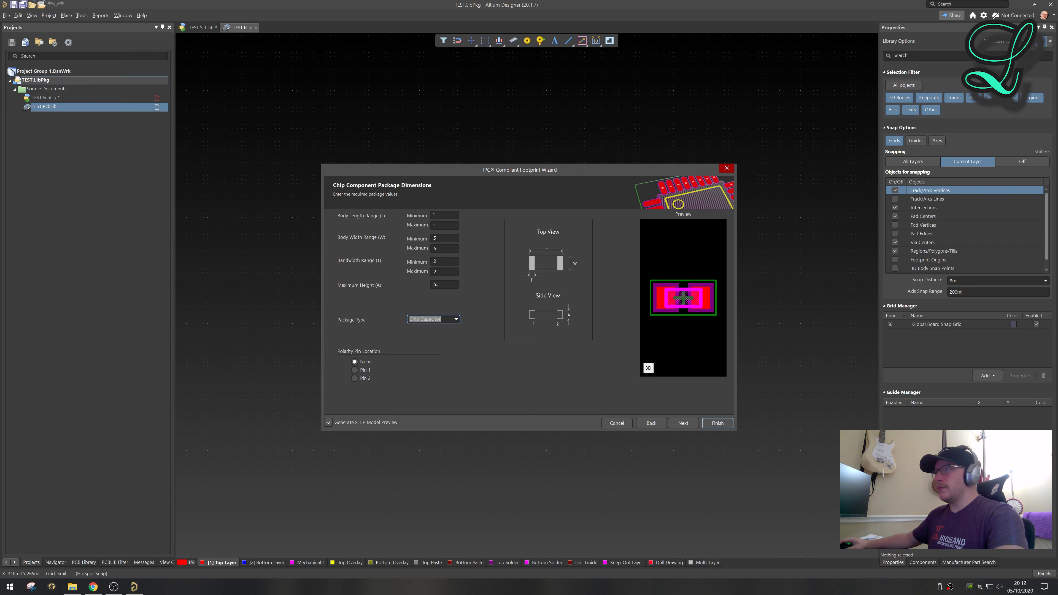
{"action": "key", "text": "Tab"}
{"action": "type", "text": ".1"}
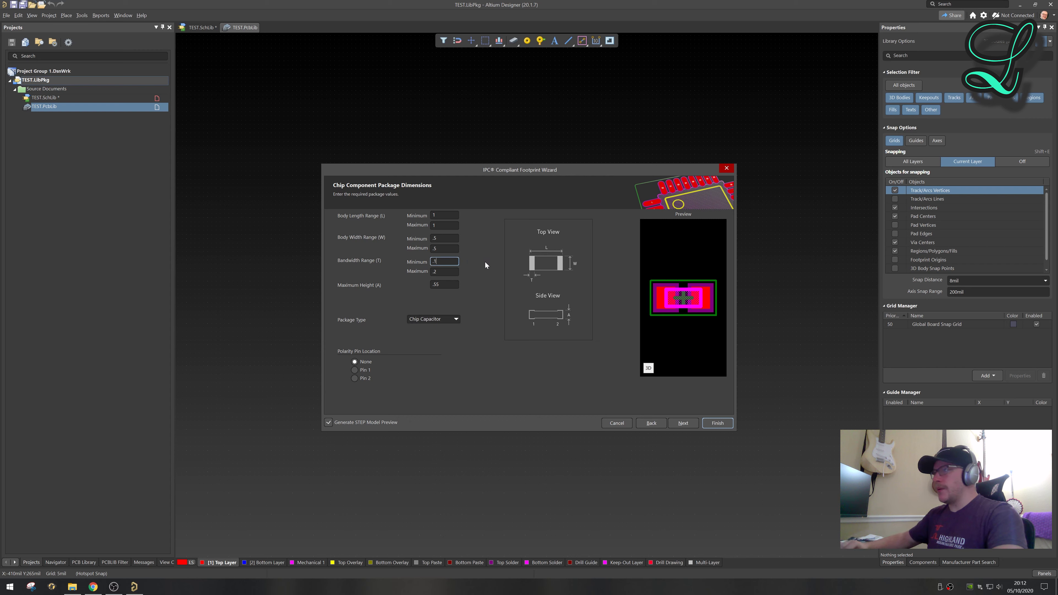
{"action": "key", "text": "Tab"}
{"action": "type", "text": ".5"}
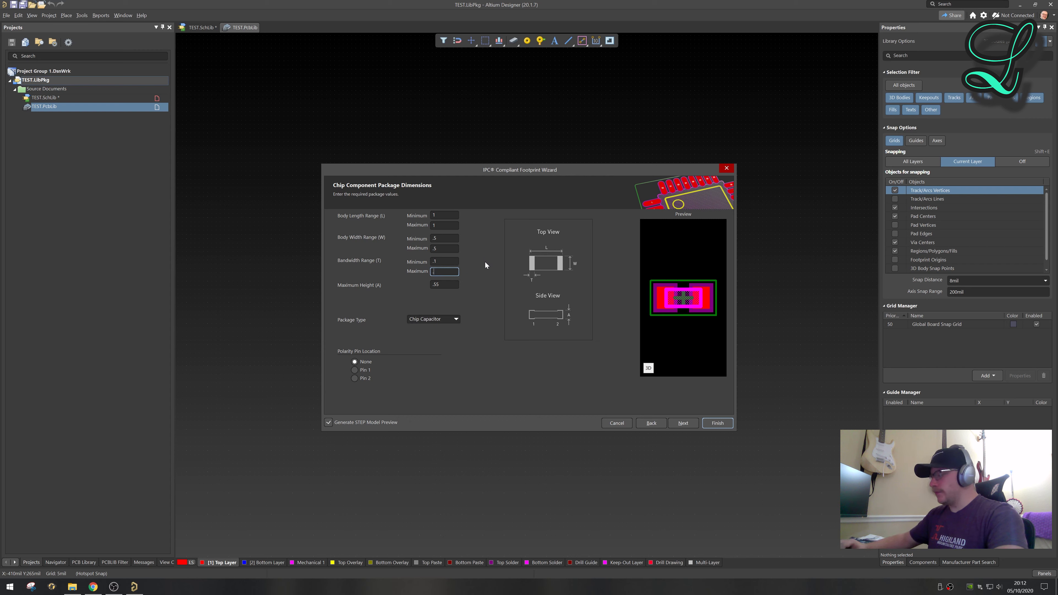
{"action": "key", "text": "Tab"}
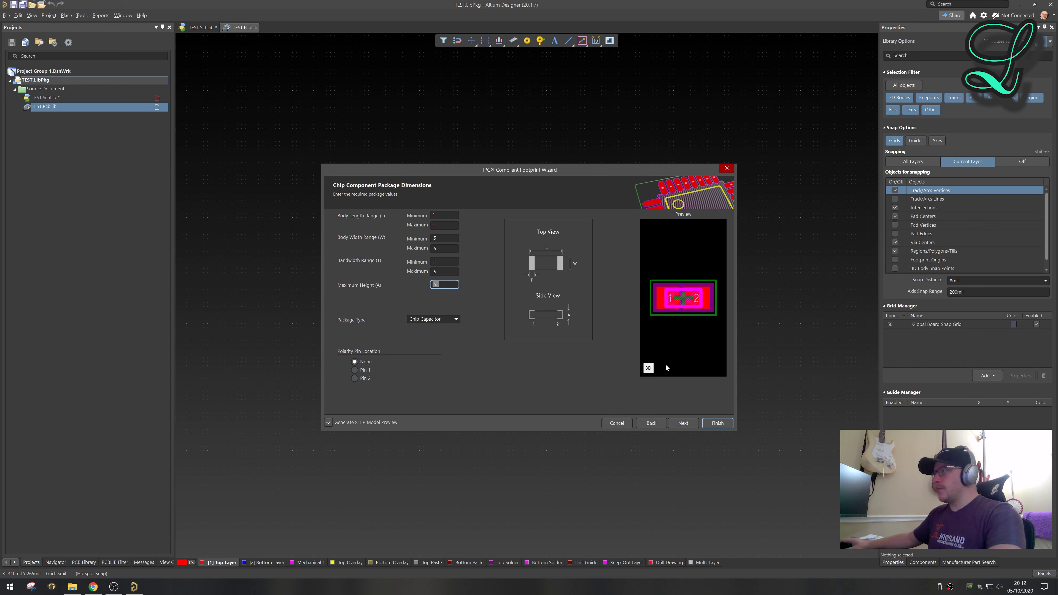
{"action": "left_click", "coordinate": [648, 368]}
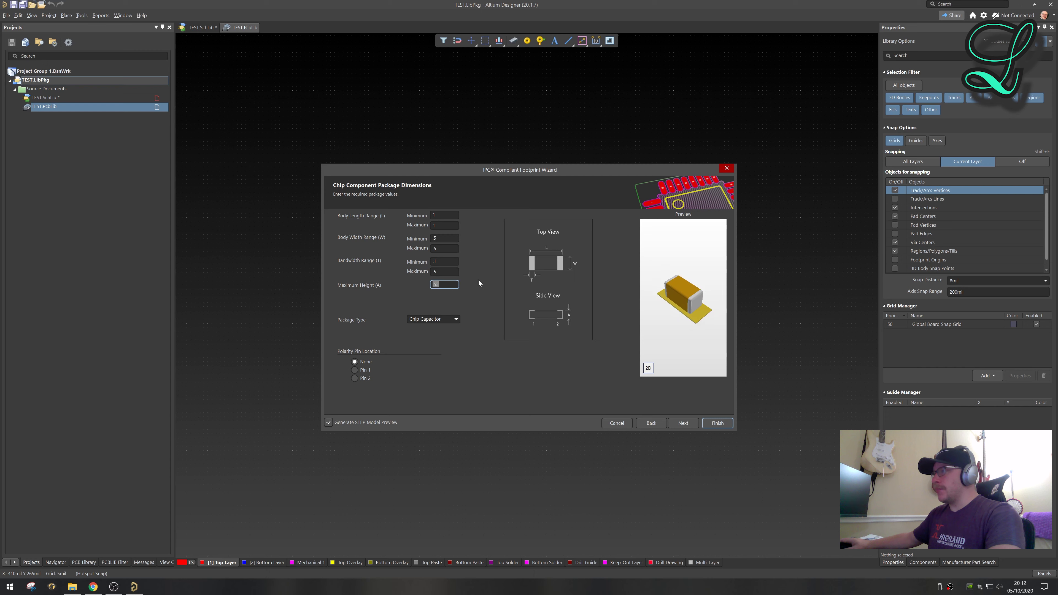
Try a maximum bandwidth of 0.3 mm, and set both bandwidth limits back to 0.2 mm
{"action": "left_click", "coordinate": [434, 272]}
{"action": "type", "text": ".3"}
{"action": "key", "text": "Tab"}
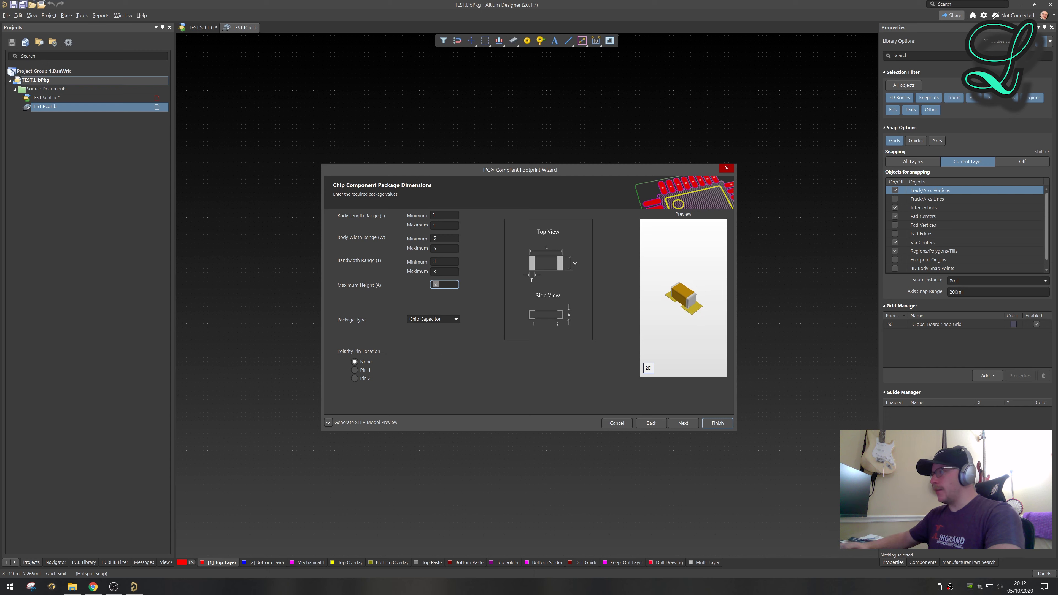
{"action": "left_click", "coordinate": [437, 262]}
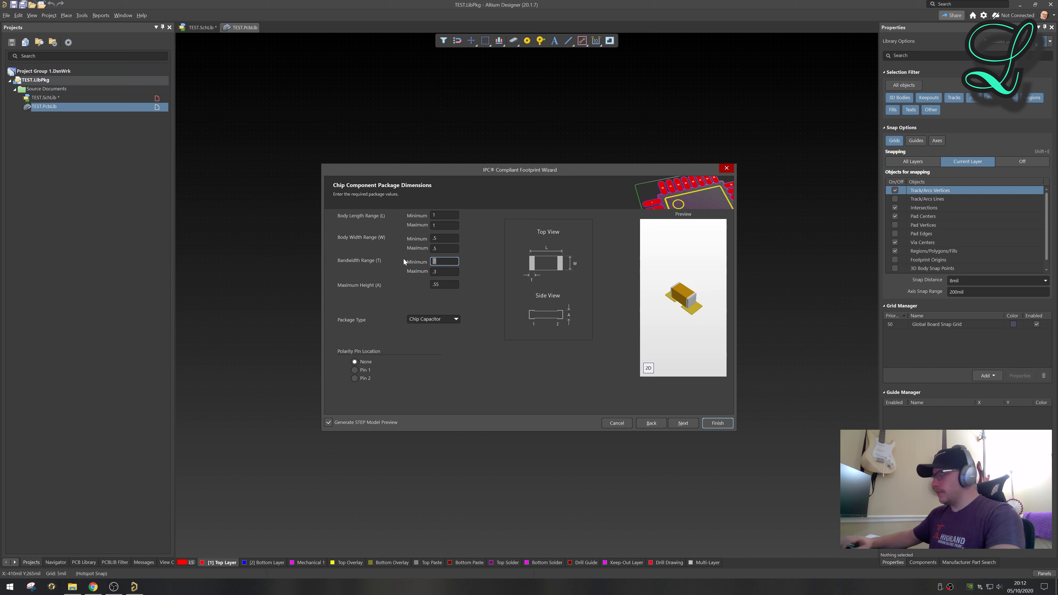
{"action": "type", "text": ".2"}
{"action": "key", "text": "Tab"}
{"action": "type", "text": ".2"}
{"action": "key", "text": "Tab"}
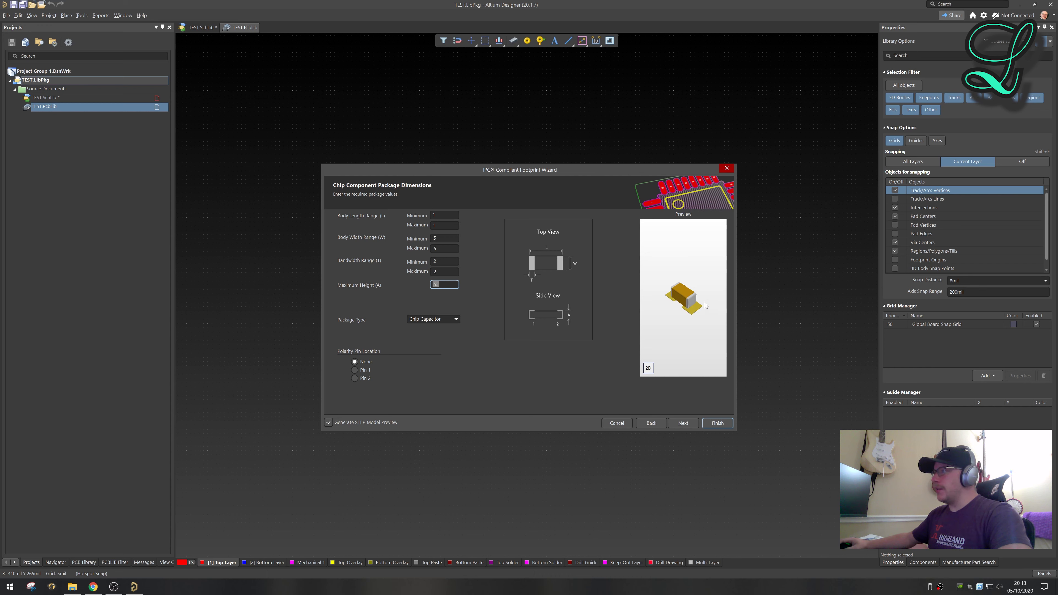
Accept the package dimensions and calculated heel spacing, and keep the board density at Level B - Medium density
{"action": "left_click", "coordinate": [682, 423]}
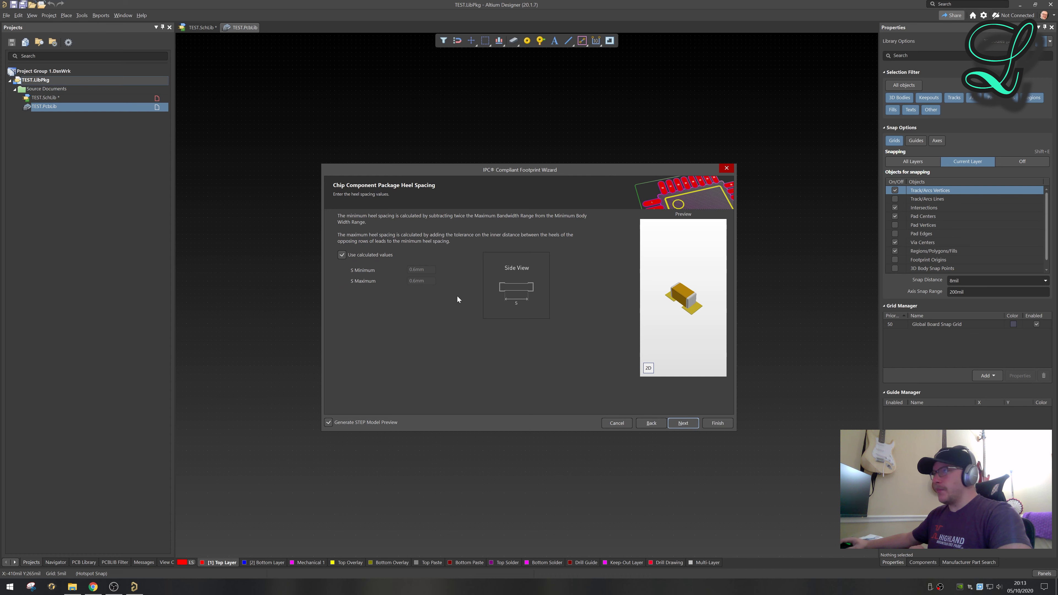
{"action": "left_click", "coordinate": [683, 423]}
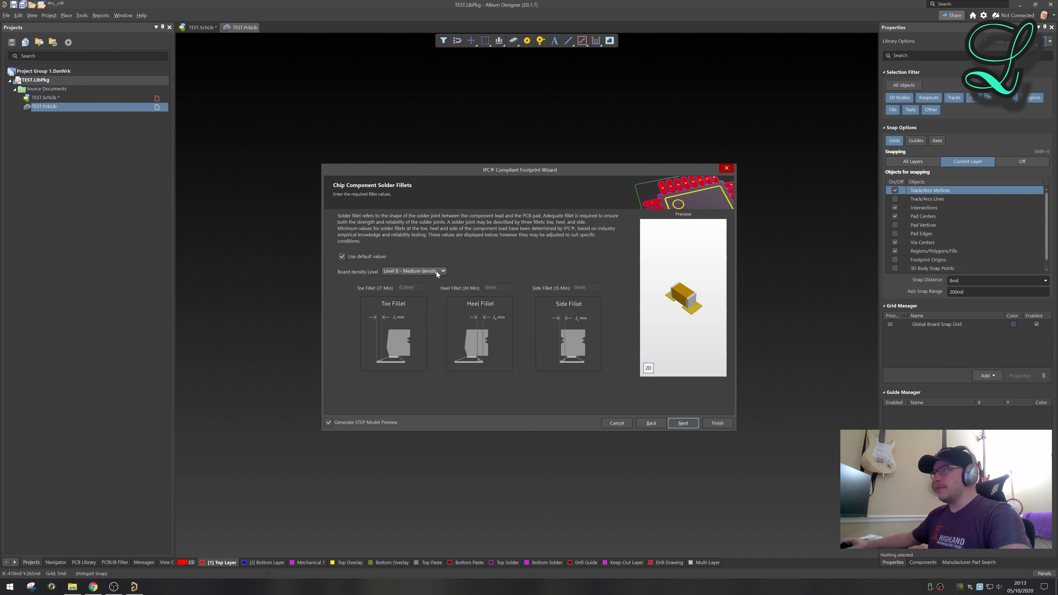
{"action": "left_click", "coordinate": [407, 271]}
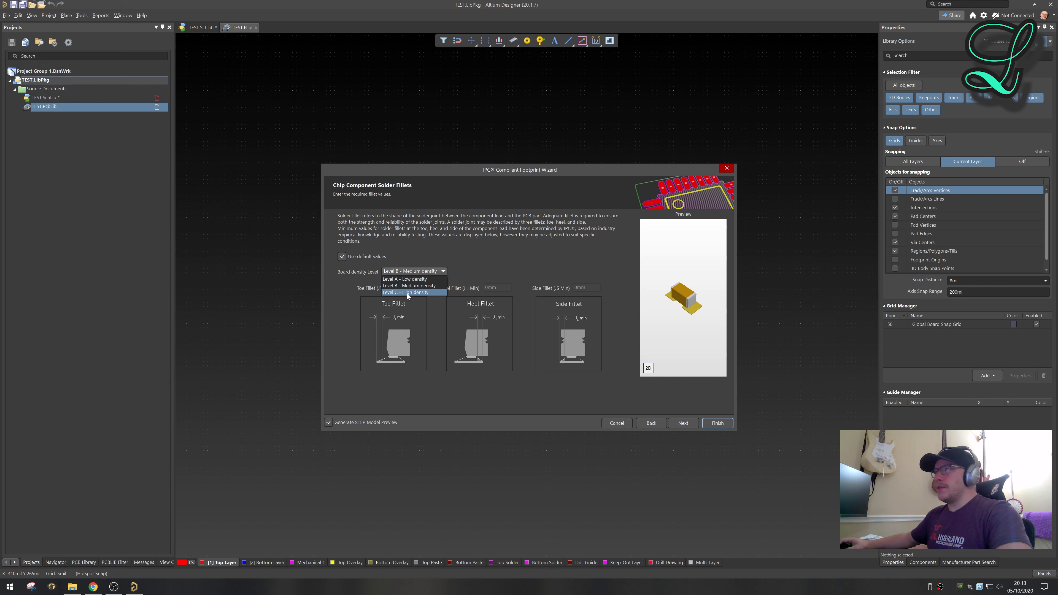
{"action": "left_click", "coordinate": [413, 286]}
Try board density Level A - Low density and Level C - High density, and set it back to Level B - Medium density
{"action": "left_click", "coordinate": [438, 274]}
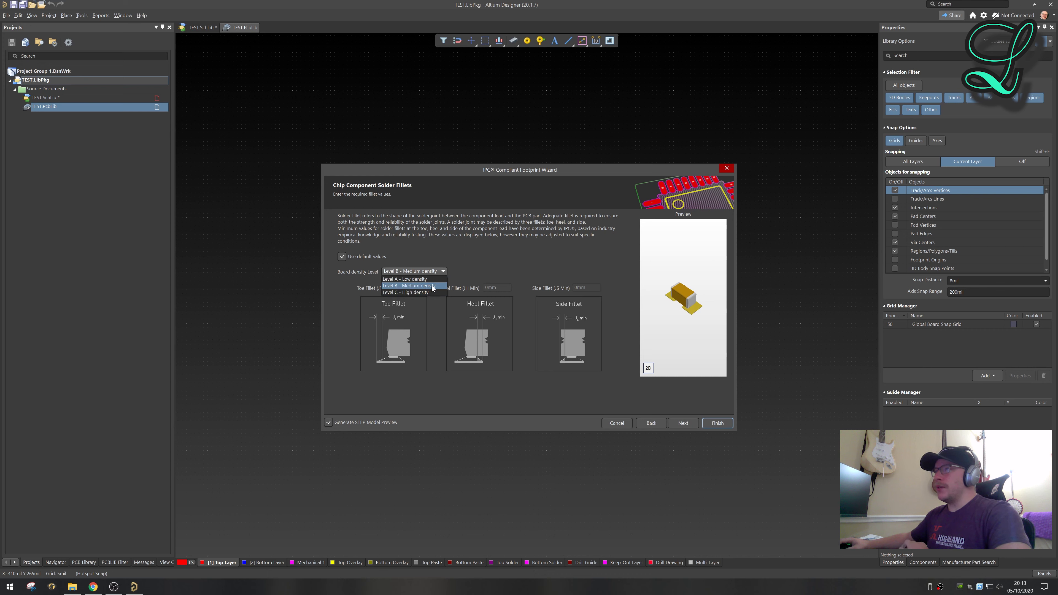
{"action": "left_click", "coordinate": [438, 280]}
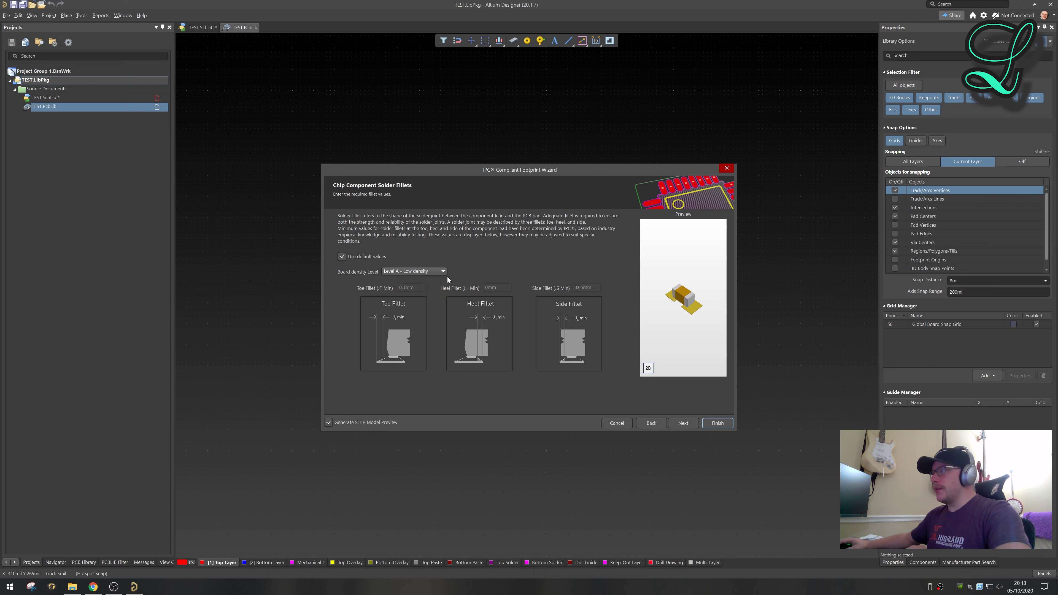
{"action": "left_click", "coordinate": [426, 271]}
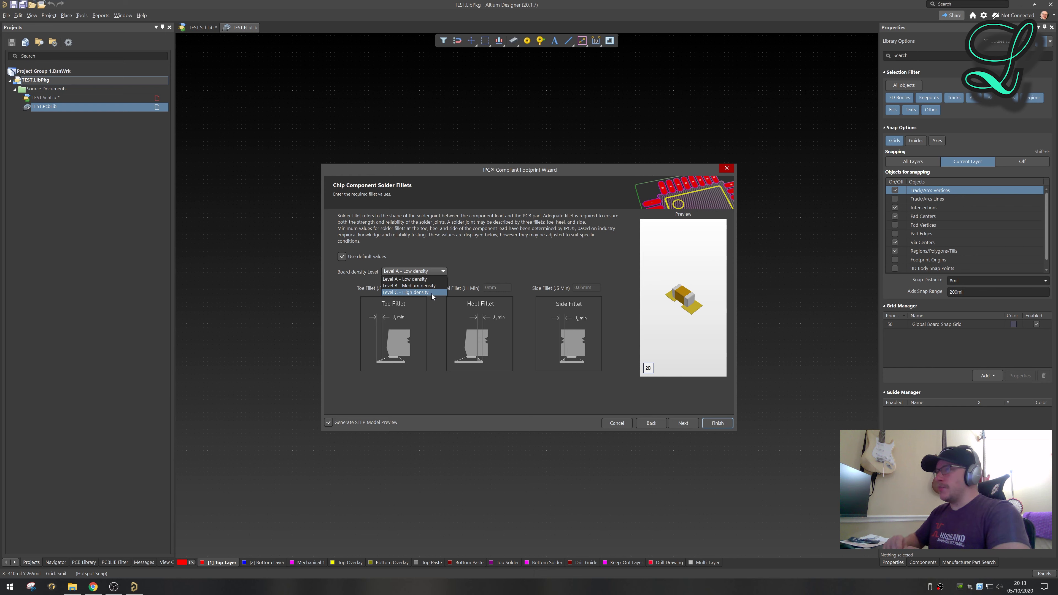
{"action": "left_click", "coordinate": [431, 294]}
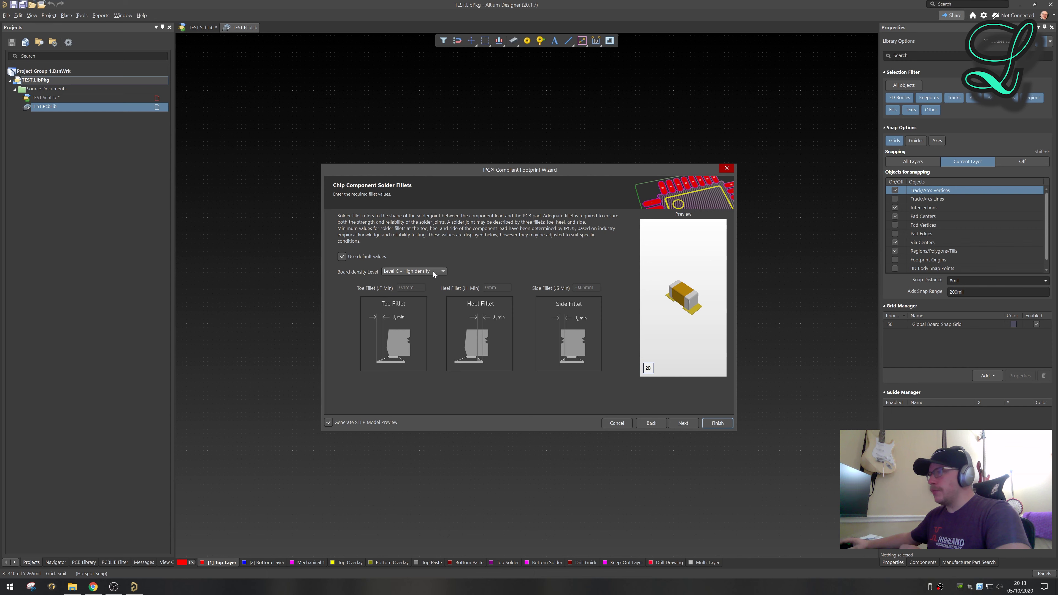
{"action": "left_click", "coordinate": [433, 272]}
{"action": "left_click", "coordinate": [423, 287]}
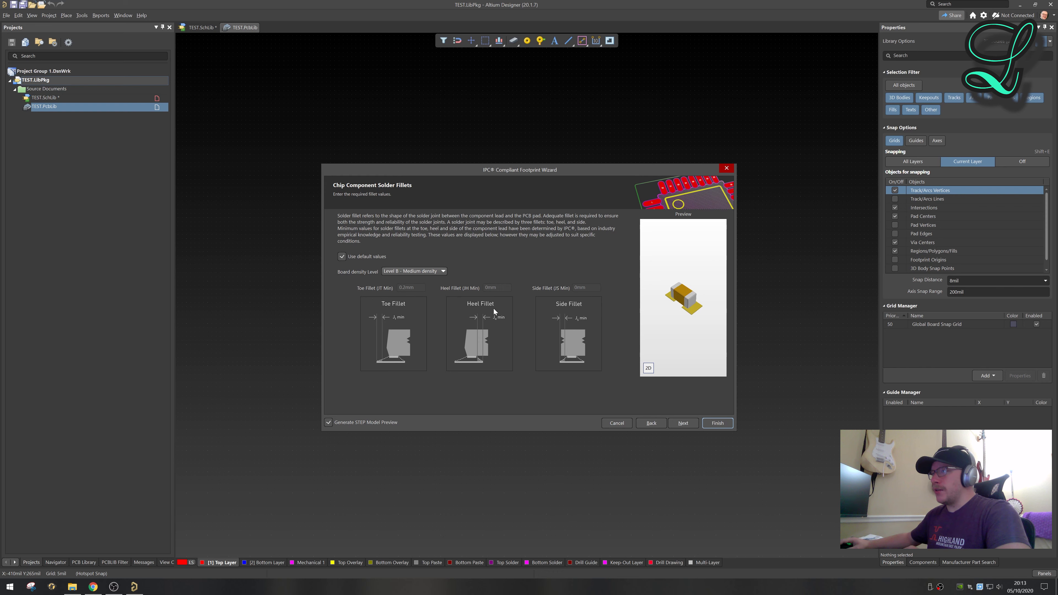
Accept the default solder fillets and calculated component tolerances, and advance the wizard to the chip component footprint dimensions
{"action": "left_click", "coordinate": [683, 423]}
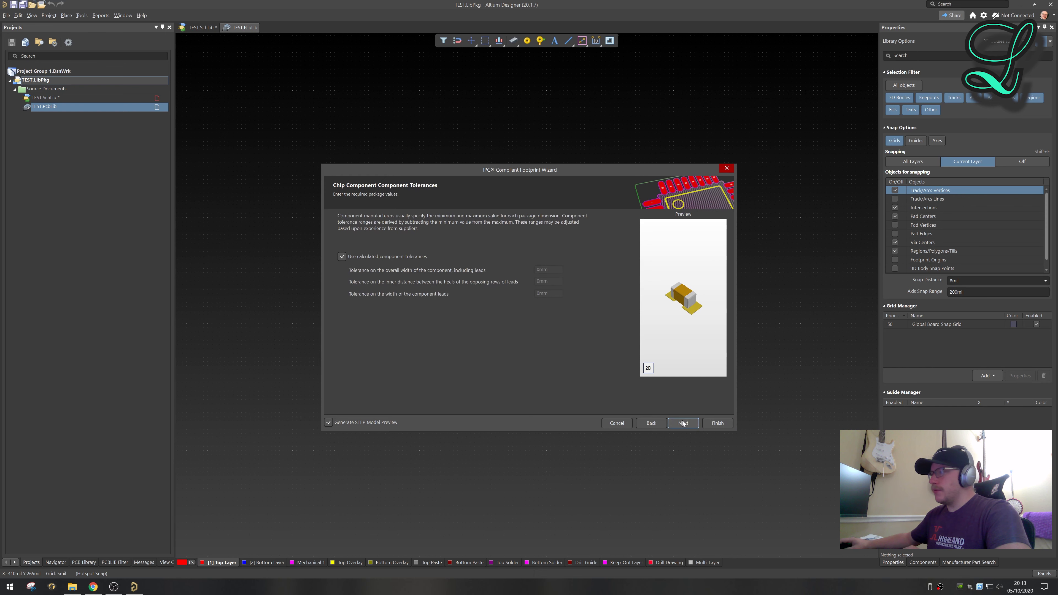
{"action": "left_click", "coordinate": [683, 423]}
{"action": "left_click", "coordinate": [683, 423]}
{"action": "left_click", "coordinate": [683, 423]}
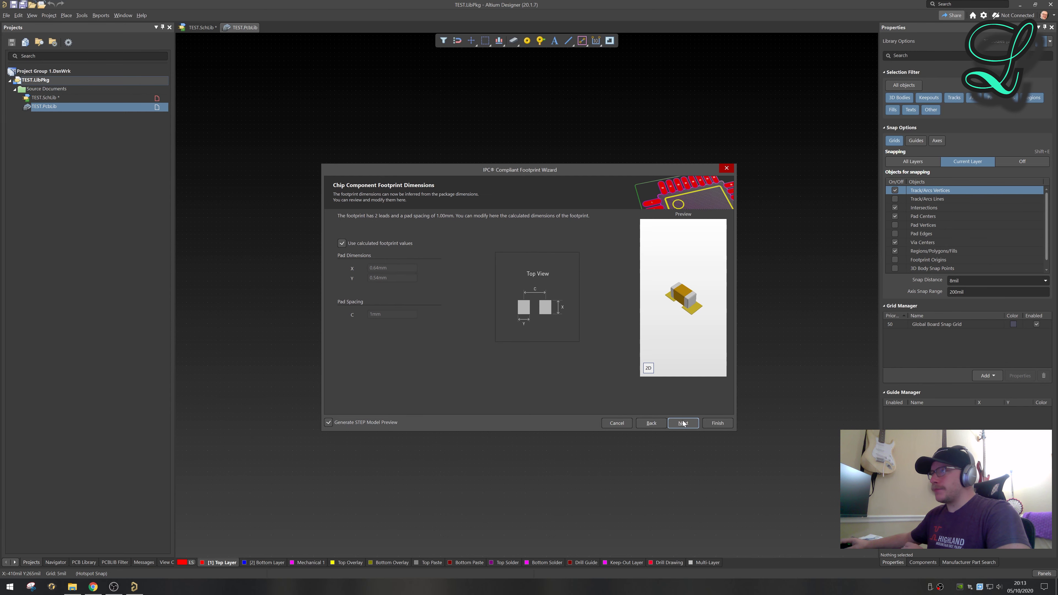
Switch to the Samsung capacitor datasheet in Chrome and find its Design of Land Pattern section
{"action": "left_click", "coordinate": [93, 586]}
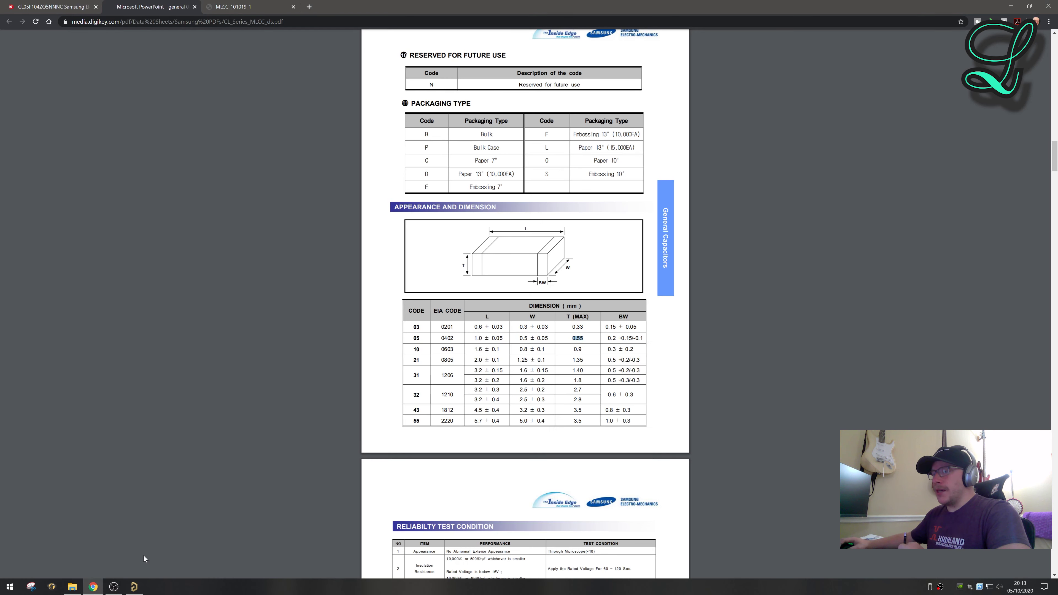
{"action": "left_click_drag", "start_coordinate": [1055, 155], "coordinate": [1054, 461]}
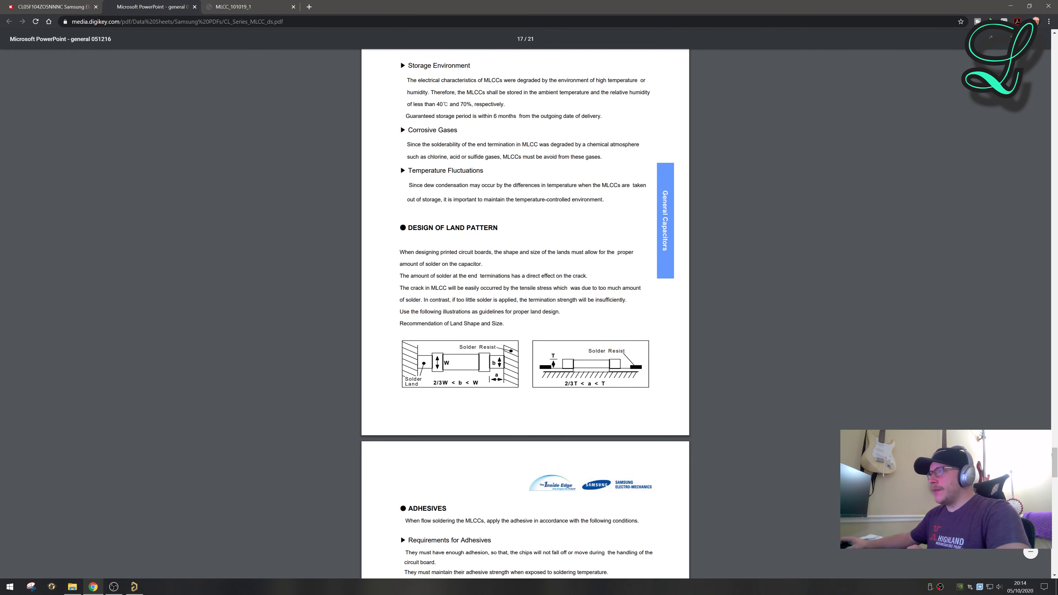
{"action": "left_click_drag", "start_coordinate": [405, 218], "coordinate": [498, 218]}
{"action": "left_click", "coordinate": [509, 238]}
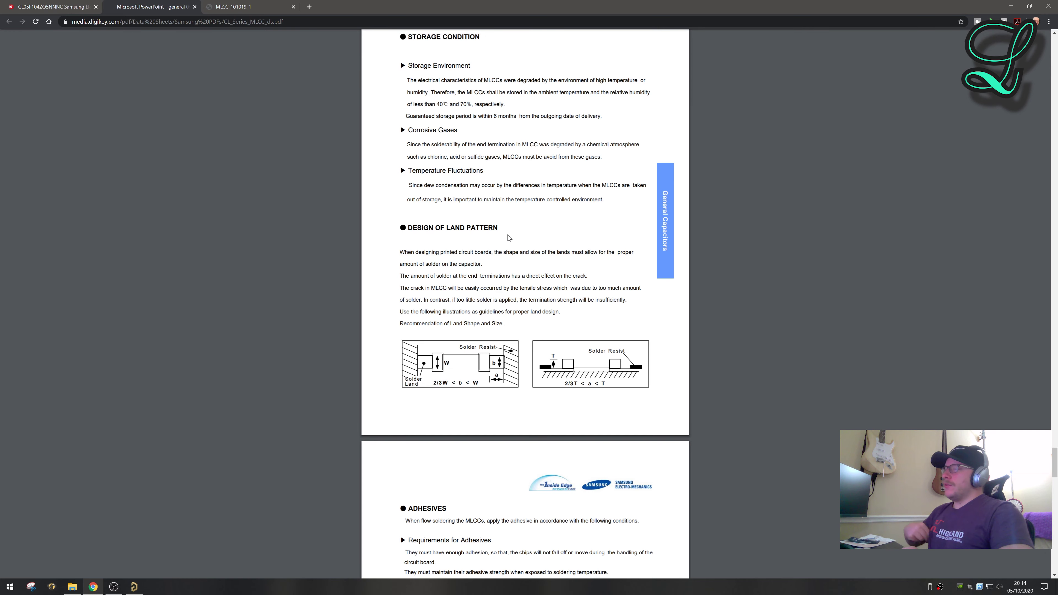
{"action": "left_click_drag", "start_coordinate": [498, 228], "coordinate": [445, 229]}
{"action": "left_click", "coordinate": [527, 233]}
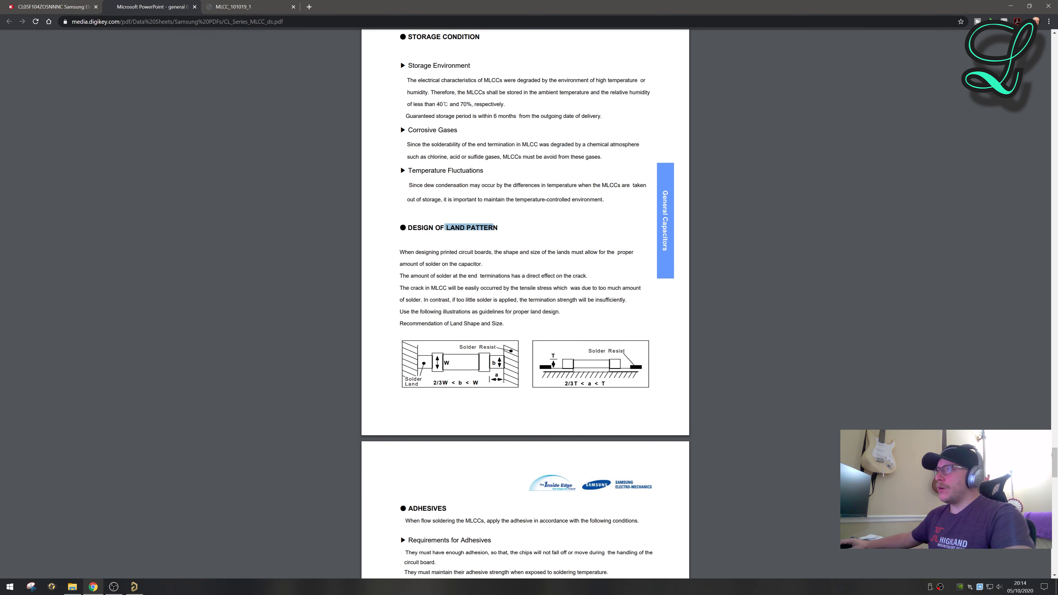
{"action": "left_click", "coordinate": [526, 235]}
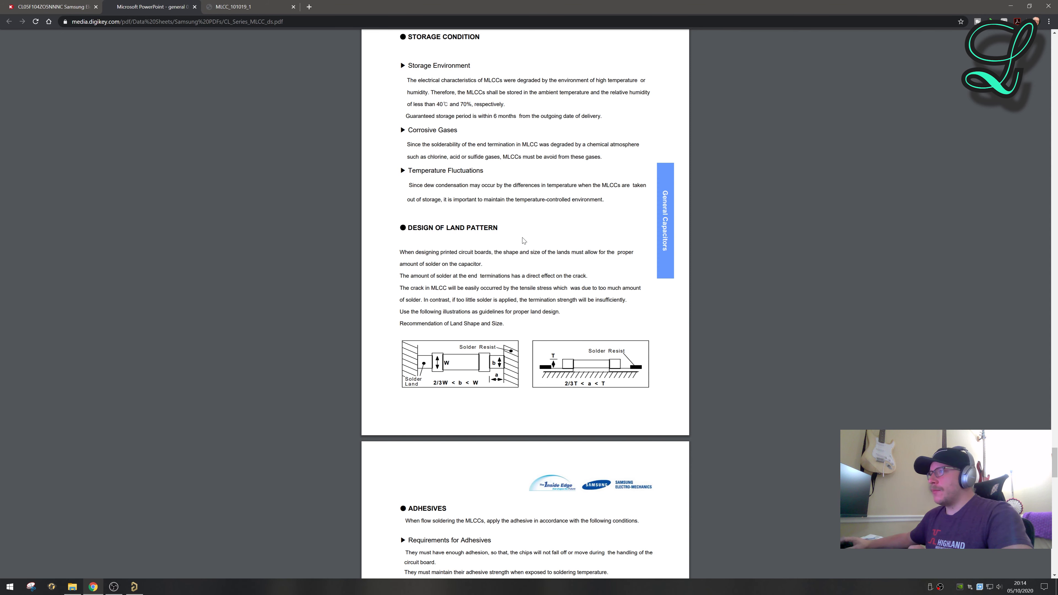
Examine the datasheet's recommended land shape and size guidance, and return to Altium Designer
{"action": "scroll", "coordinate": [512, 292], "scroll_direction": "down", "scroll_amount": 1}
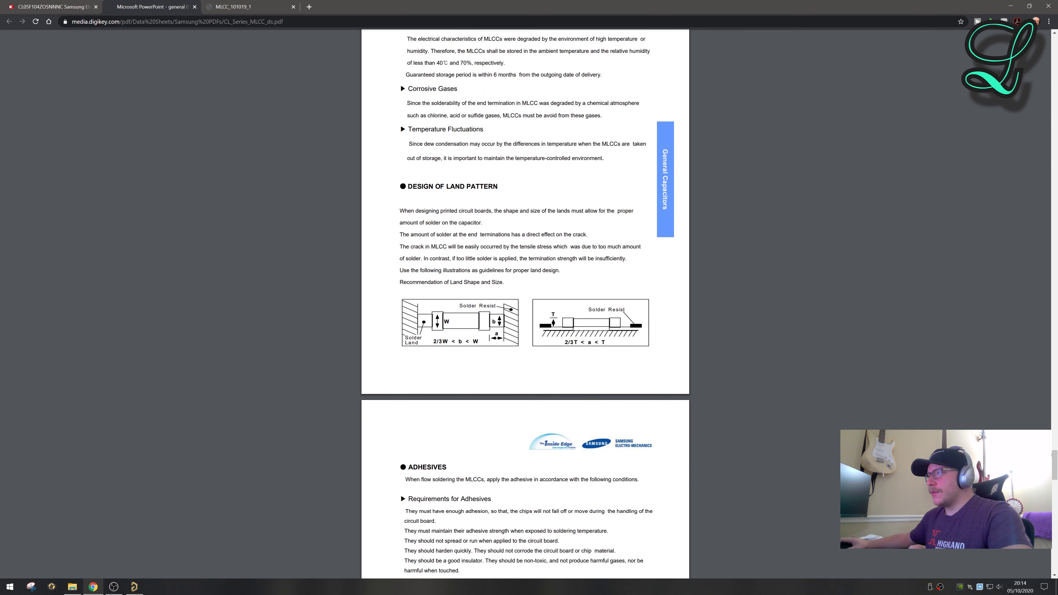
{"action": "scroll", "coordinate": [525, 303], "scroll_direction": "down", "scroll_amount": 2}
{"action": "scroll", "coordinate": [525, 302], "scroll_direction": "down", "scroll_amount": 5}
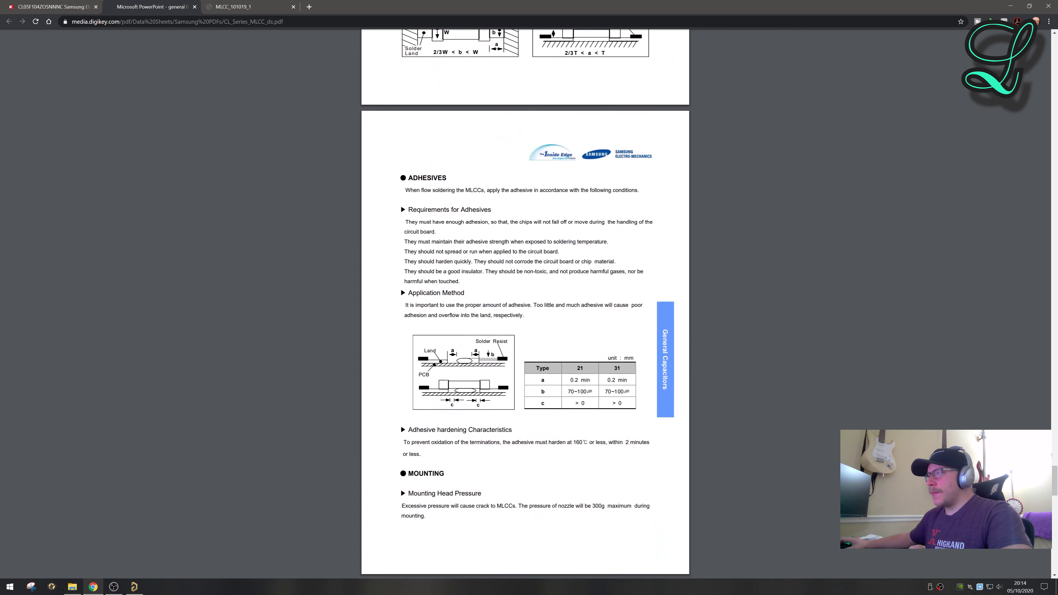
{"action": "scroll", "coordinate": [607, 367], "scroll_direction": "up", "scroll_amount": 8}
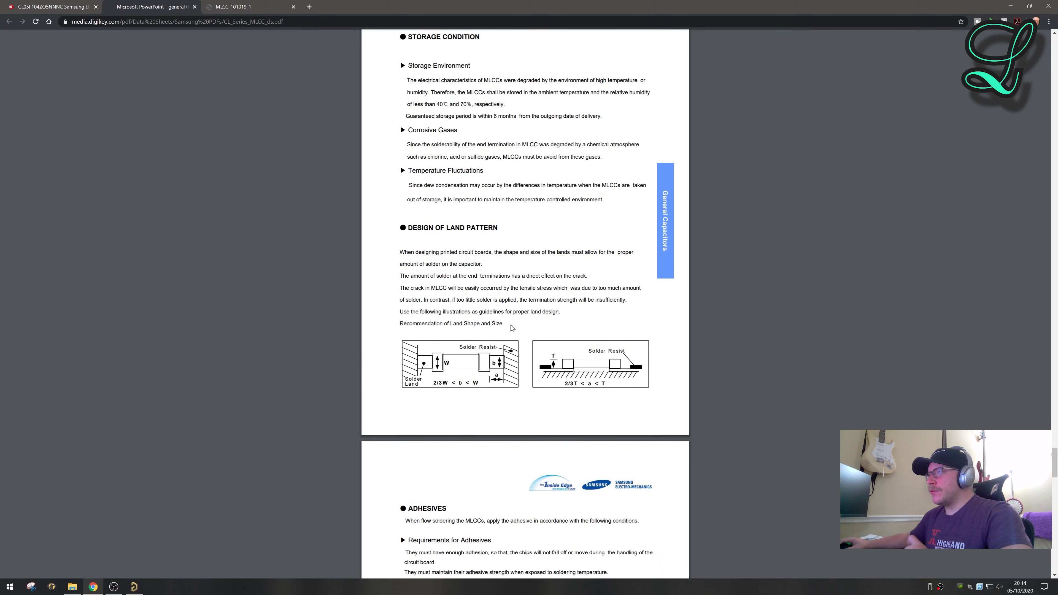
{"action": "left_click_drag", "start_coordinate": [395, 252], "coordinate": [505, 325]}
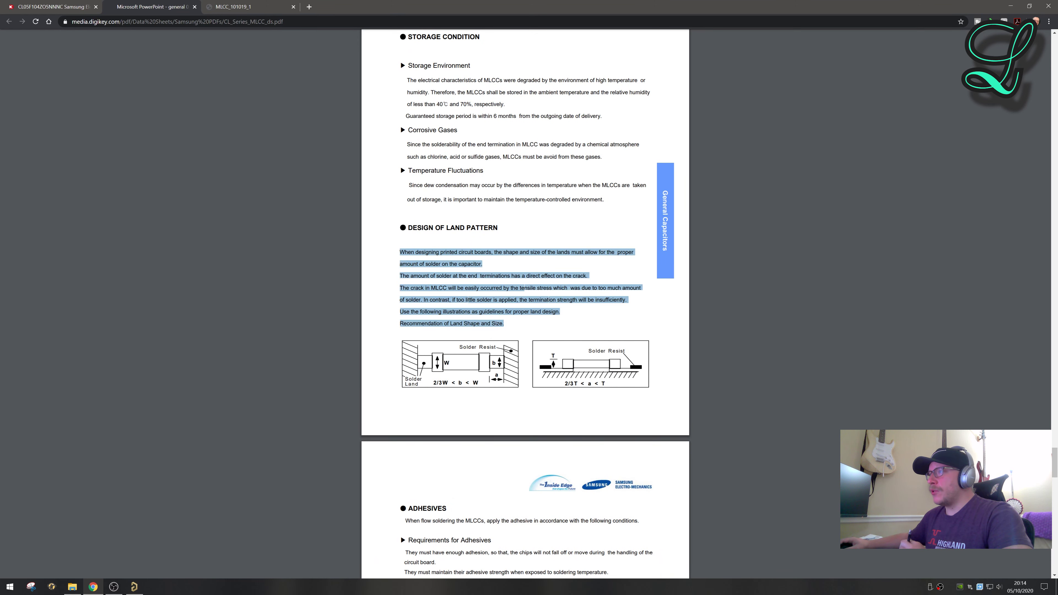
{"action": "left_click", "coordinate": [506, 325]}
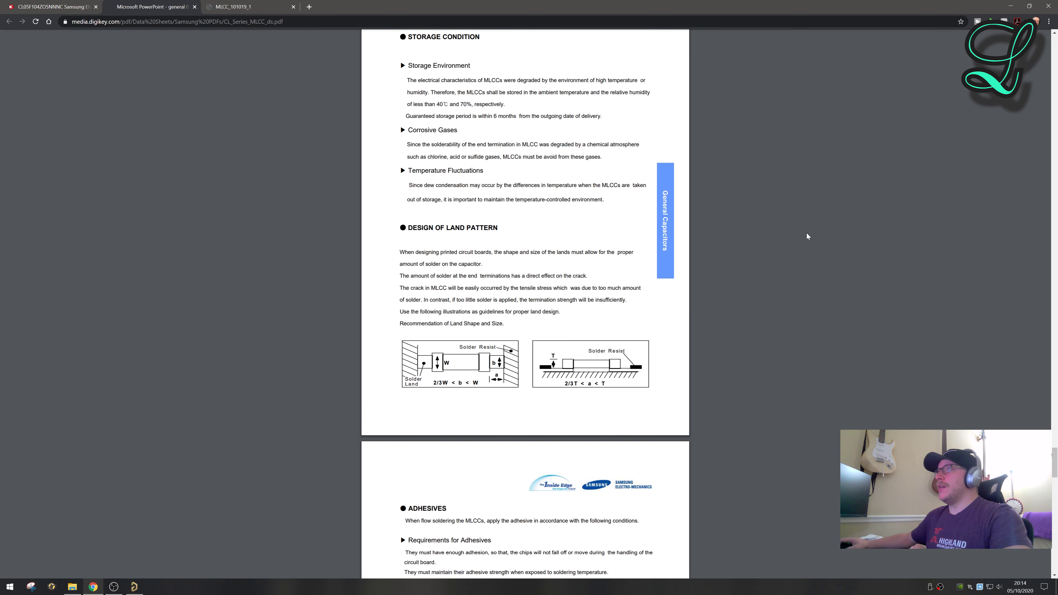
{"action": "left_click", "coordinate": [1011, 7]}
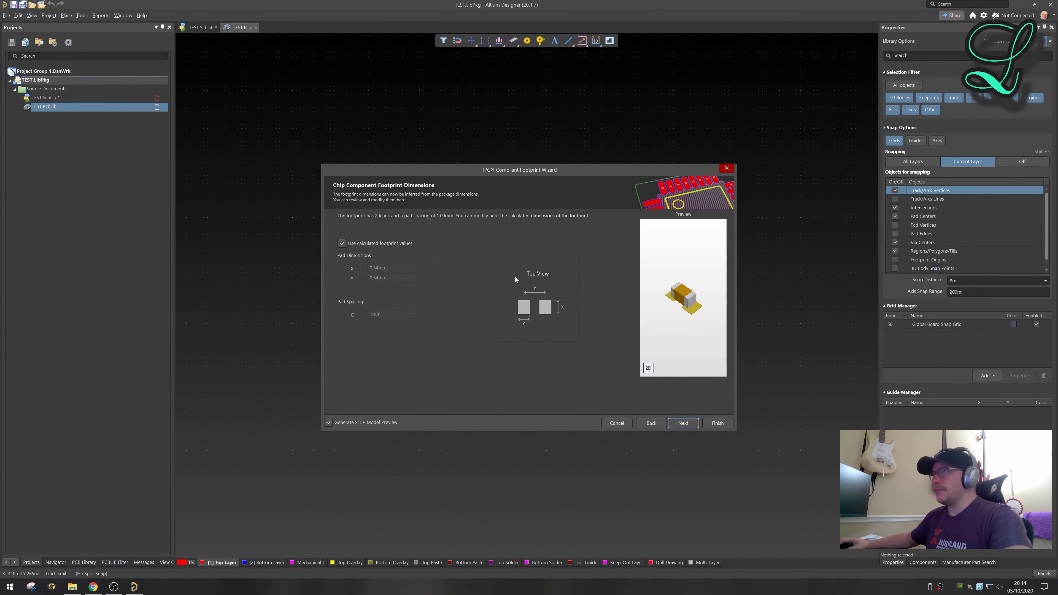
Accept the calculated footprint dimensions, courtyard data and suggested name, and generate the footprint with an embedded STEP model in the current PcbLib file
{"action": "left_click", "coordinate": [684, 424]}
{"action": "left_click", "coordinate": [683, 425]}
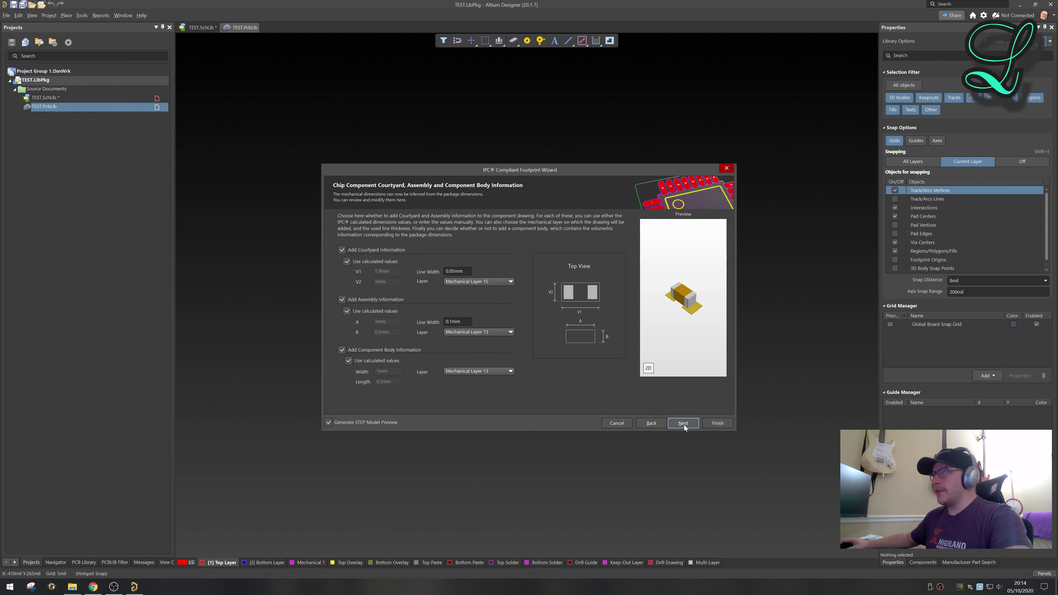
{"action": "left_click", "coordinate": [684, 425]}
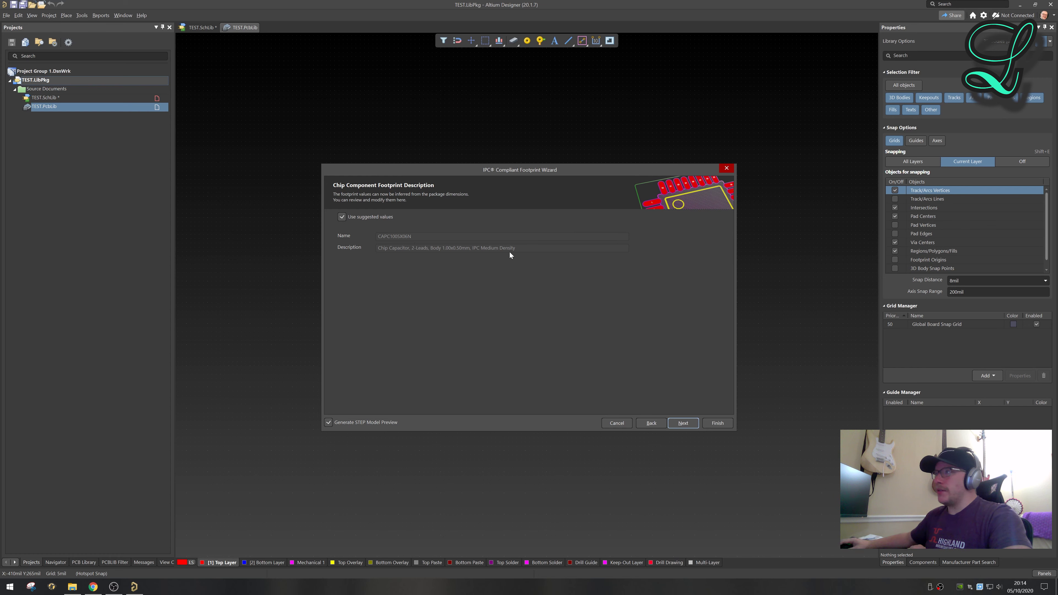
{"action": "left_click", "coordinate": [694, 424]}
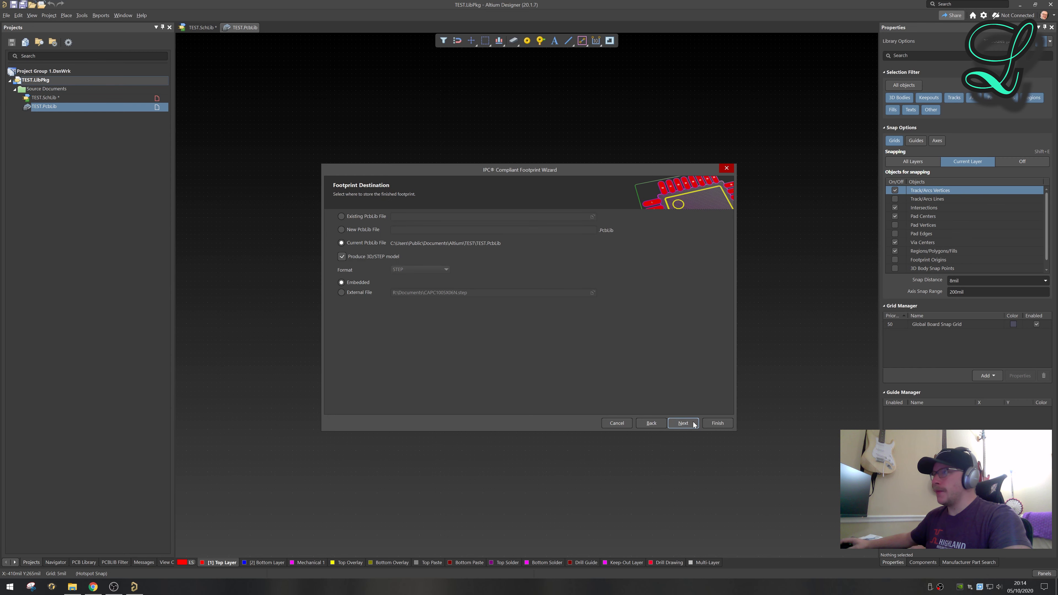
{"action": "left_click", "coordinate": [694, 423]}
{"action": "left_click", "coordinate": [712, 423]}
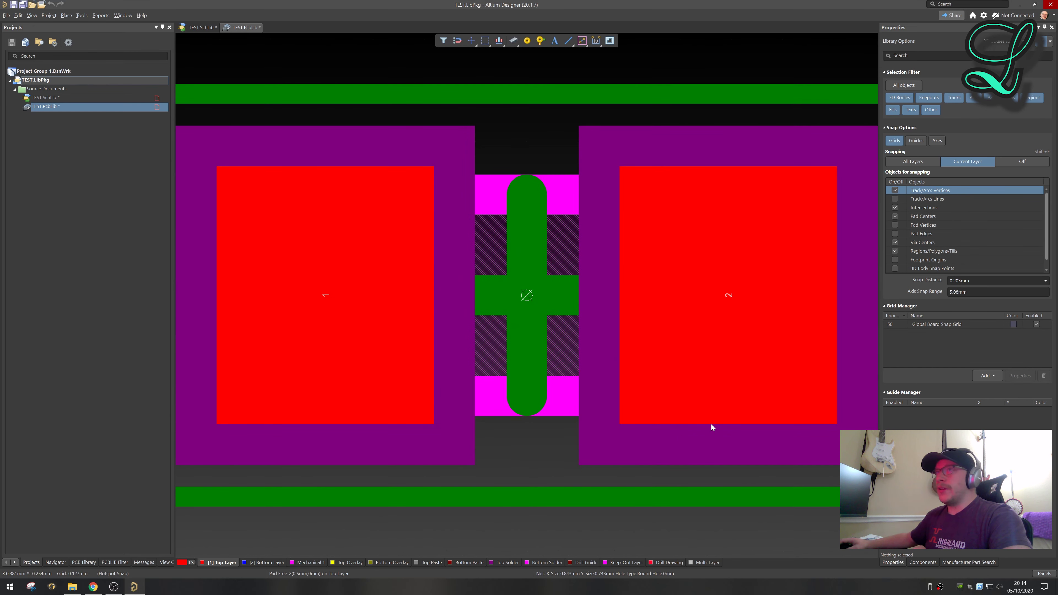
Inspect the generated capacitor footprint in 3D from above and below, and return to the 2D view
{"action": "scroll", "coordinate": [527, 296], "scroll_direction": "down", "scroll_amount": 6, "text": "ctrl"}
{"action": "key", "text": "3"}
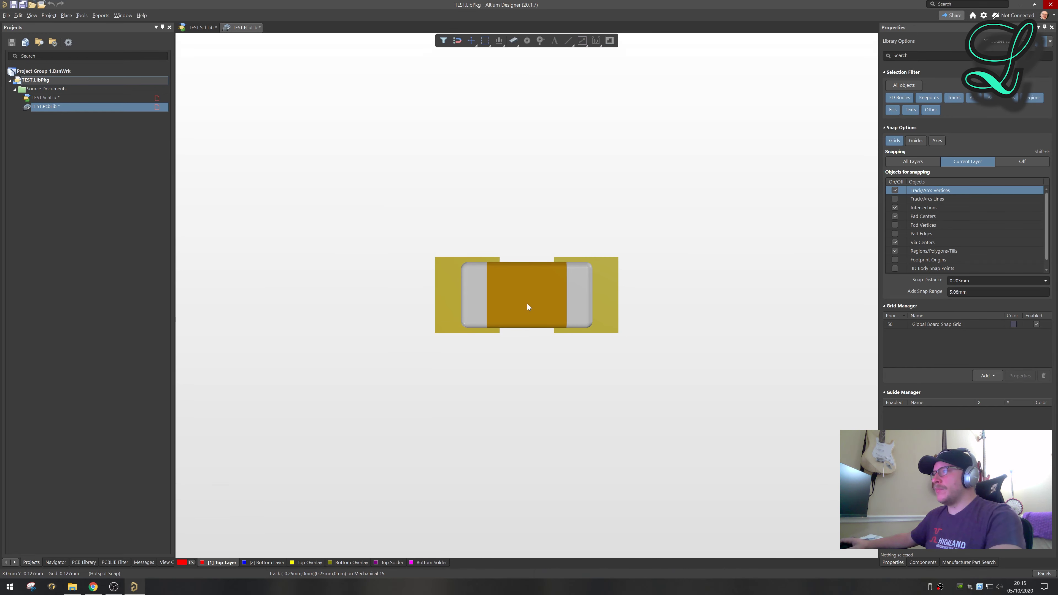
{"action": "right_click_drag", "start_coordinate": [527, 304], "coordinate": [546, 69], "text": "shift"}
{"action": "scroll", "coordinate": [511, 327], "scroll_direction": "up", "scroll_amount": 4, "text": "ctrl"}
{"action": "right_click_drag", "start_coordinate": [489, 340], "coordinate": [552, 119], "text": "shift"}
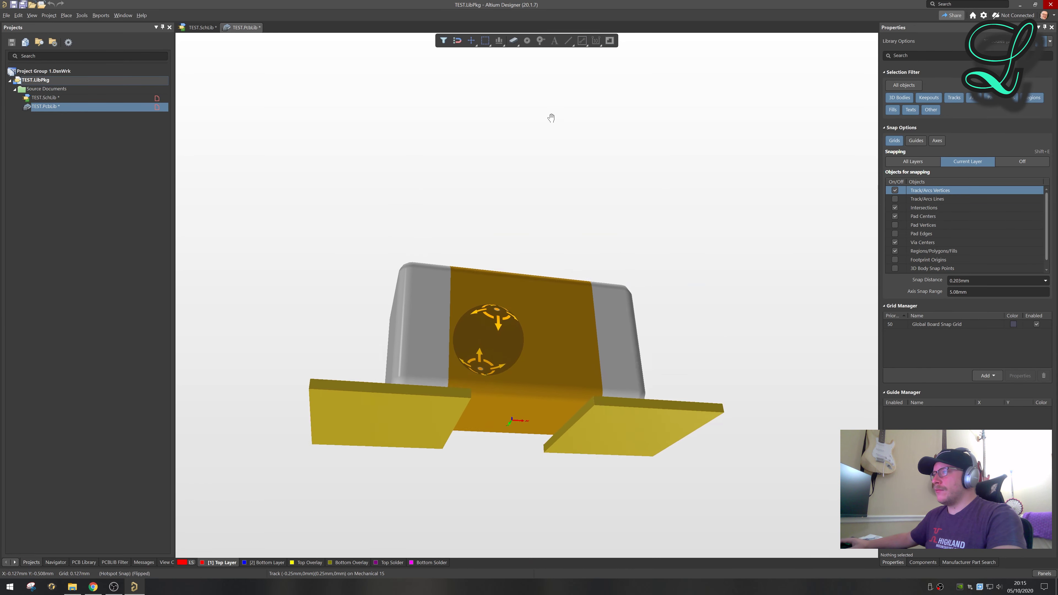
{"action": "key", "text": "2"}
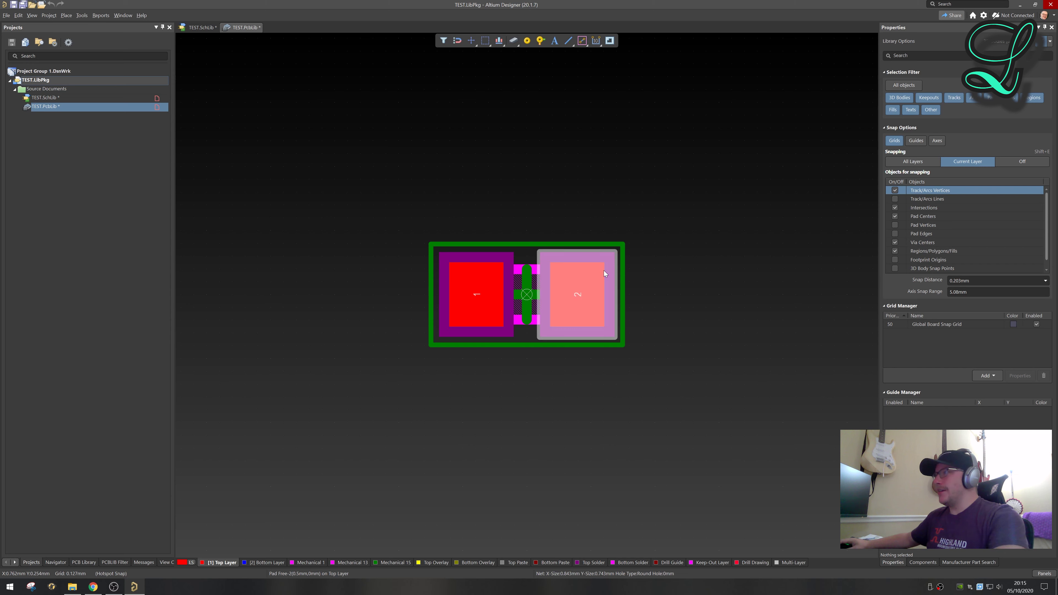
Set a manual solder mask expansion of 0.05 mm on both pads of the capacitor footprint
{"action": "left_click", "coordinate": [459, 267], "text": "shift"}
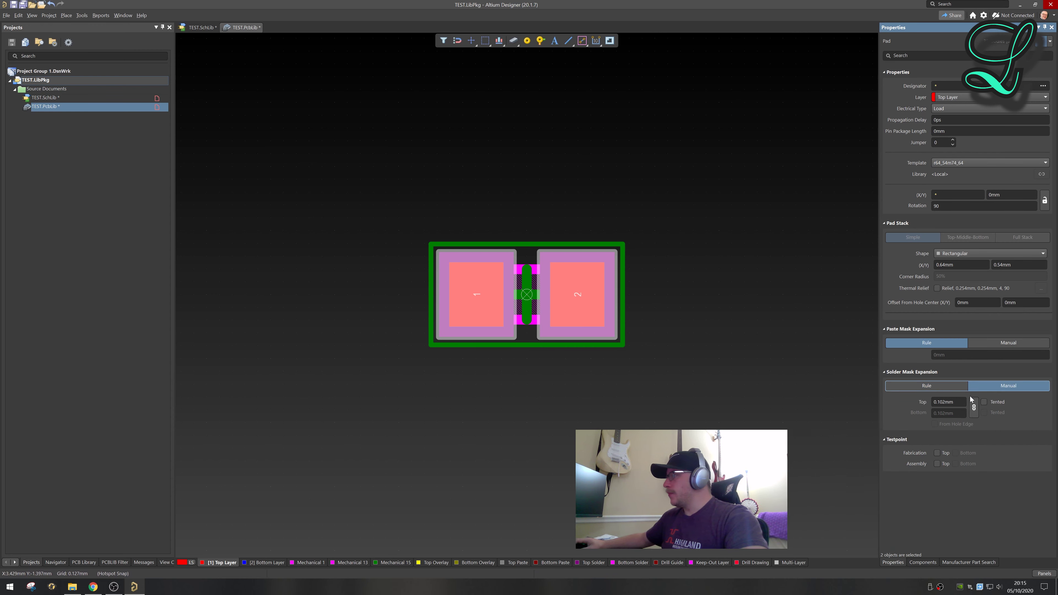
{"action": "left_click", "coordinate": [1009, 385]}
{"action": "left_click", "coordinate": [948, 402]}
{"action": "type", "text": "0.05"}
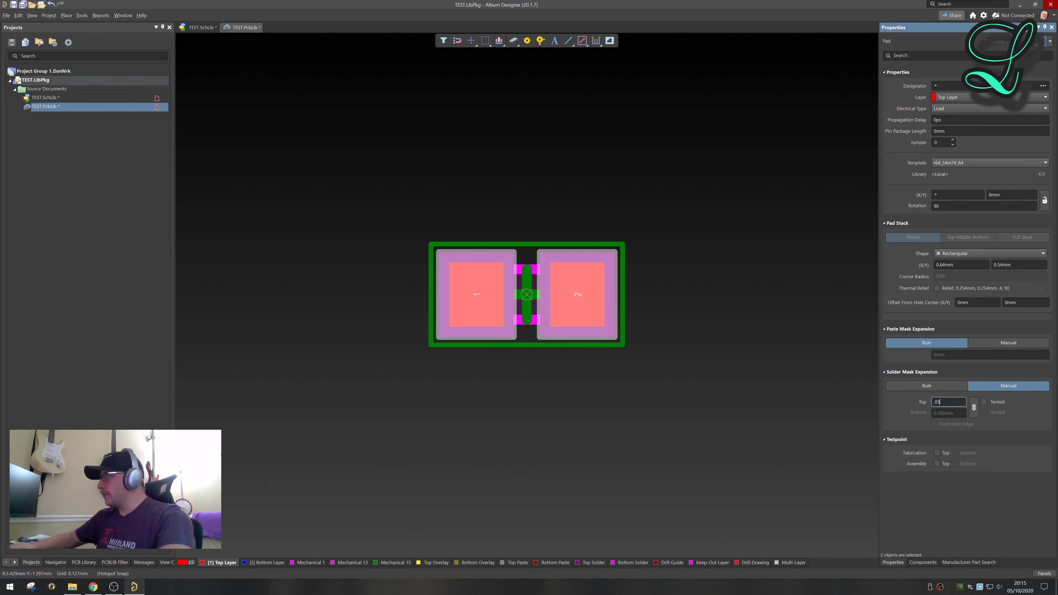
{"action": "key", "text": "Return"}
{"action": "left_click", "coordinate": [704, 260]}
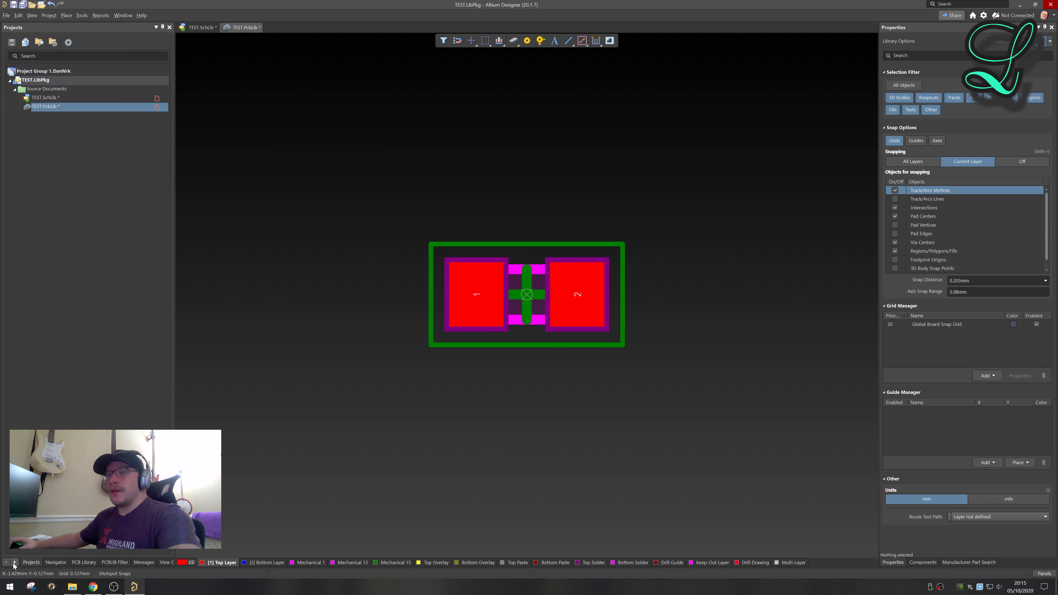
Start another chip capacitor footprint with the IPC Compliant Footprint Wizard, accept the existing package dimensions and enable the STEP model preview
{"action": "left_click", "coordinate": [81, 564]}
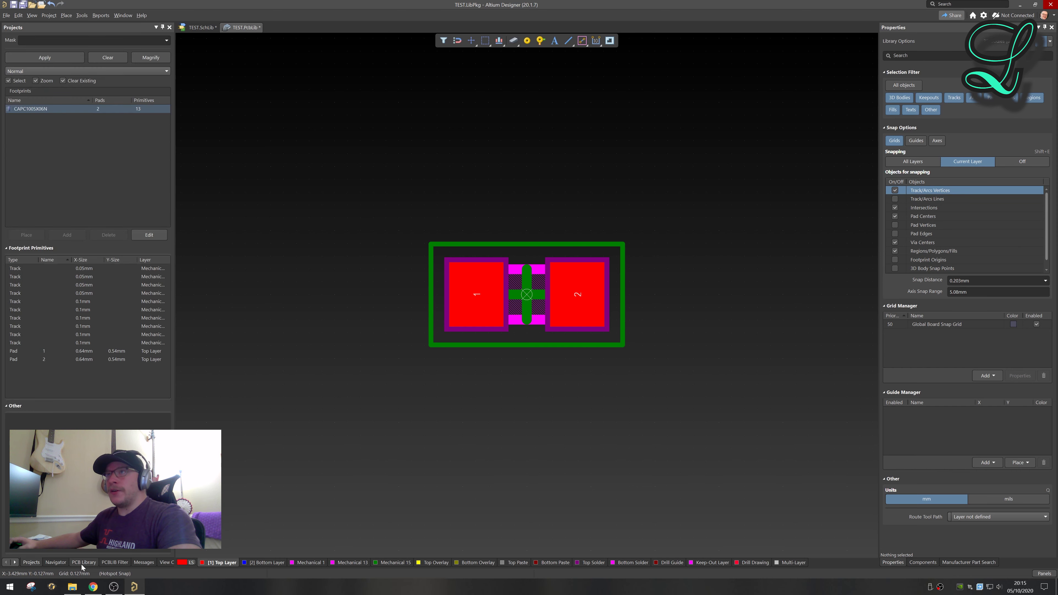
{"action": "left_click", "coordinate": [45, 109]}
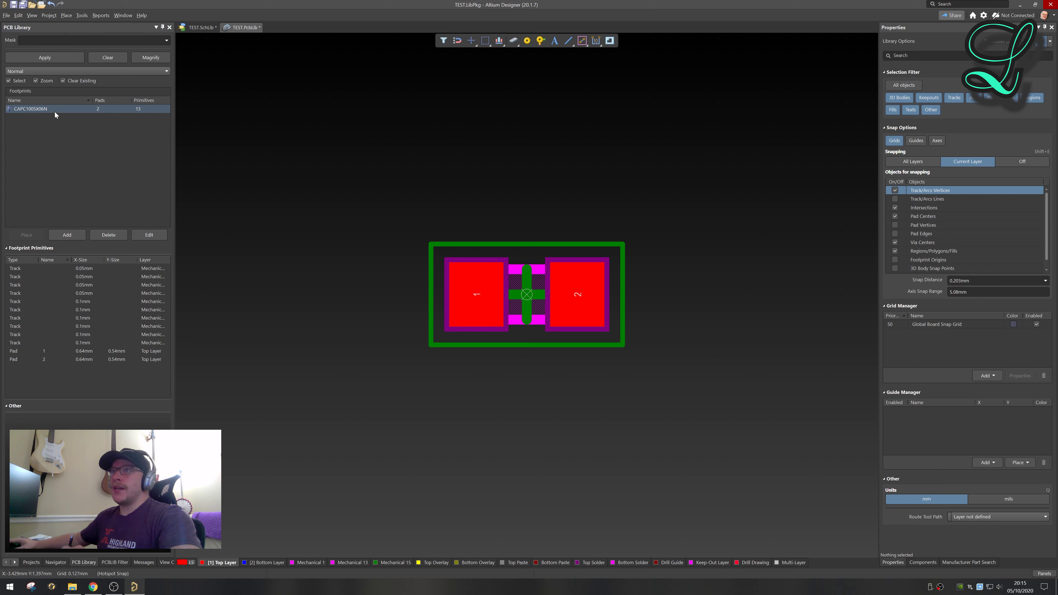
{"action": "left_click", "coordinate": [82, 15]}
{"action": "left_click", "coordinate": [91, 36]}
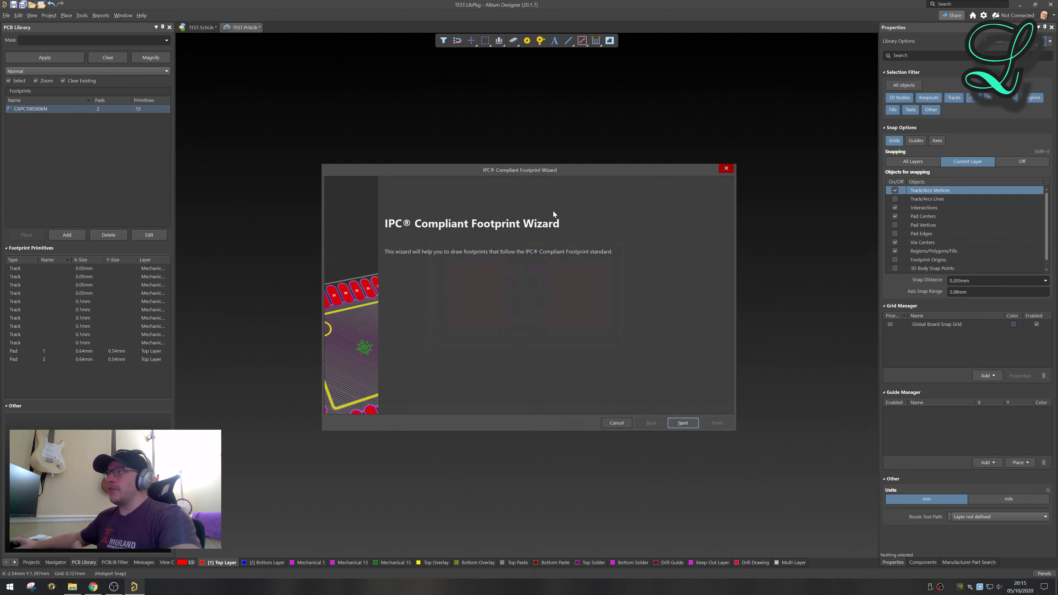
{"action": "left_click", "coordinate": [687, 424]}
{"action": "left_click", "coordinate": [683, 423]}
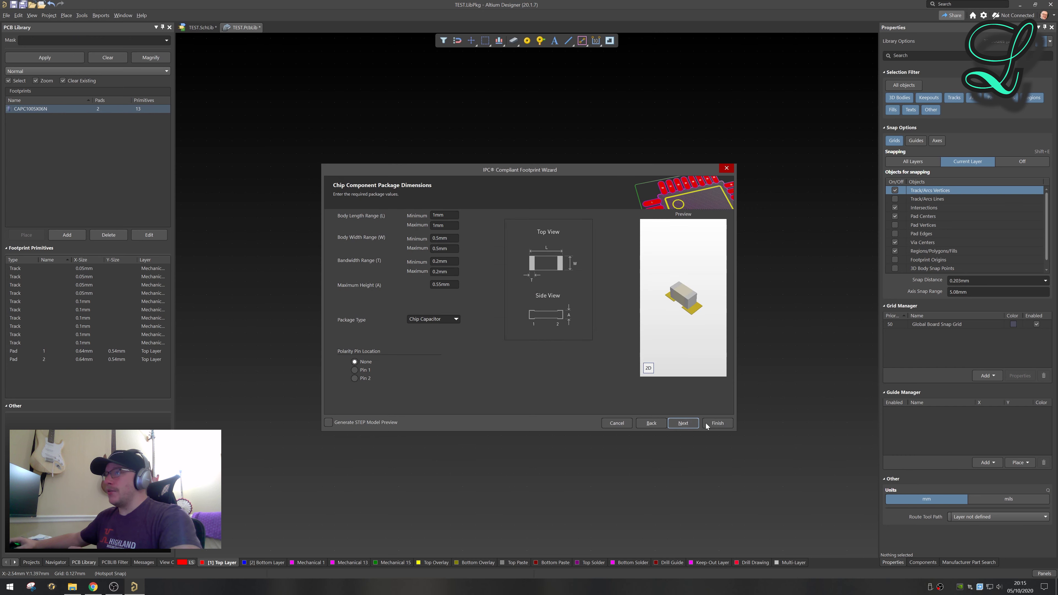
{"action": "left_click", "coordinate": [329, 424]}
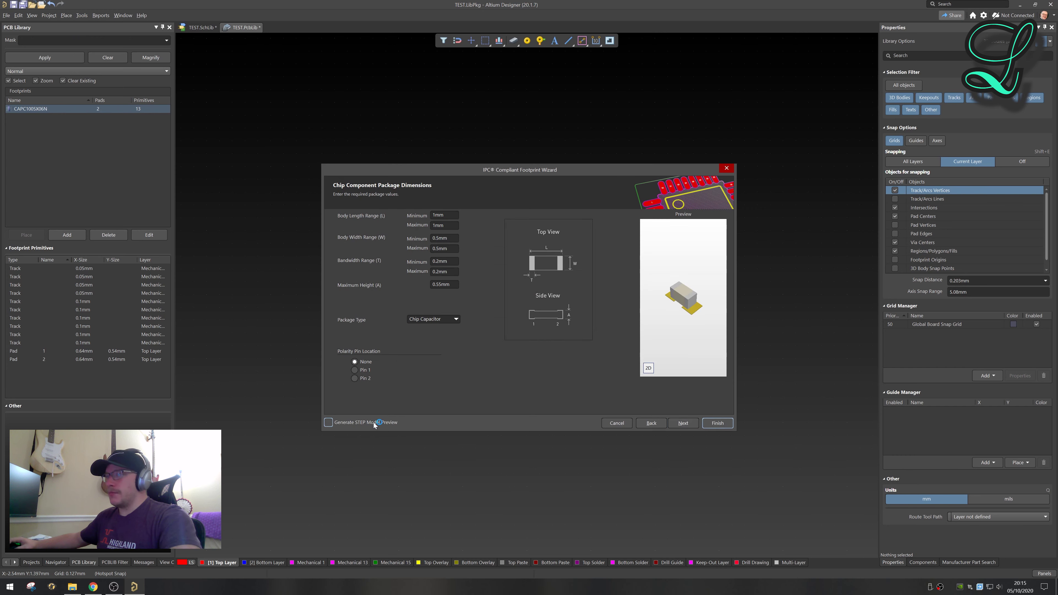
{"action": "left_click", "coordinate": [684, 423]}
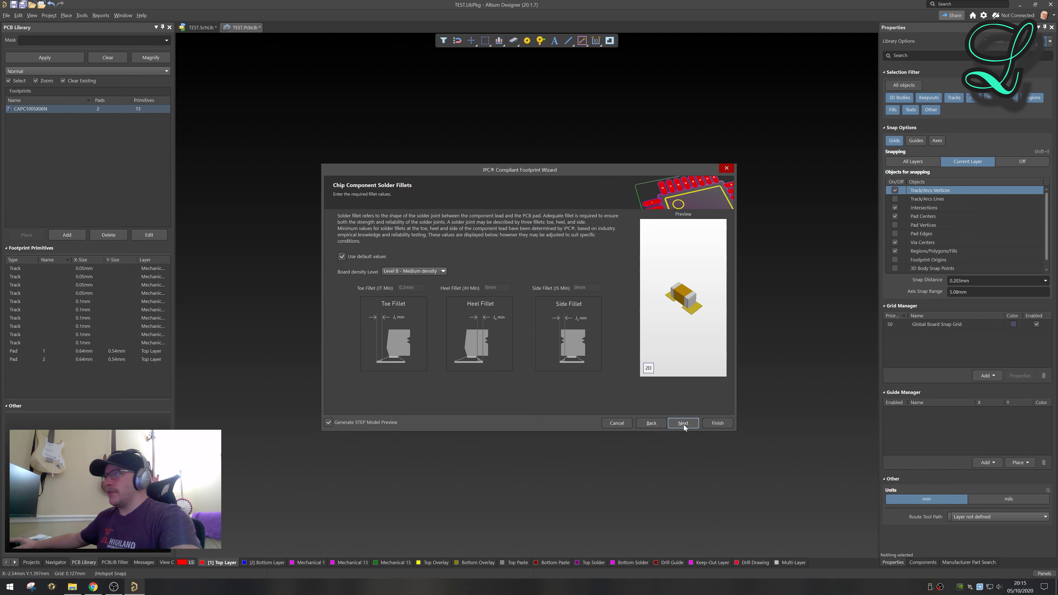
Set the board density to Level A - Low density, keep the remaining wizard defaults and generate the footprint with an embedded STEP model
{"action": "left_click", "coordinate": [429, 270]}
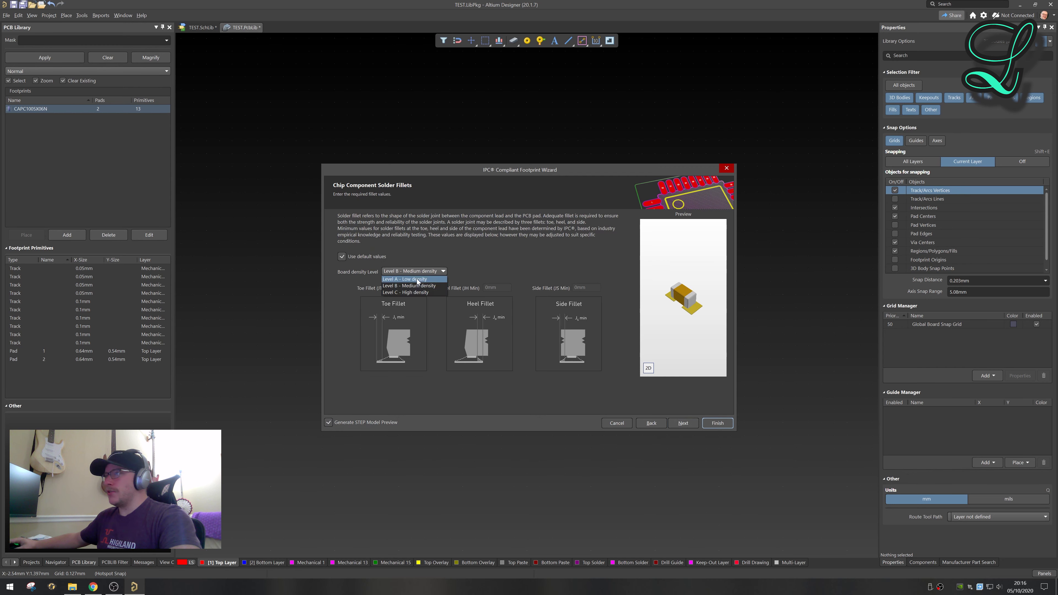
{"action": "left_click", "coordinate": [417, 280]}
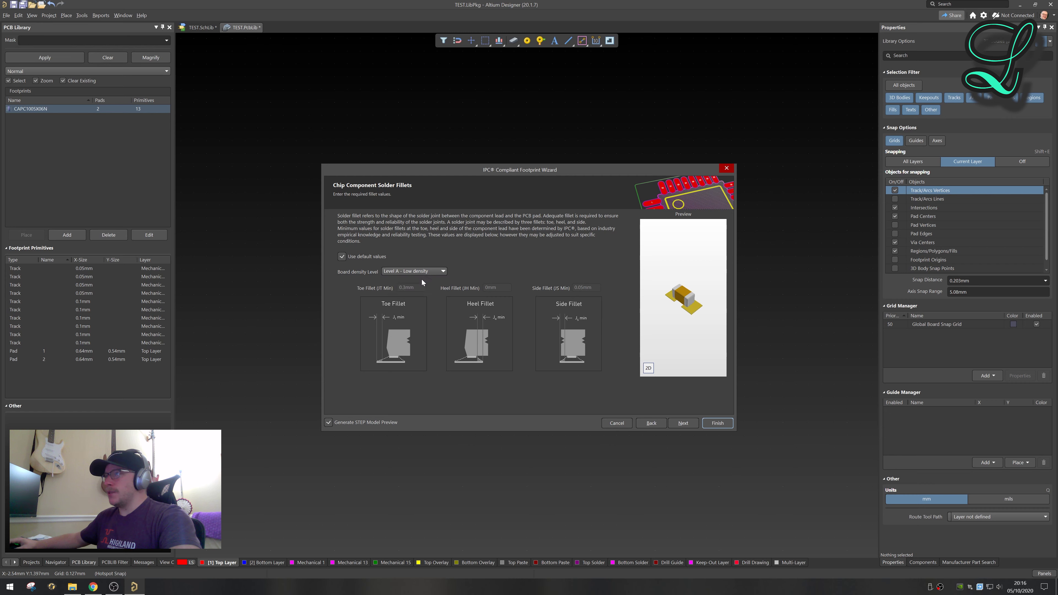
{"action": "left_click", "coordinate": [685, 424]}
{"action": "left_click", "coordinate": [683, 424]}
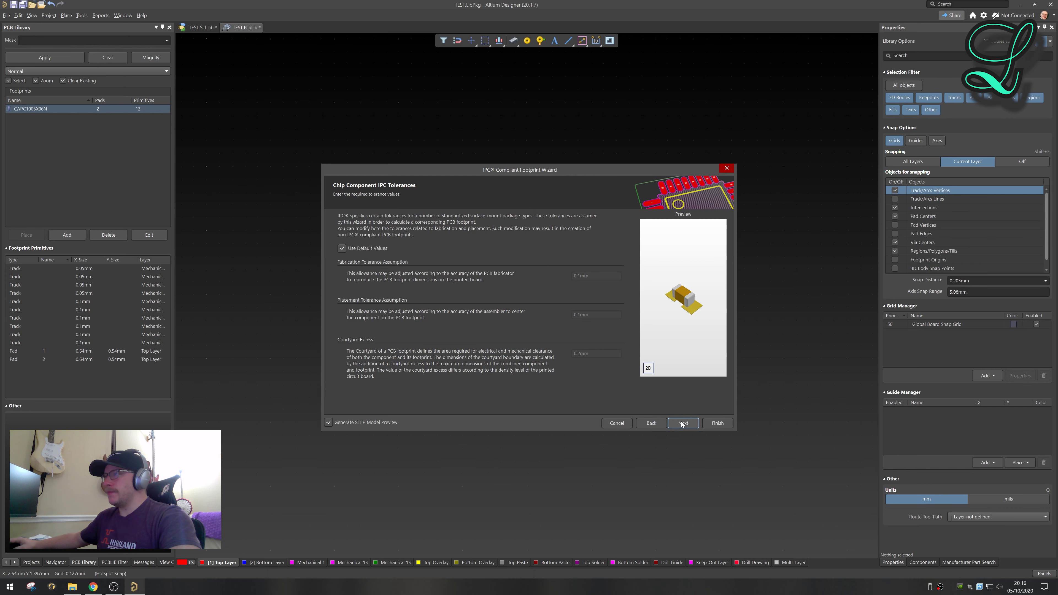
{"action": "left_click", "coordinate": [682, 424]}
{"action": "left_click", "coordinate": [683, 424]}
{"action": "left_click", "coordinate": [682, 424]}
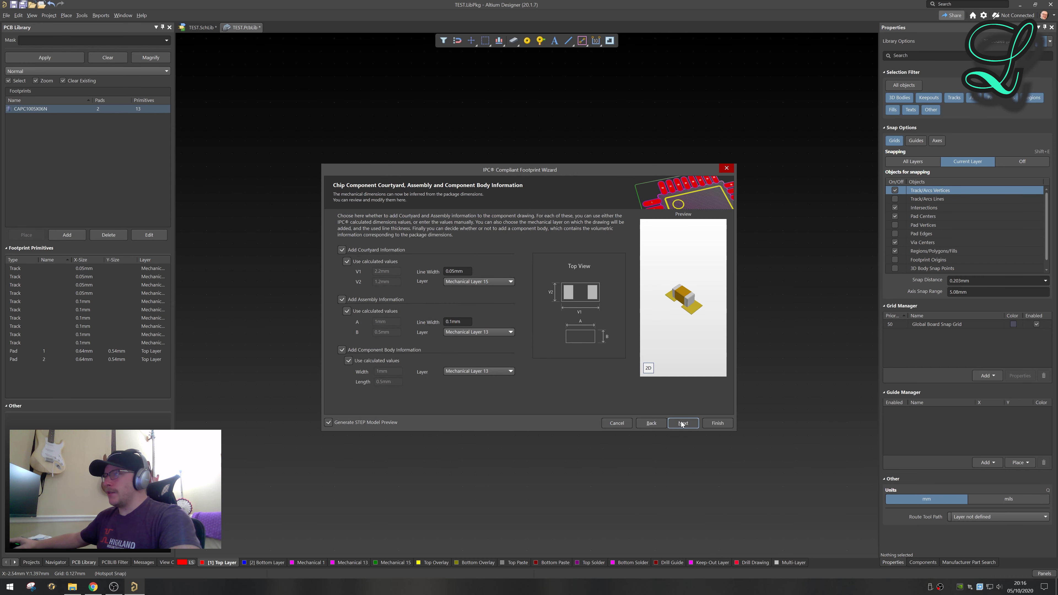
{"action": "left_click", "coordinate": [683, 423]}
{"action": "left_click", "coordinate": [682, 424]}
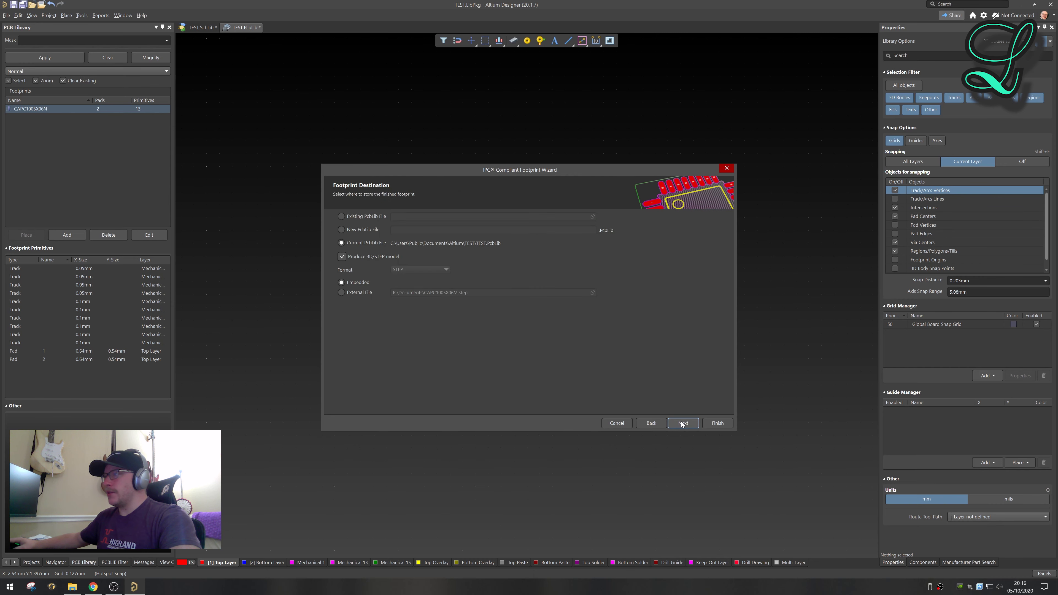
{"action": "left_click", "coordinate": [717, 423]}
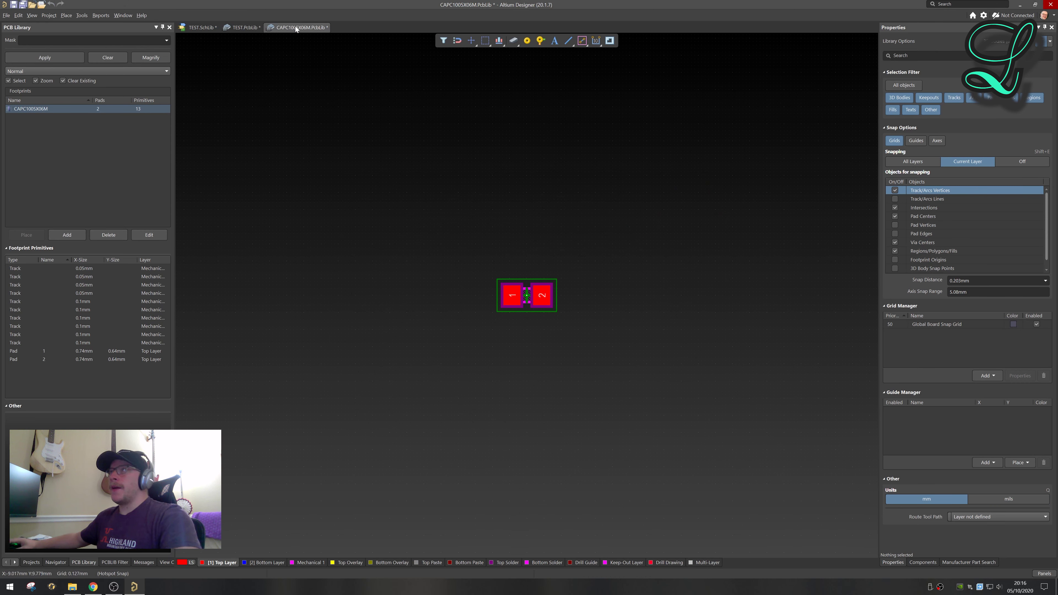
Copy the low-density capacitor footprint from its separate library and paste it into TEST.PcbLib
{"action": "right_click", "coordinate": [50, 110]}
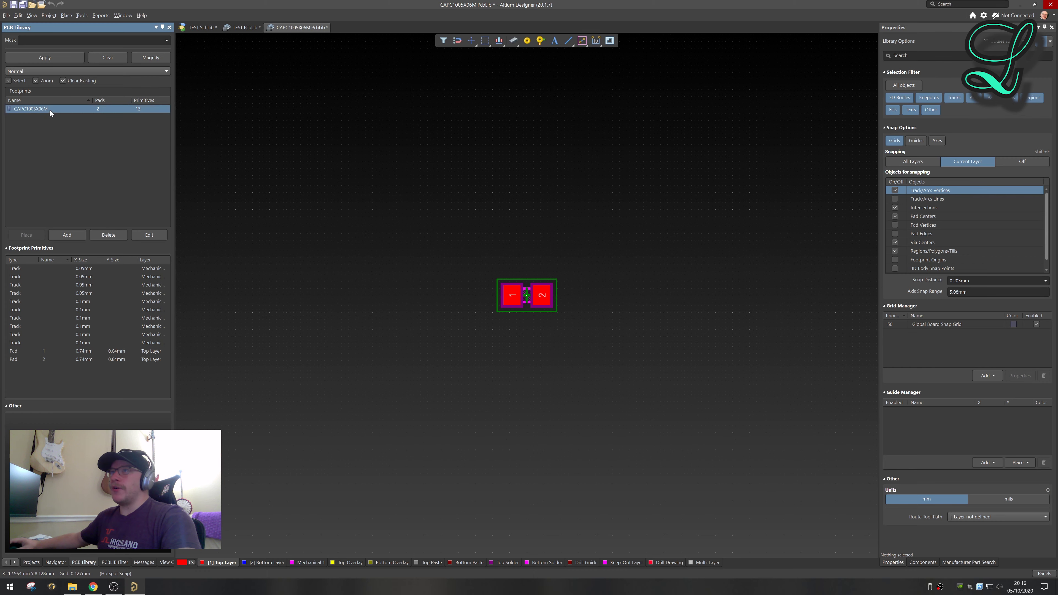
{"action": "left_click", "coordinate": [79, 148]}
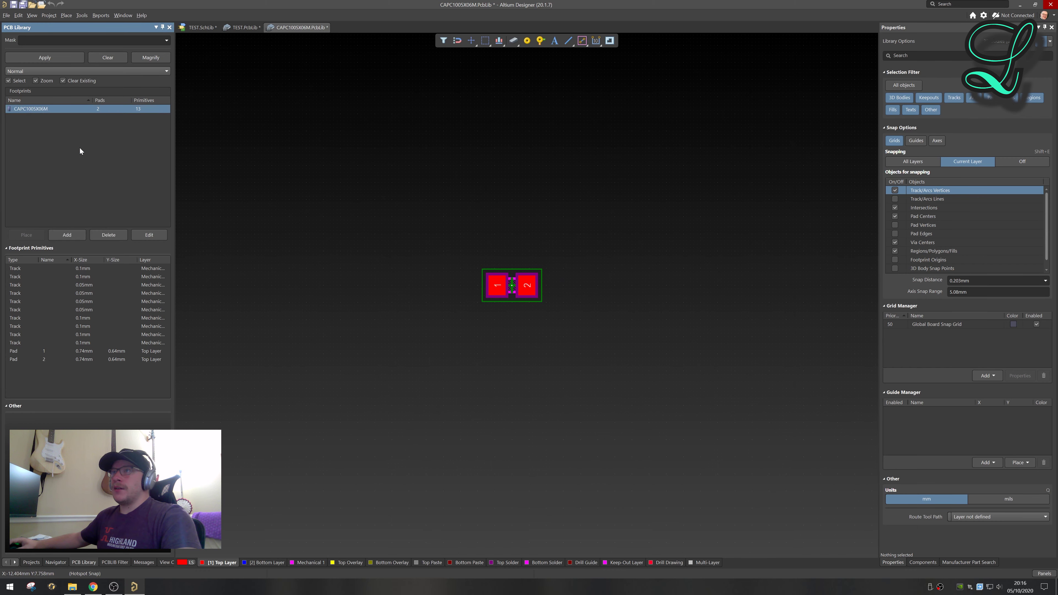
{"action": "right_click", "coordinate": [39, 108]}
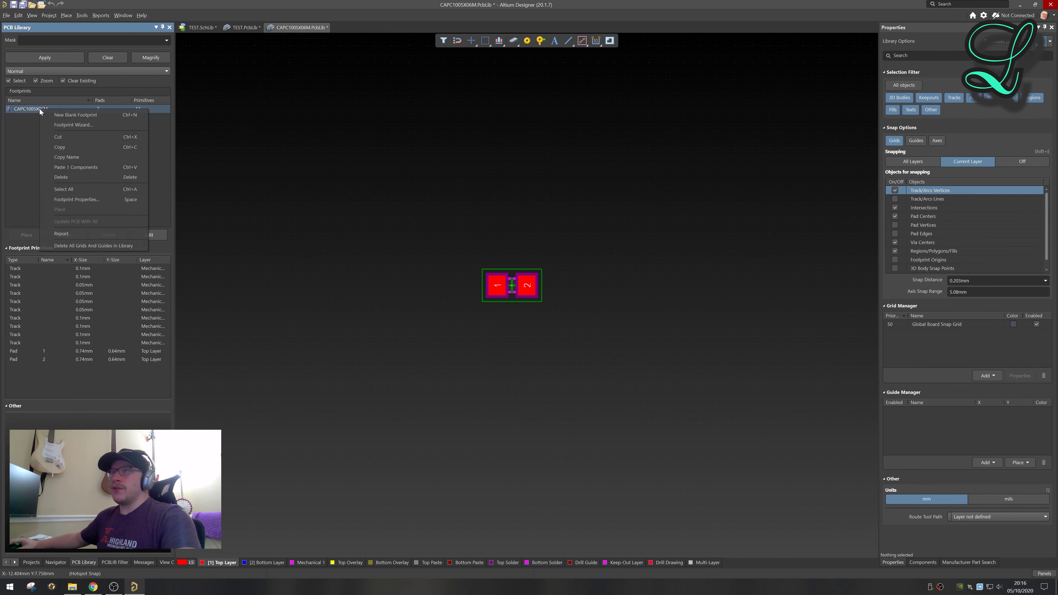
{"action": "left_click", "coordinate": [101, 151]}
{"action": "left_click", "coordinate": [247, 26]}
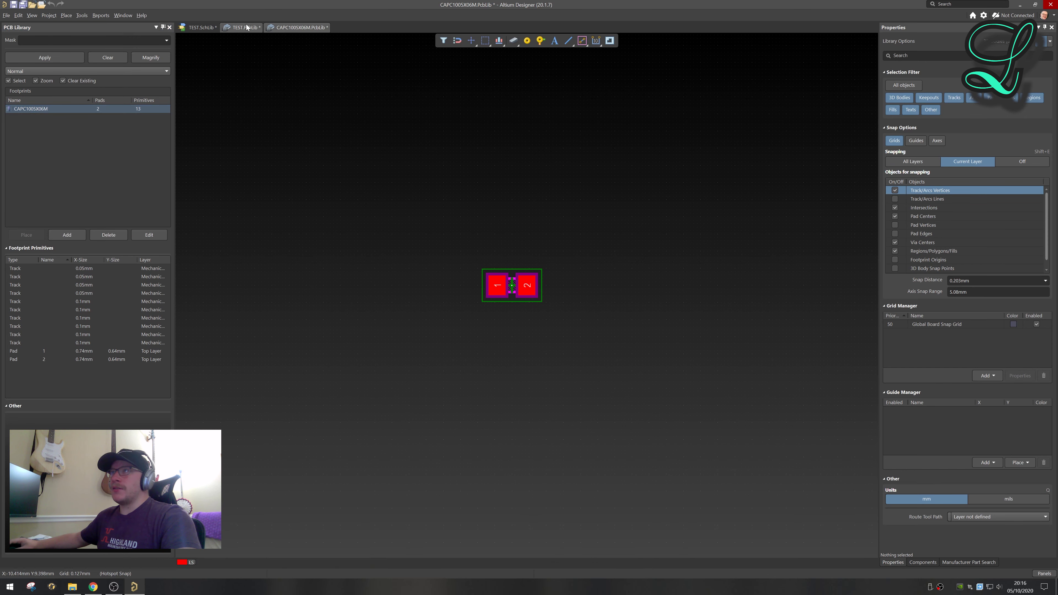
{"action": "right_click", "coordinate": [27, 150]}
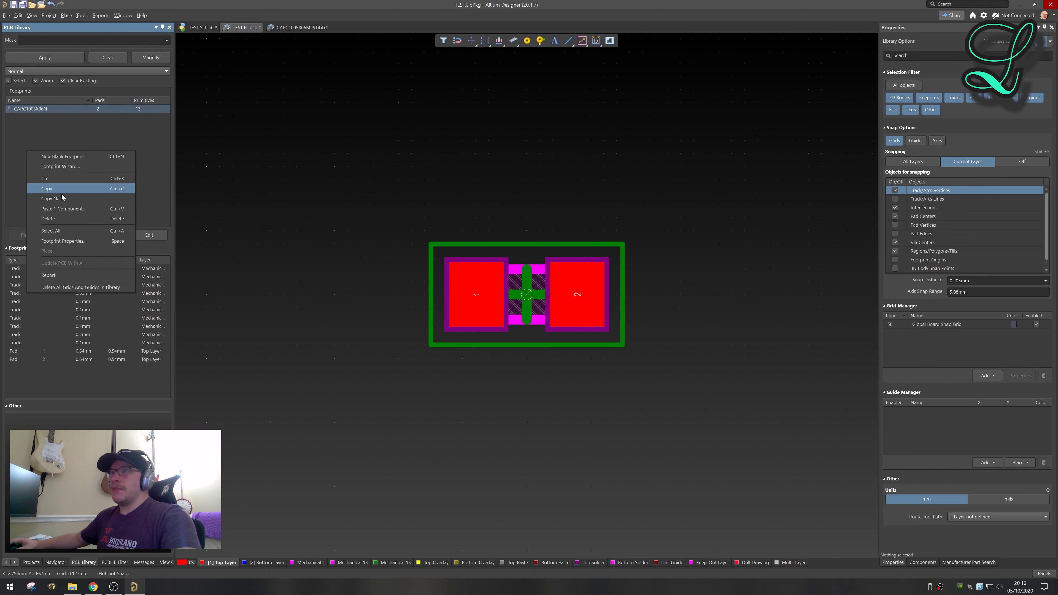
{"action": "left_click", "coordinate": [63, 210]}
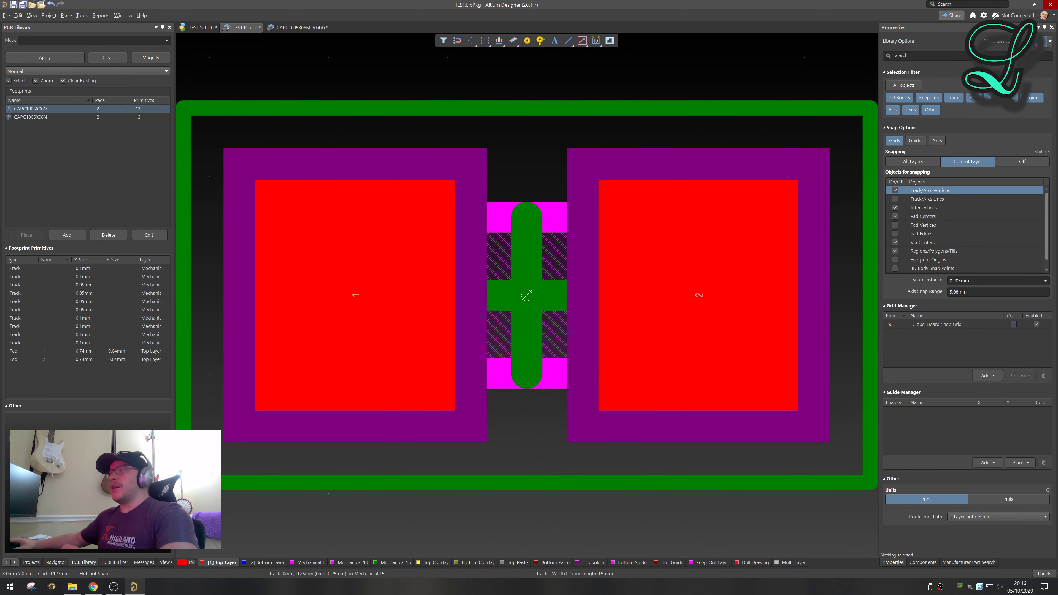
{"action": "scroll", "coordinate": [527, 296], "scroll_direction": "down", "scroll_amount": 2, "text": "ctrl"}
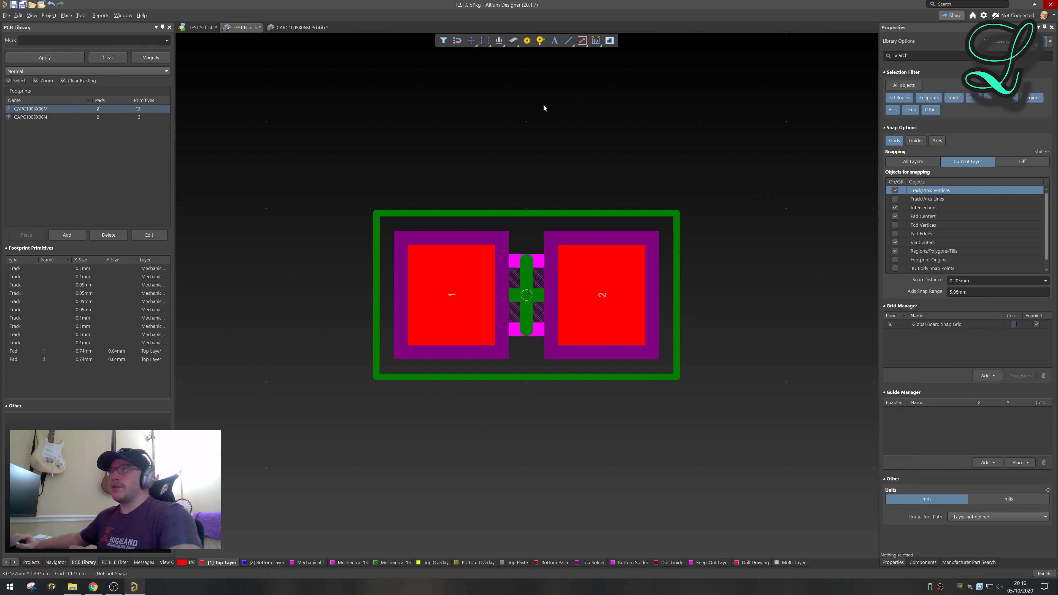
Close the separate CAPC1005X06M.PcbLib without saving it, and save TEST.PcbLib
{"action": "right_click", "coordinate": [301, 28]}
{"action": "left_click", "coordinate": [321, 34]}
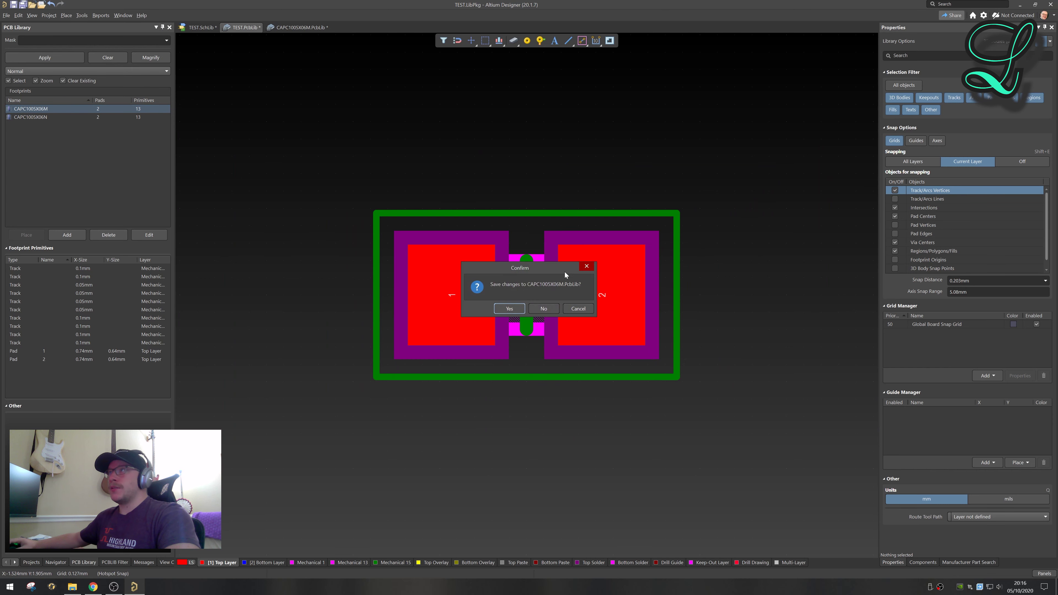
{"action": "left_click", "coordinate": [543, 308]}
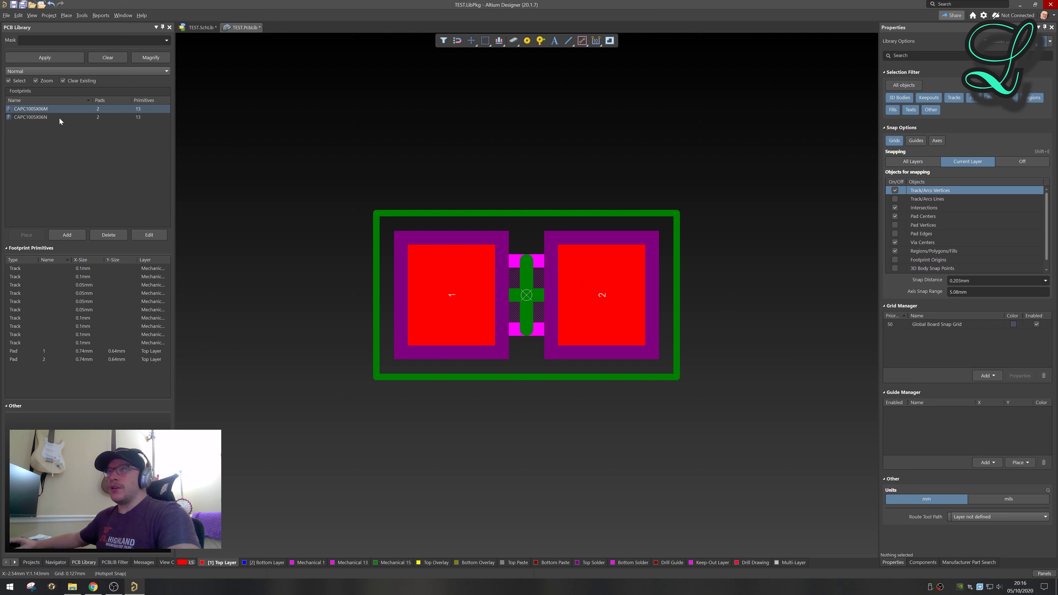
{"action": "scroll", "coordinate": [417, 108], "scroll_direction": "down", "scroll_amount": 1, "text": "ctrl"}
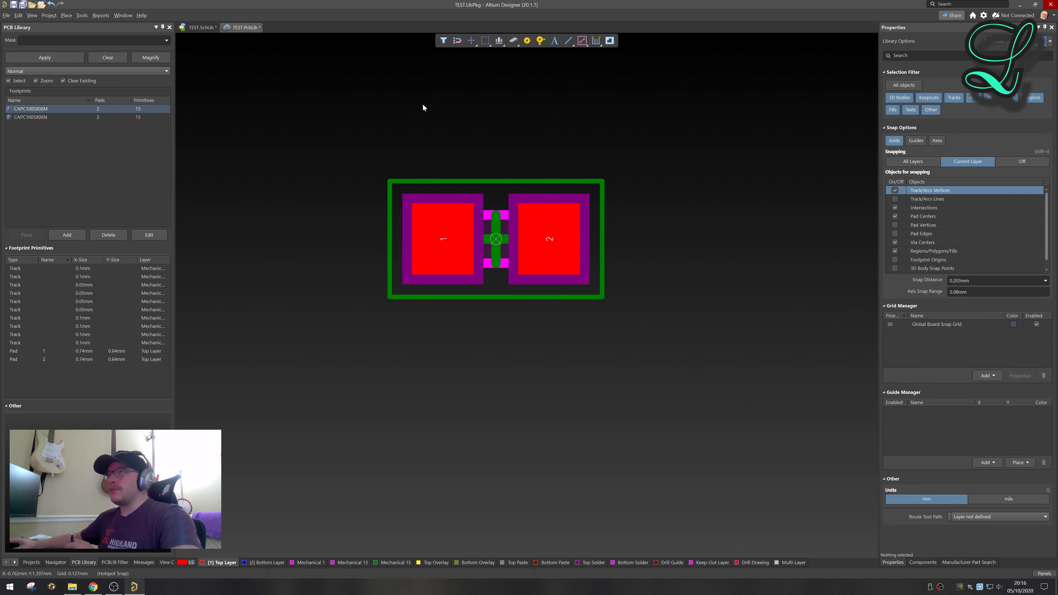
{"action": "left_click", "coordinate": [15, 5]}
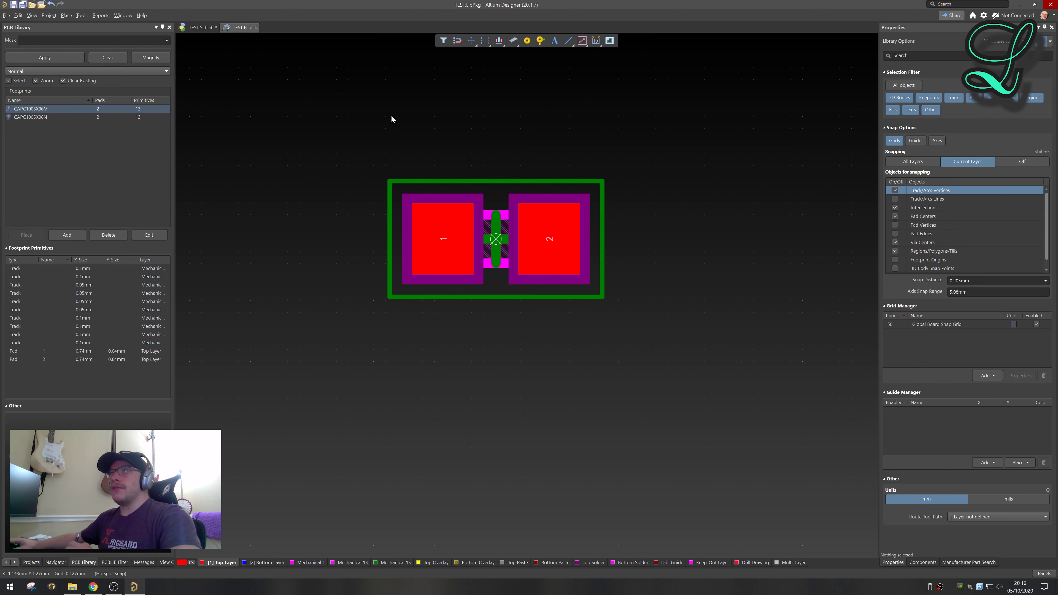
Open TEST.SchLib from the project to show the capacitor symbol and its model list
{"action": "left_click", "coordinate": [30, 562]}
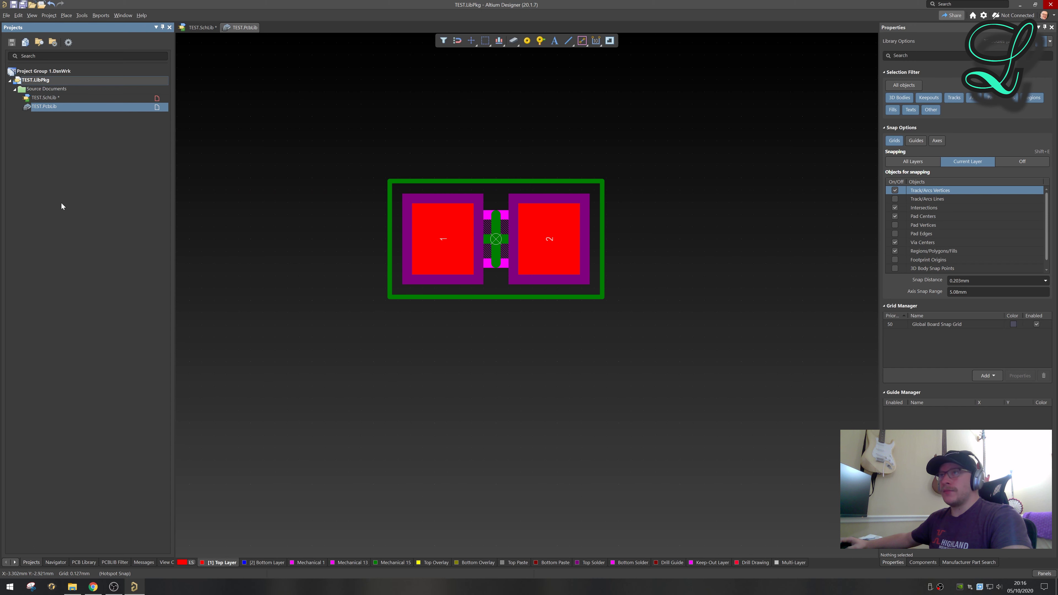
{"action": "double_click", "coordinate": [54, 98]}
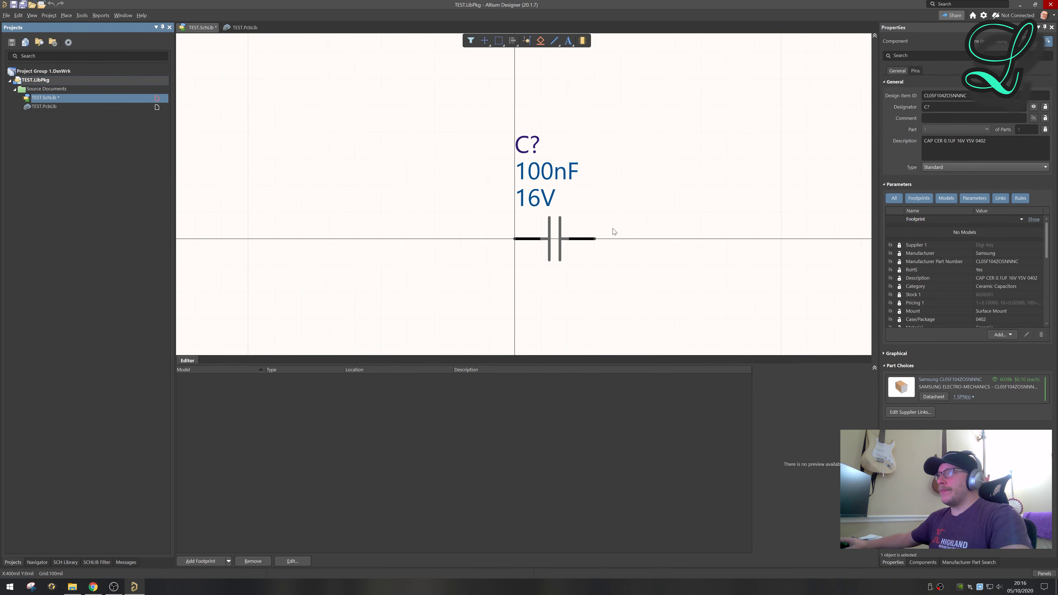
{"action": "right_click_drag", "start_coordinate": [612, 232], "coordinate": [600, 248]}
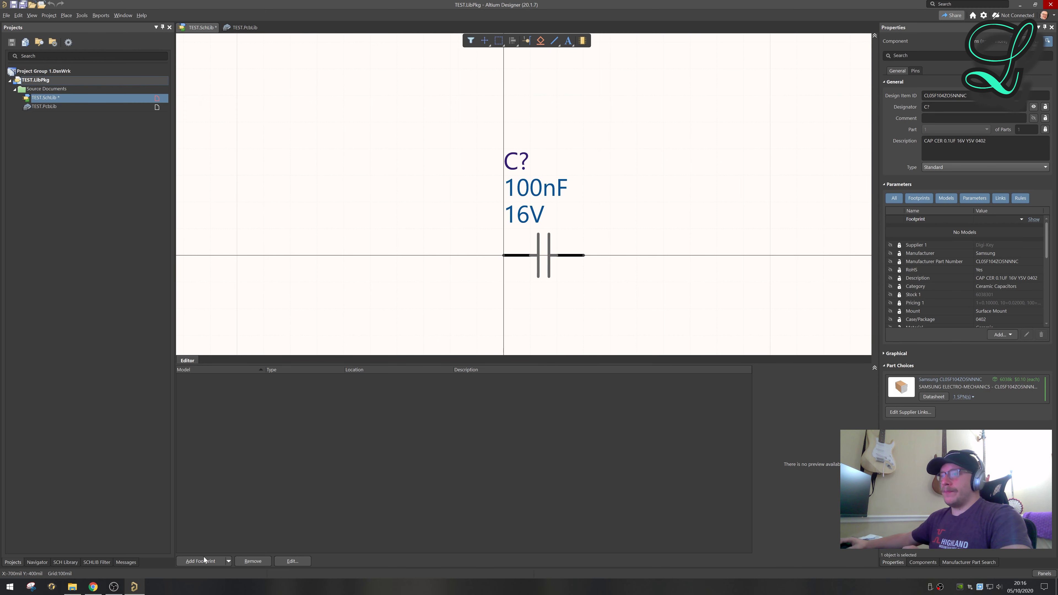
{"action": "left_click", "coordinate": [237, 28]}
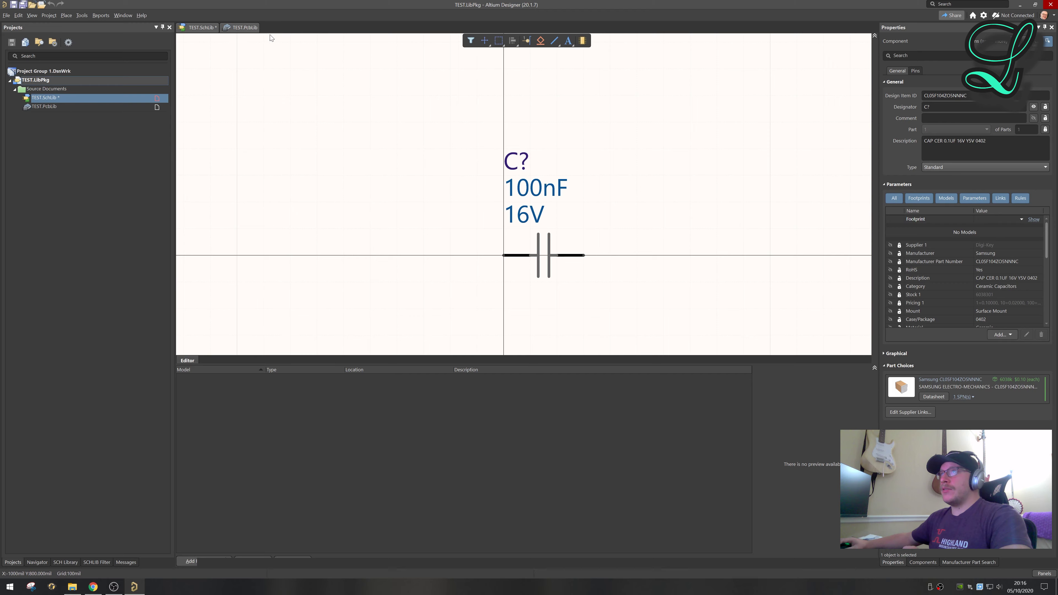
{"action": "key", "text": "ctrl+Tab"}
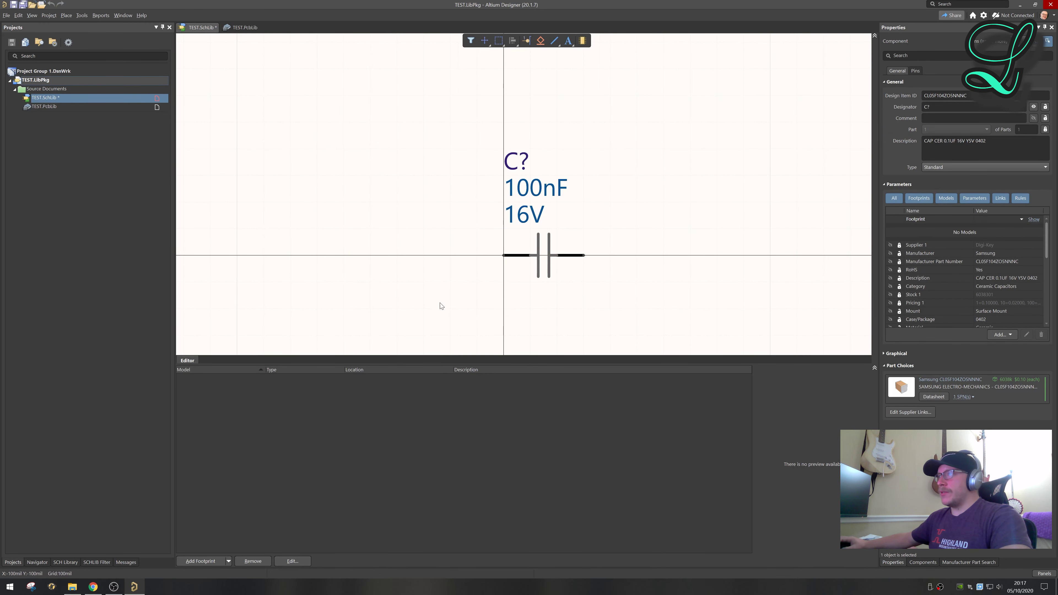
Compare the two capacitor footprints in TEST.PcbLib and add CAPC1005X06N to the capacitor symbol as a footprint model
{"action": "left_click", "coordinate": [191, 561]}
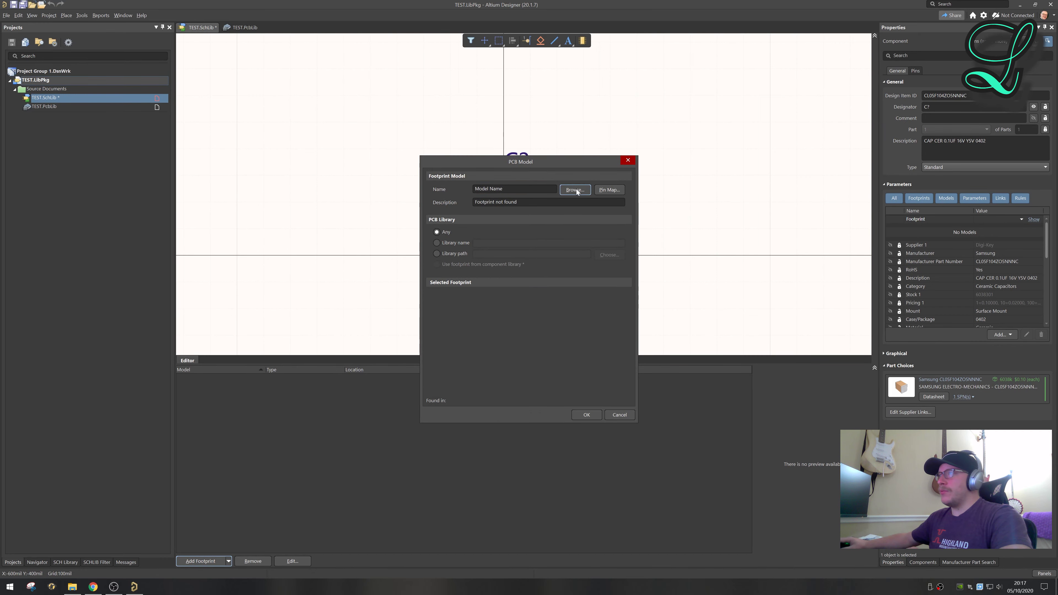
{"action": "left_click", "coordinate": [569, 189]}
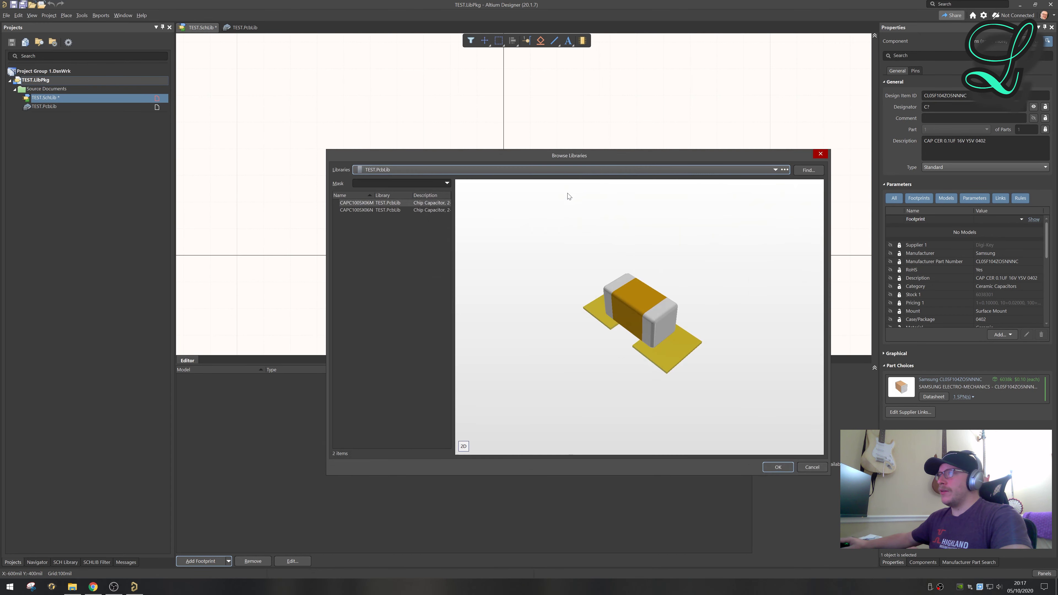
{"action": "left_click", "coordinate": [362, 211]}
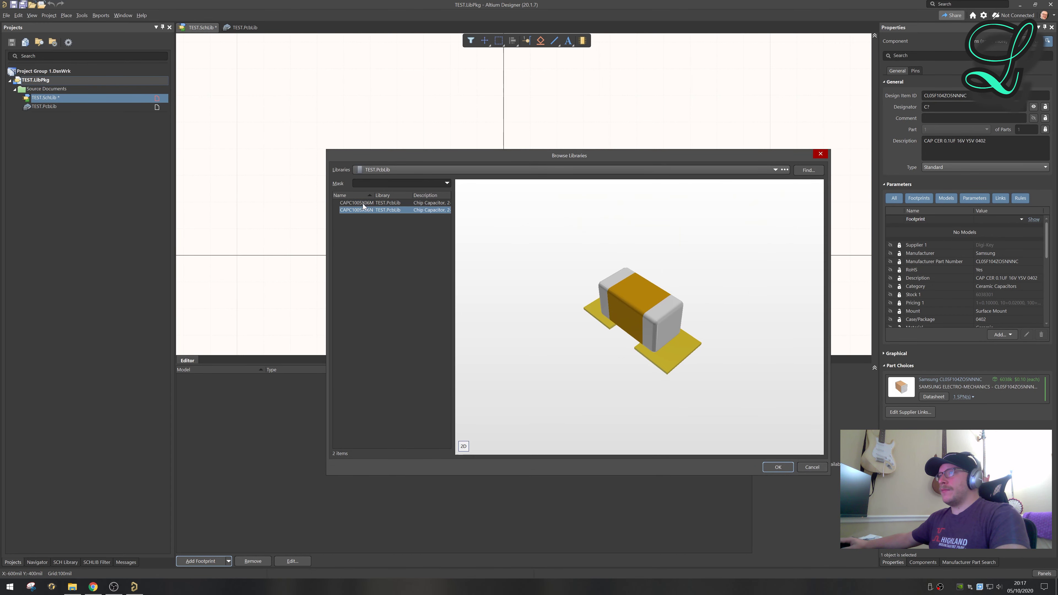
{"action": "left_click", "coordinate": [362, 204]}
{"action": "left_click", "coordinate": [359, 211]}
{"action": "left_click", "coordinate": [361, 204]}
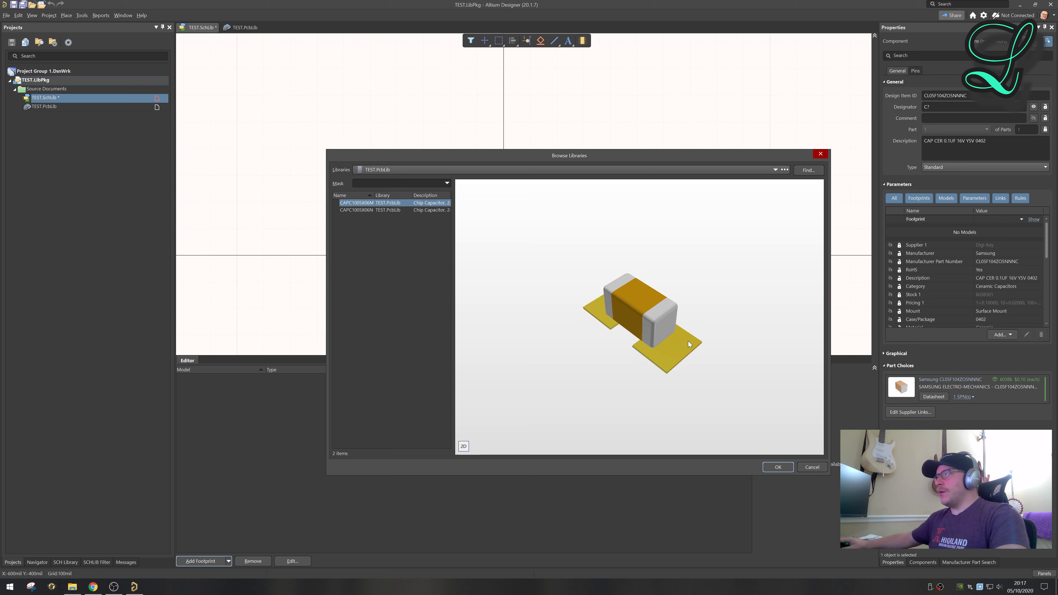
{"action": "left_click", "coordinate": [364, 210]}
{"action": "left_click", "coordinate": [364, 205]}
{"action": "left_click", "coordinate": [363, 211]}
{"action": "left_click", "coordinate": [785, 467]}
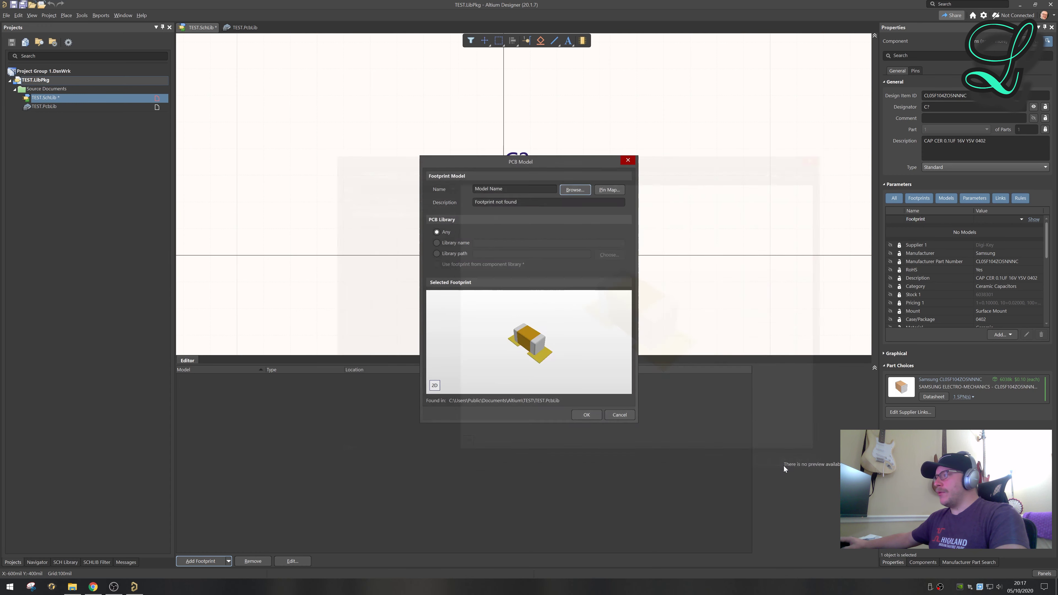
{"action": "left_click", "coordinate": [583, 415]}
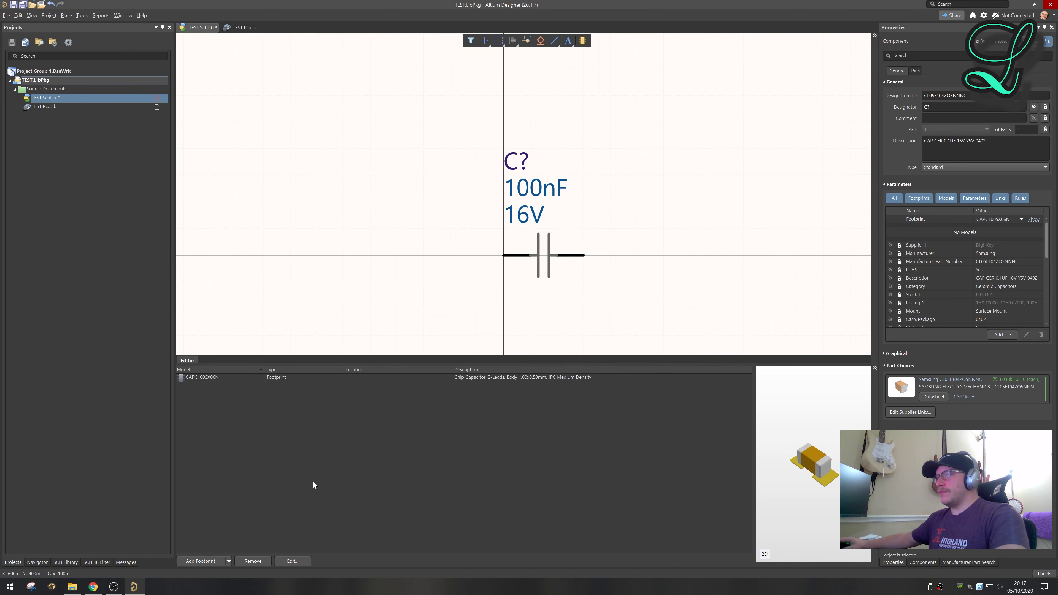
Add the low-density CAPC1005X06M footprint from TEST.PcbLib to the capacitor symbol as a second footprint model
{"action": "left_click", "coordinate": [202, 561]}
{"action": "left_click", "coordinate": [572, 192]}
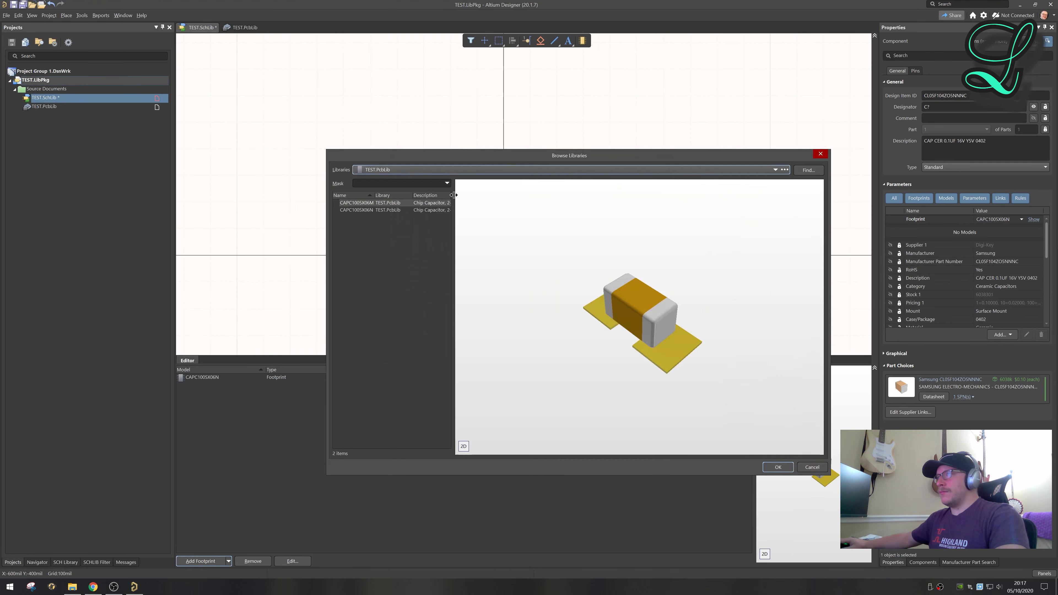
{"action": "left_click", "coordinate": [778, 466]}
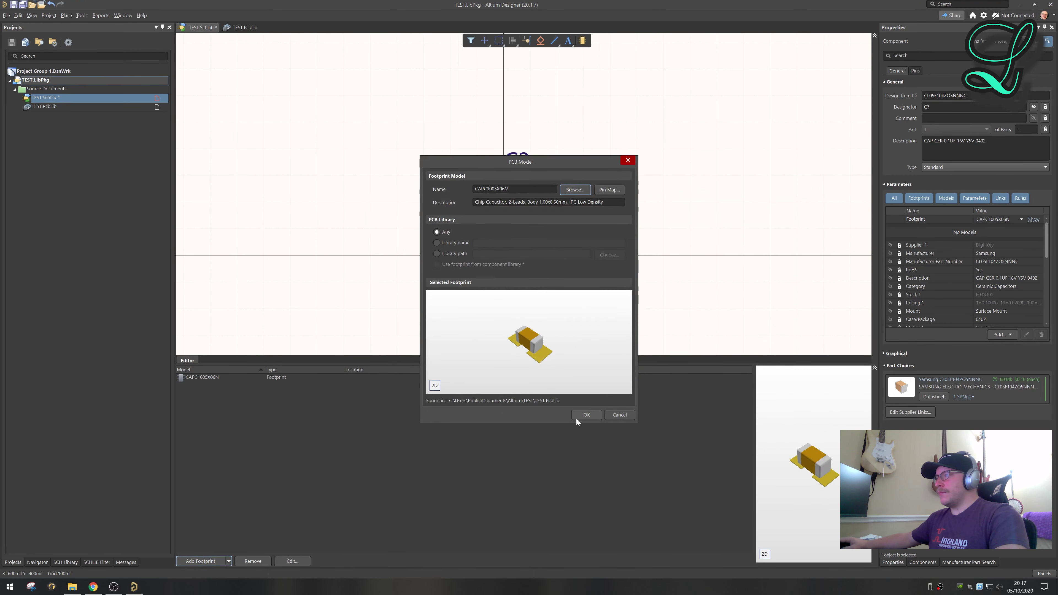
{"action": "left_click", "coordinate": [587, 418]}
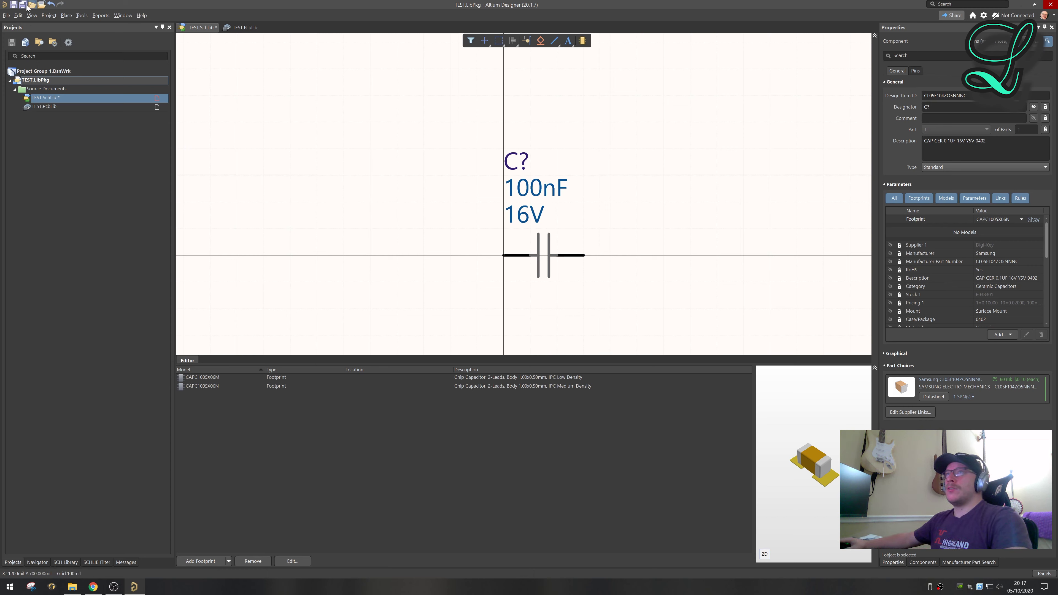
Save TEST.SchLib and compile the integrated library TEST.LibPkg
{"action": "key", "text": "ctrl+s"}
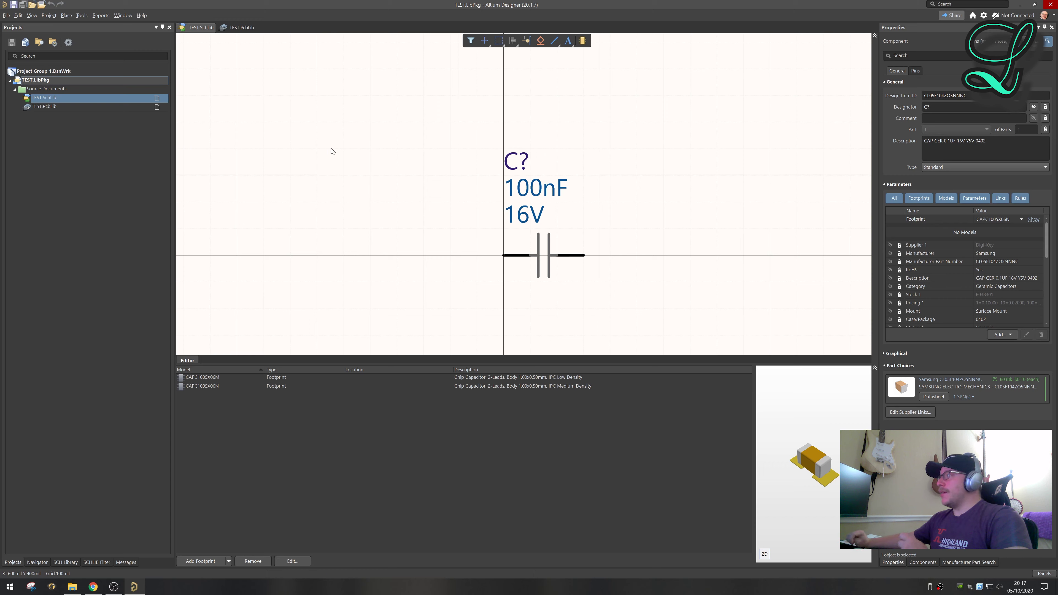
{"action": "right_click", "coordinate": [57, 84]}
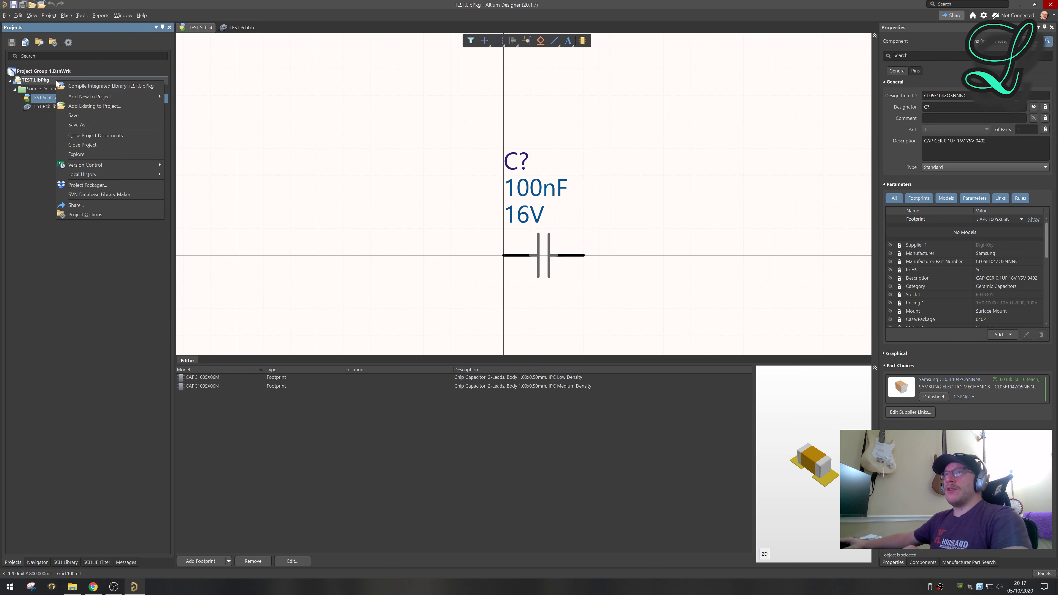
{"action": "left_click", "coordinate": [112, 87]}
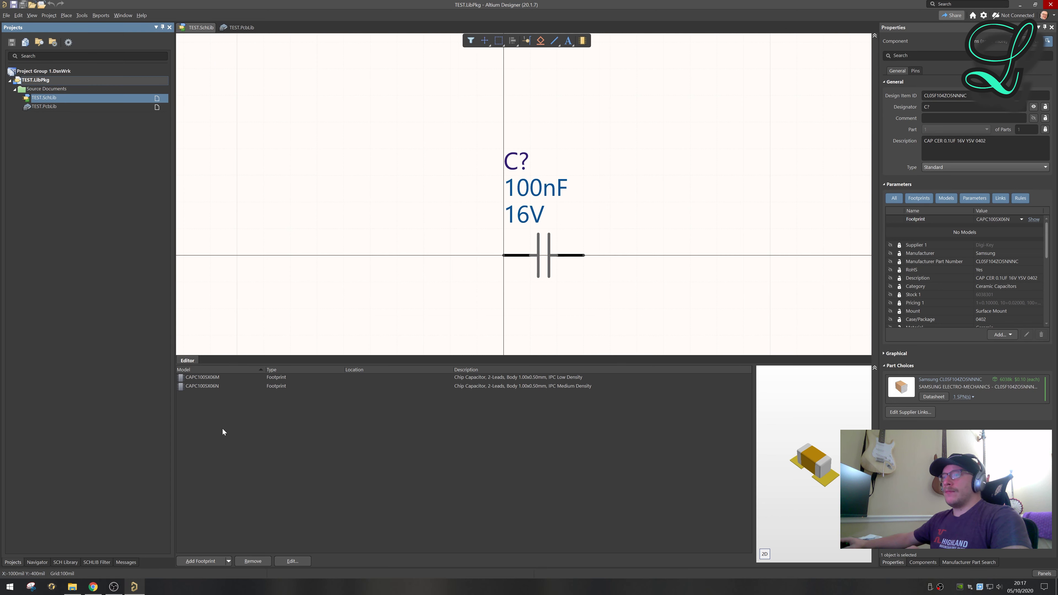
{"action": "mouse_move", "coordinate": [74, 592]}
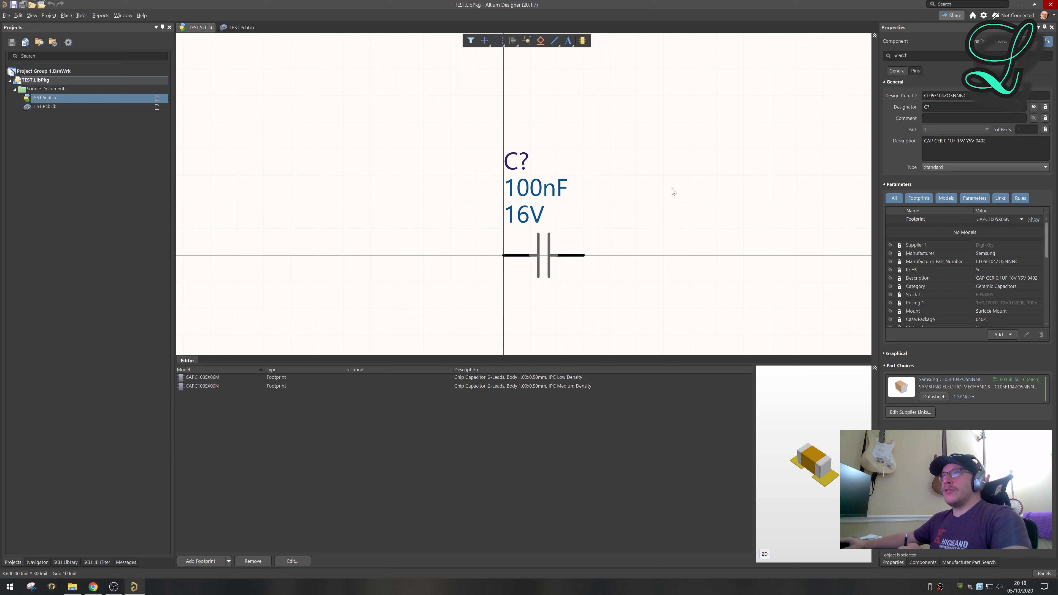
Check the path and activation of TEST.IntLib among the installed file-based libraries, and close the library list
{"action": "left_click", "coordinate": [924, 563]}
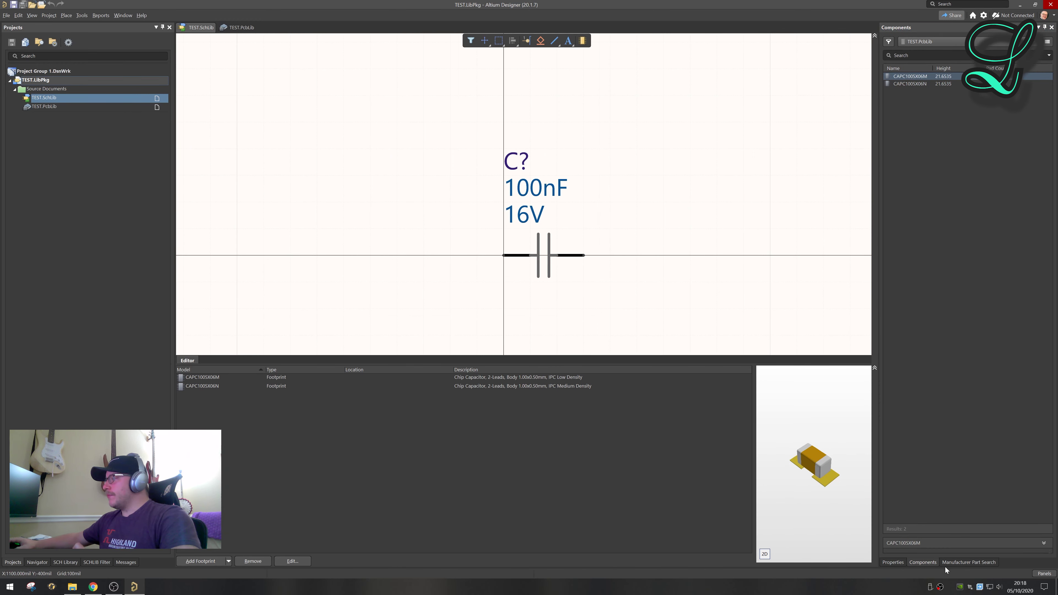
{"action": "left_click", "coordinate": [930, 566]}
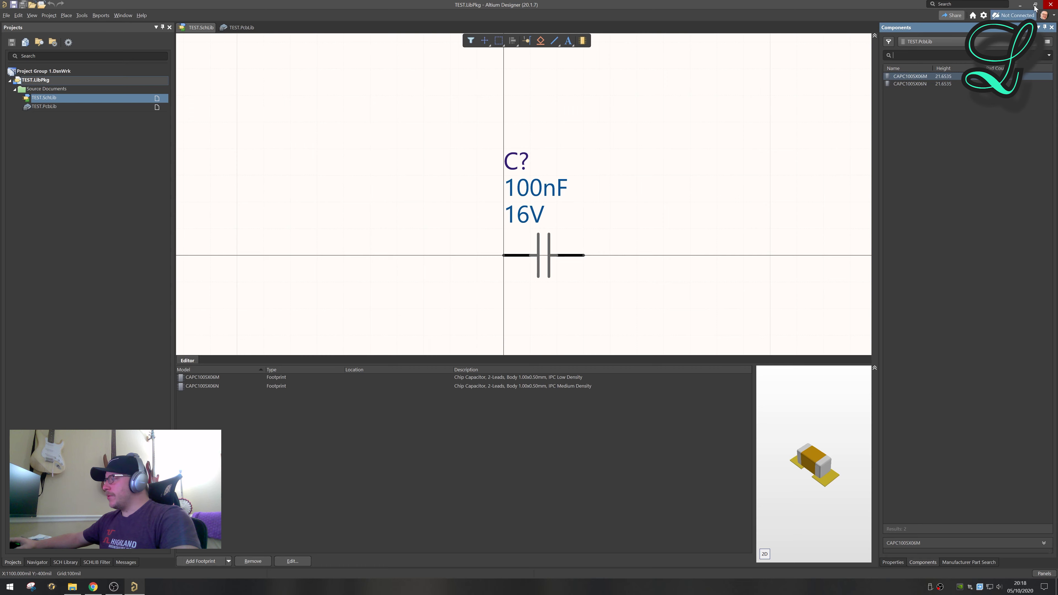
{"action": "left_click", "coordinate": [1049, 43]}
{"action": "left_click", "coordinate": [1041, 52]}
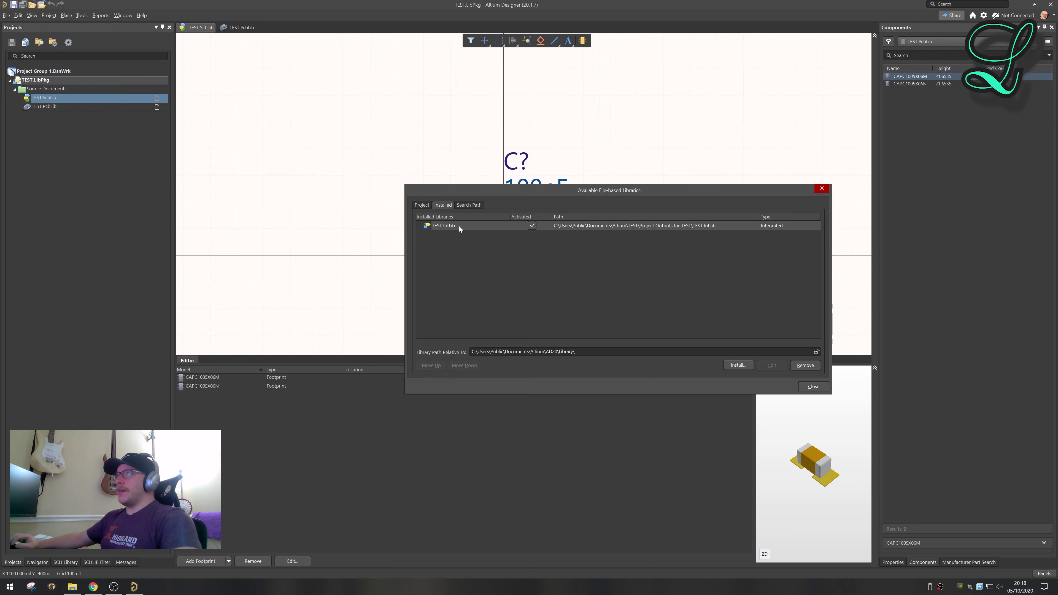
{"action": "left_click", "coordinate": [717, 228]}
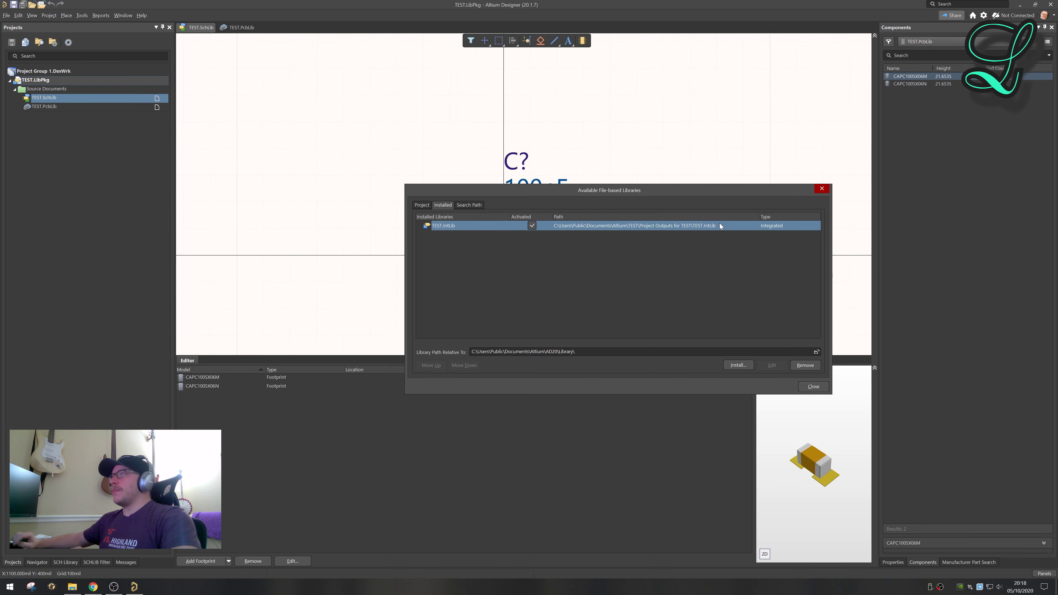
{"action": "left_click_drag", "start_coordinate": [759, 196], "coordinate": [686, 299]}
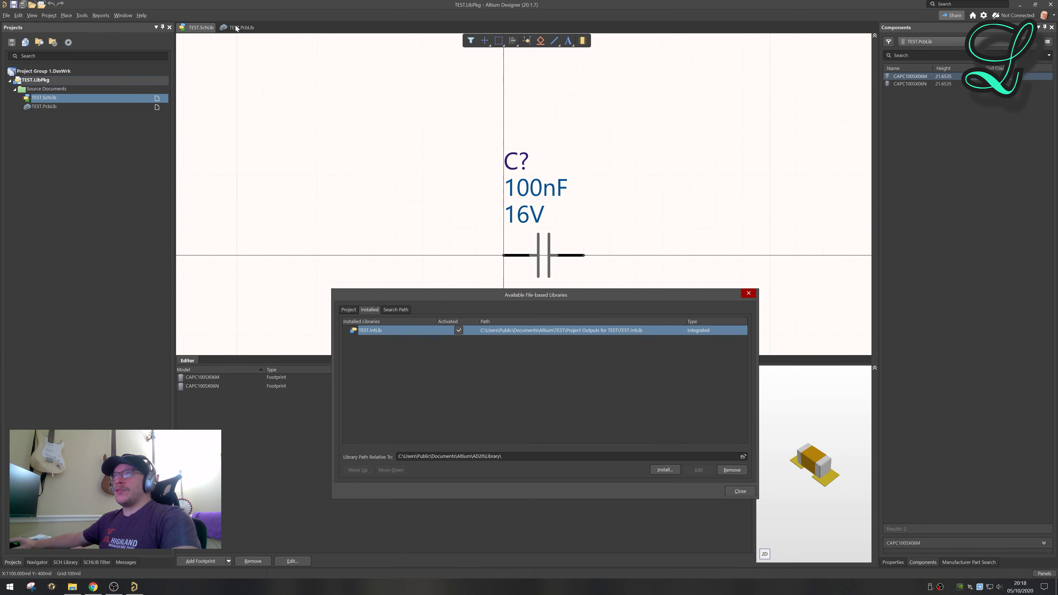
{"action": "left_click_drag", "start_coordinate": [687, 275], "coordinate": [671, 105]}
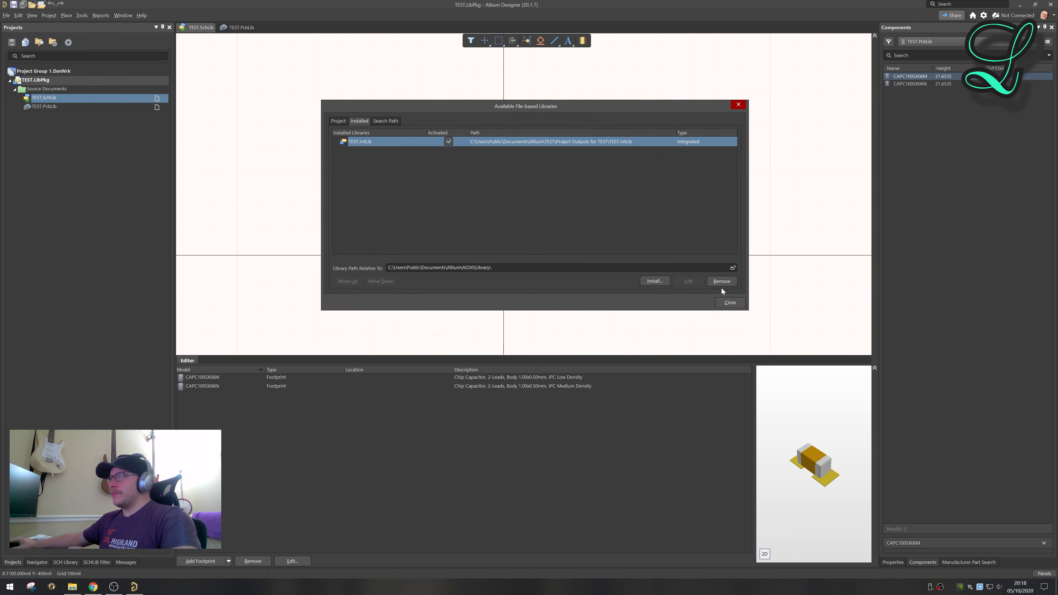
{"action": "left_click", "coordinate": [730, 300]}
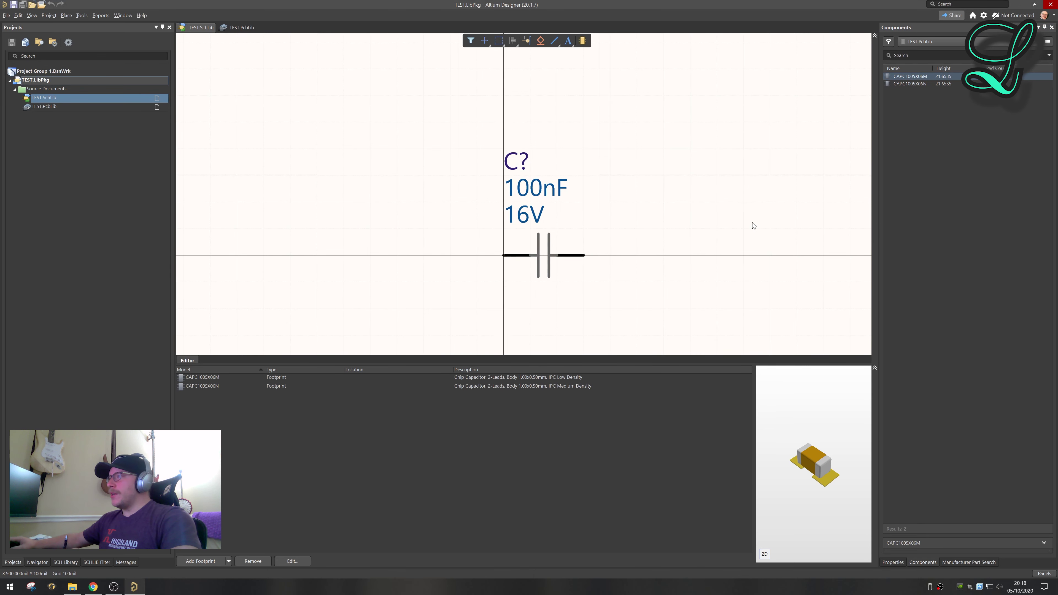